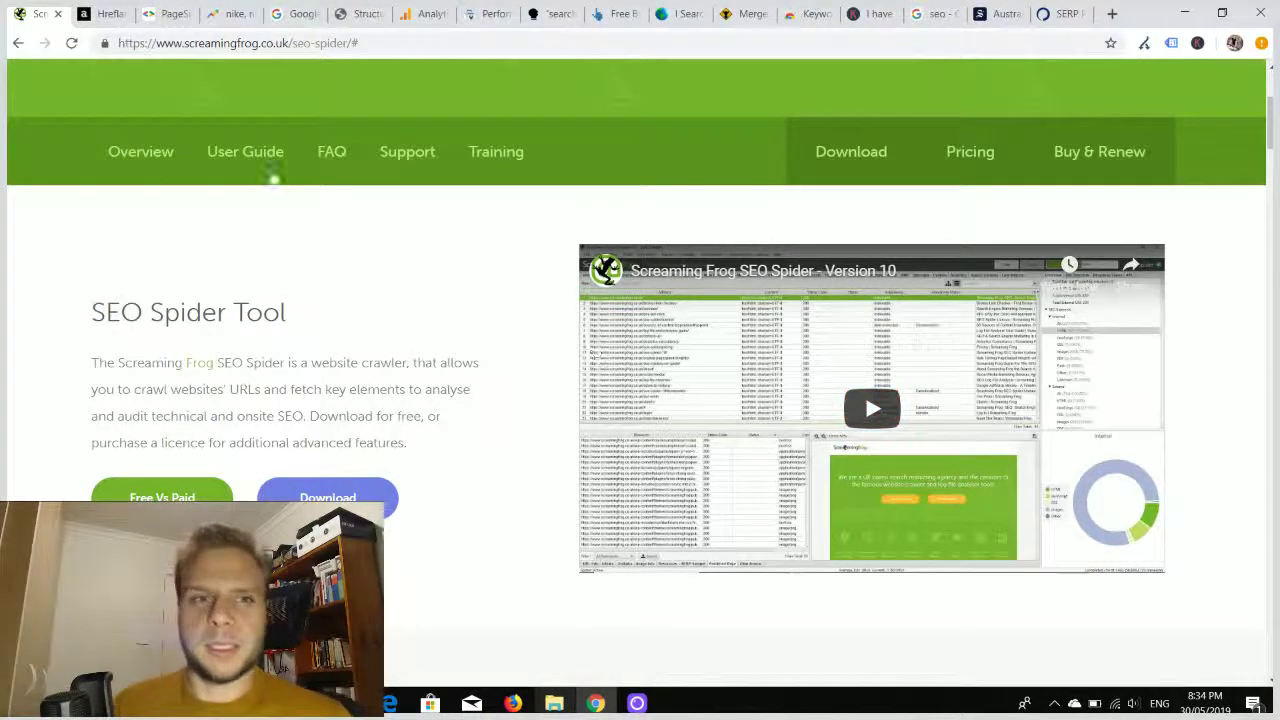
# Step: Open the hreflang Tags Generator page and review its introduction, URL form and generated annotations
pyautogui.click(102, 14)
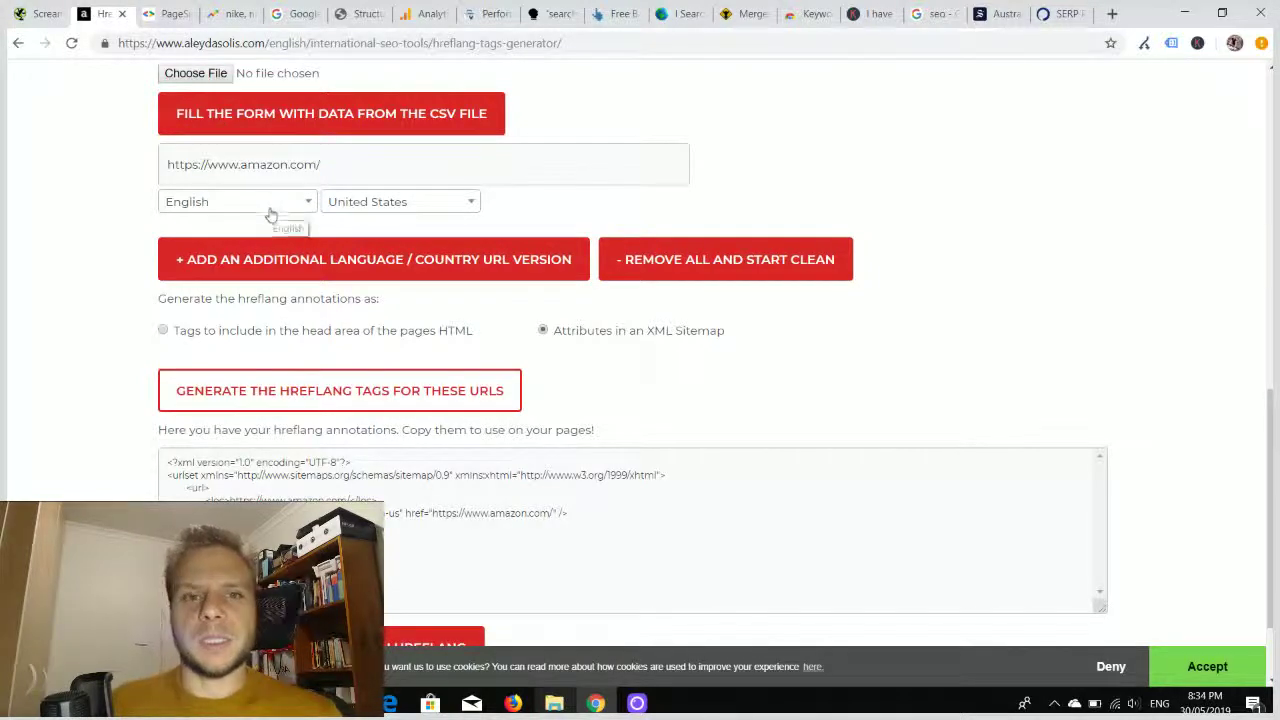
pyautogui.scroll(3, 285, 228)
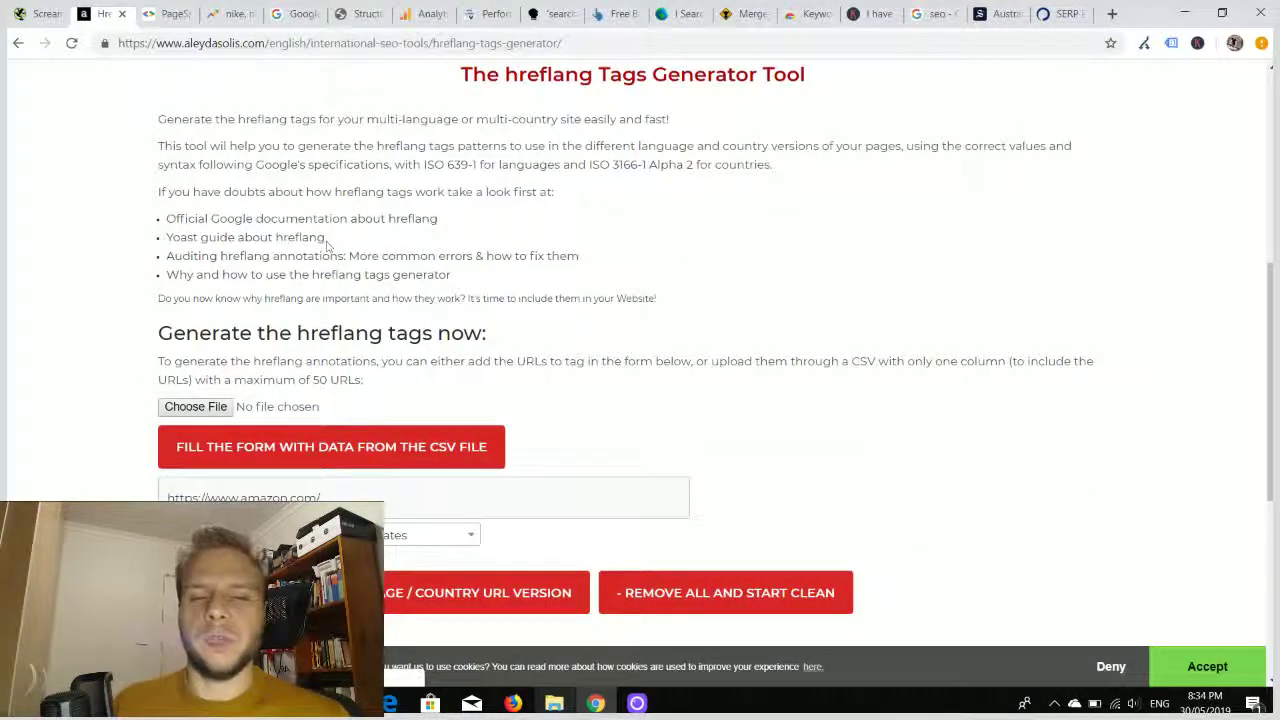
pyautogui.scroll(5, 337, 270)
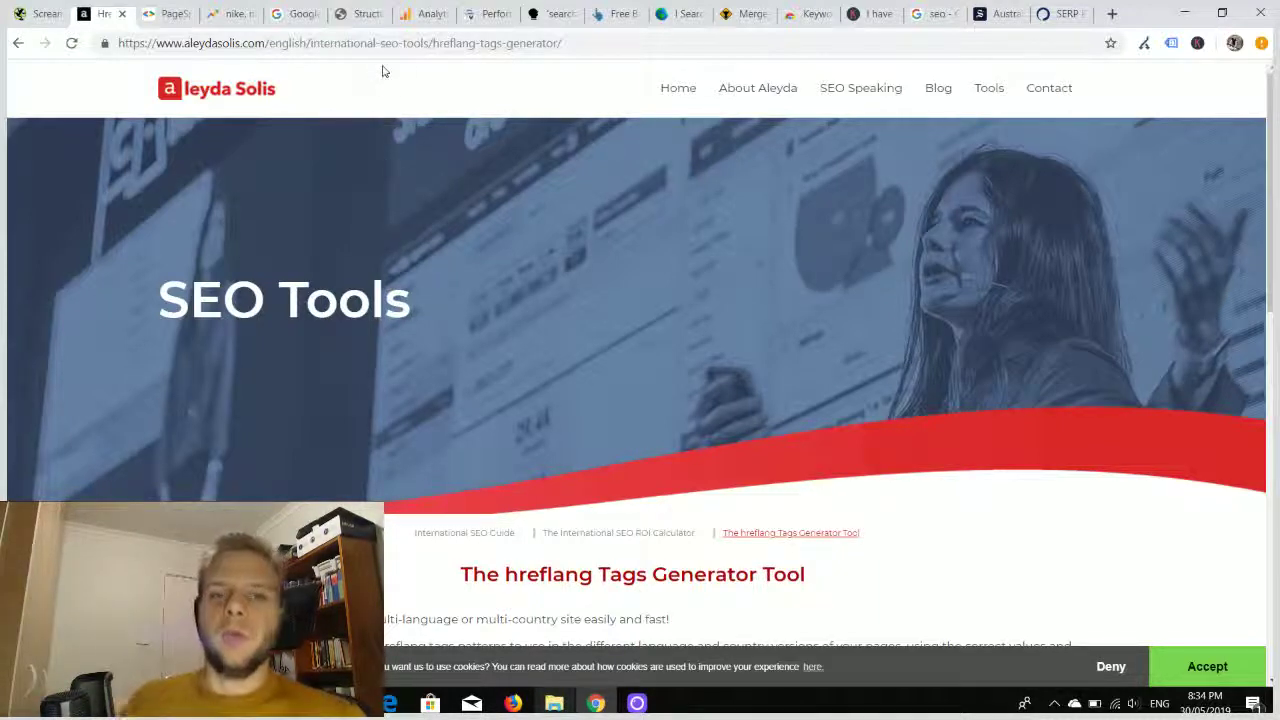
pyautogui.scroll(-10, 455, 315)
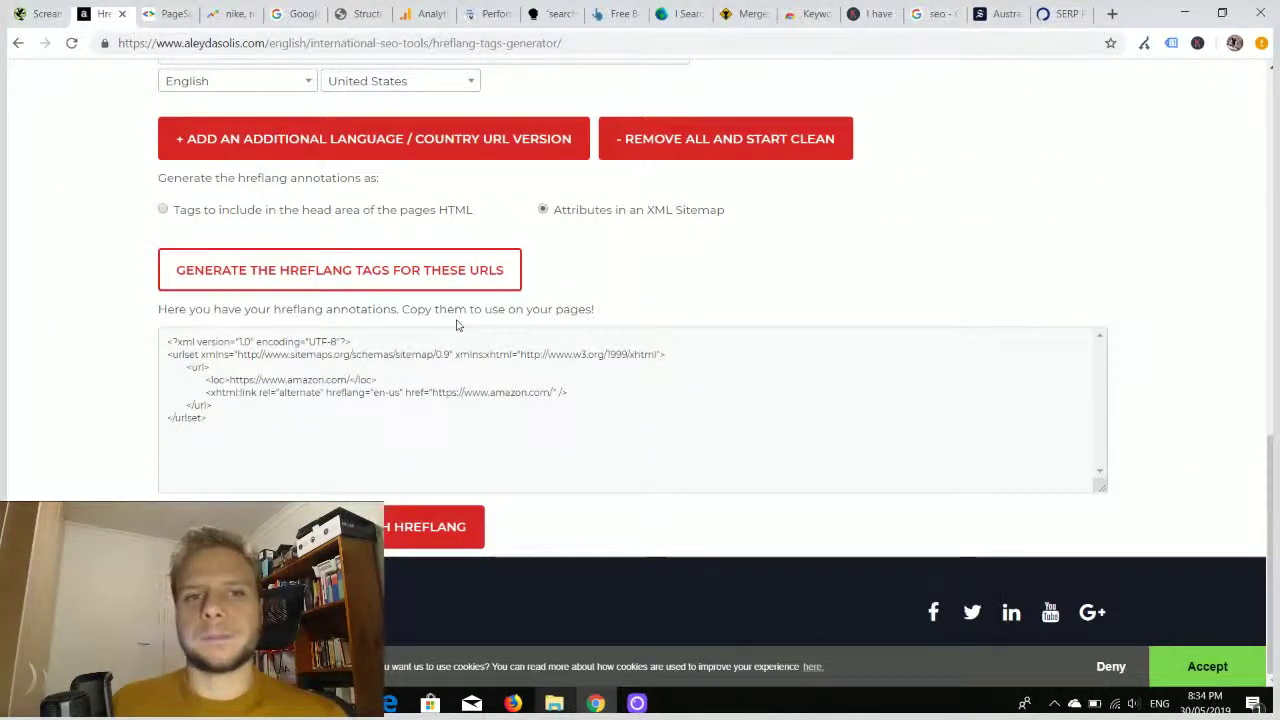
pyautogui.scroll(1, 393, 331)
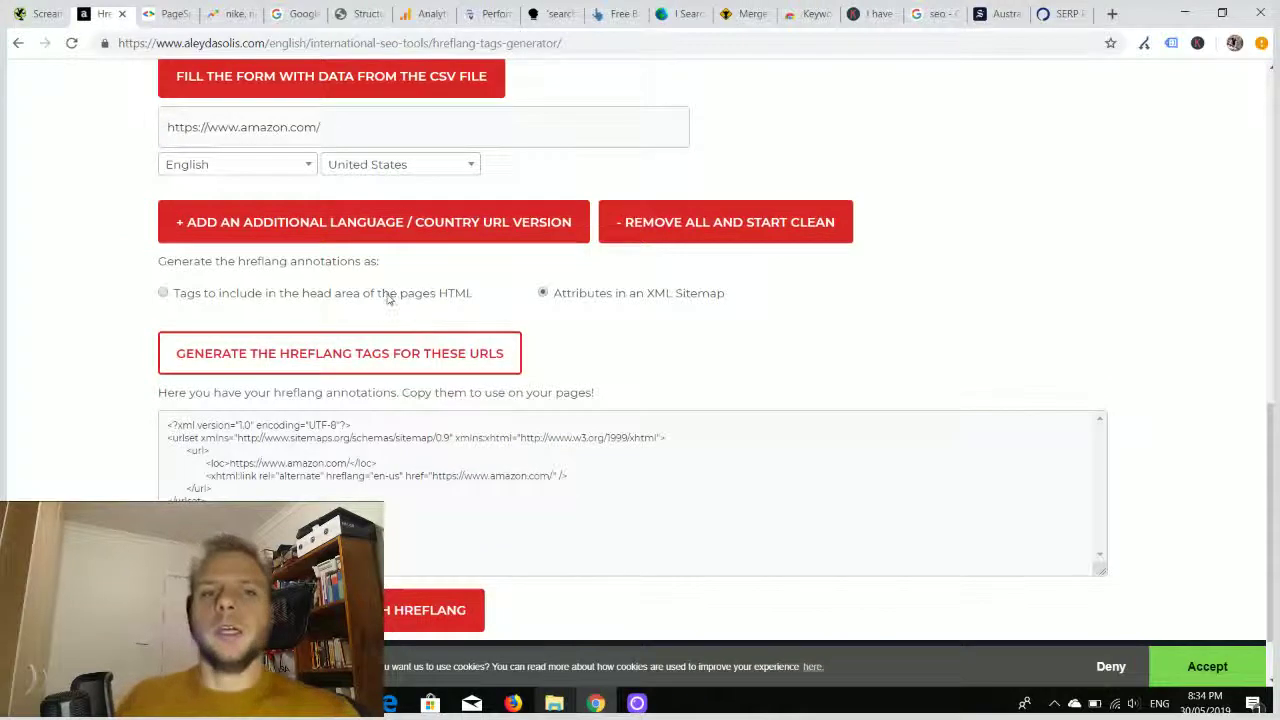
pyautogui.scroll(2, 388, 300)
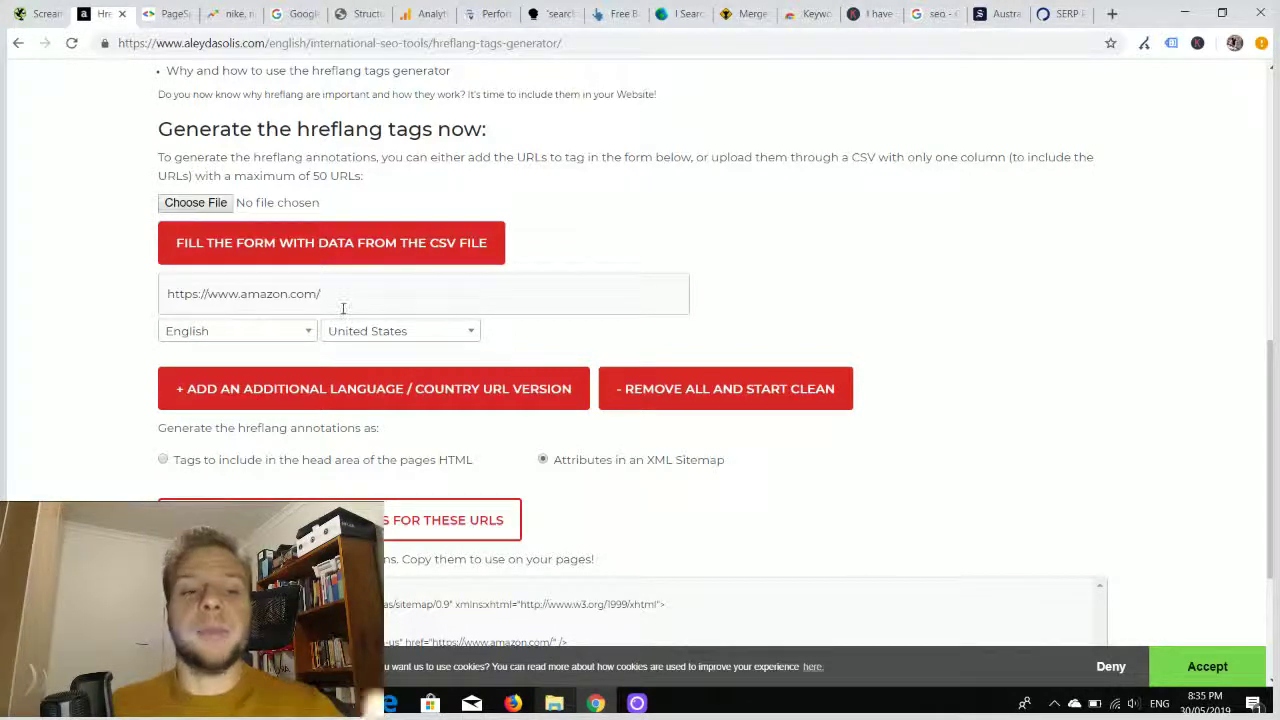
# Step: Set the hreflang annotation format for the Amazon URL to tags in the head area of the pages' HTML
pyautogui.moveTo(338, 294); pyautogui.dragTo(165, 294)
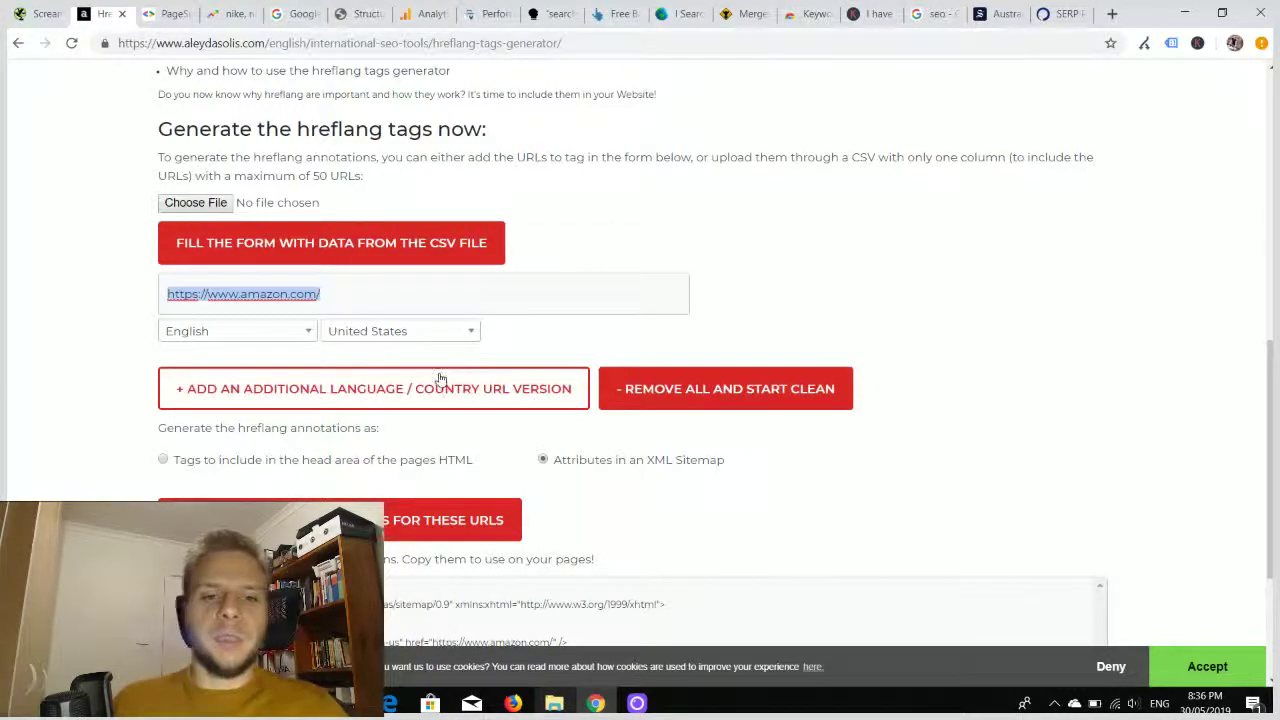
pyautogui.scroll(-1, 437, 378)
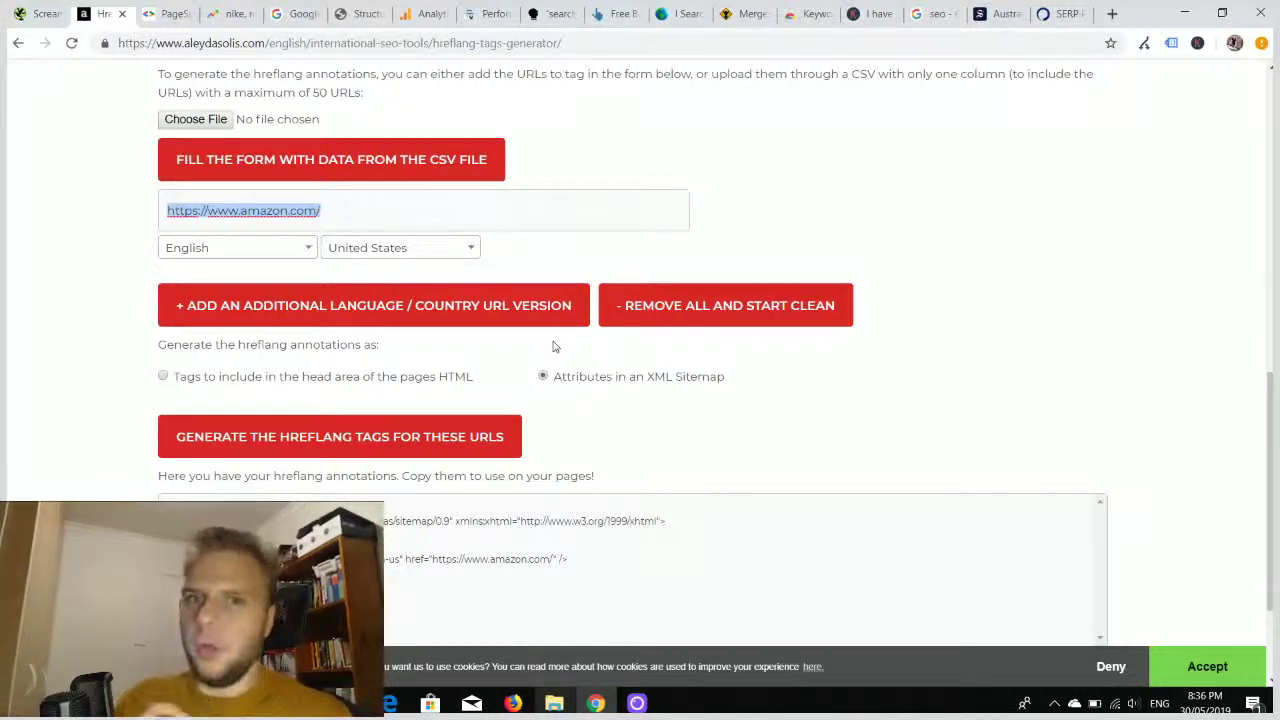
pyautogui.click(378, 383)
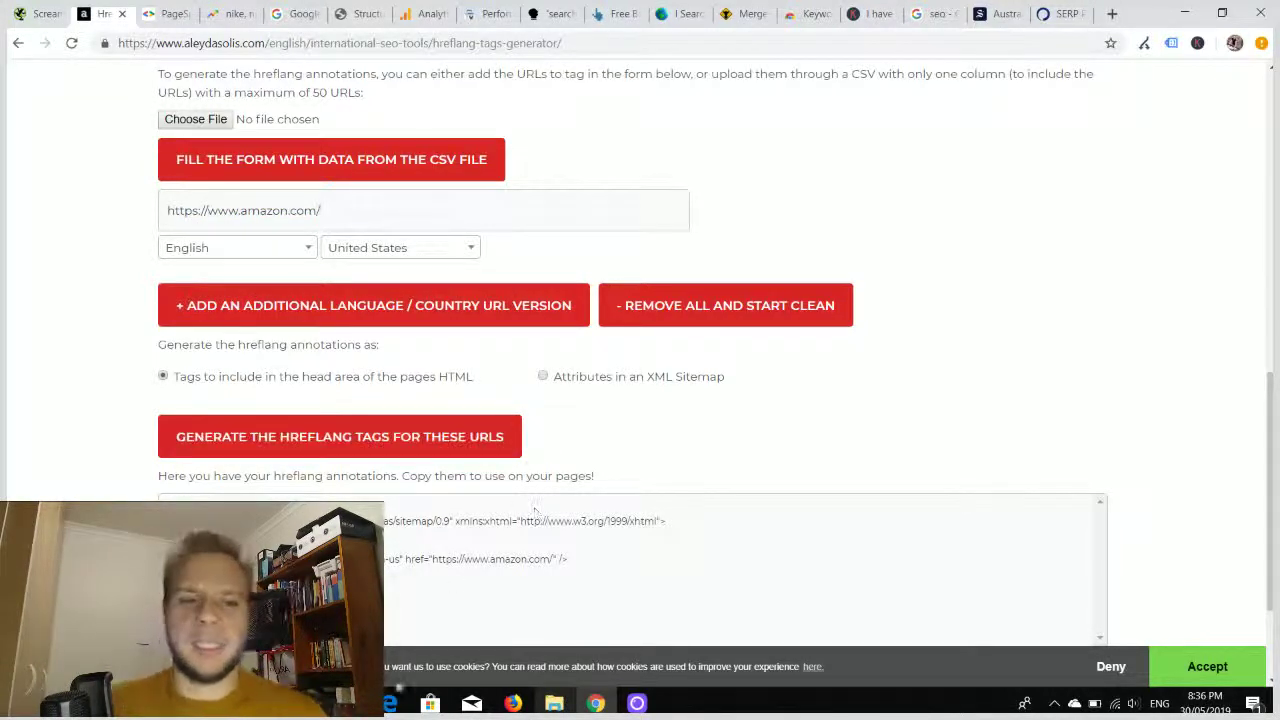
# Step: Select the entire generated hreflang annotation code and review it with the form settings
pyautogui.moveTo(300, 620); pyautogui.dragTo(167, 498)
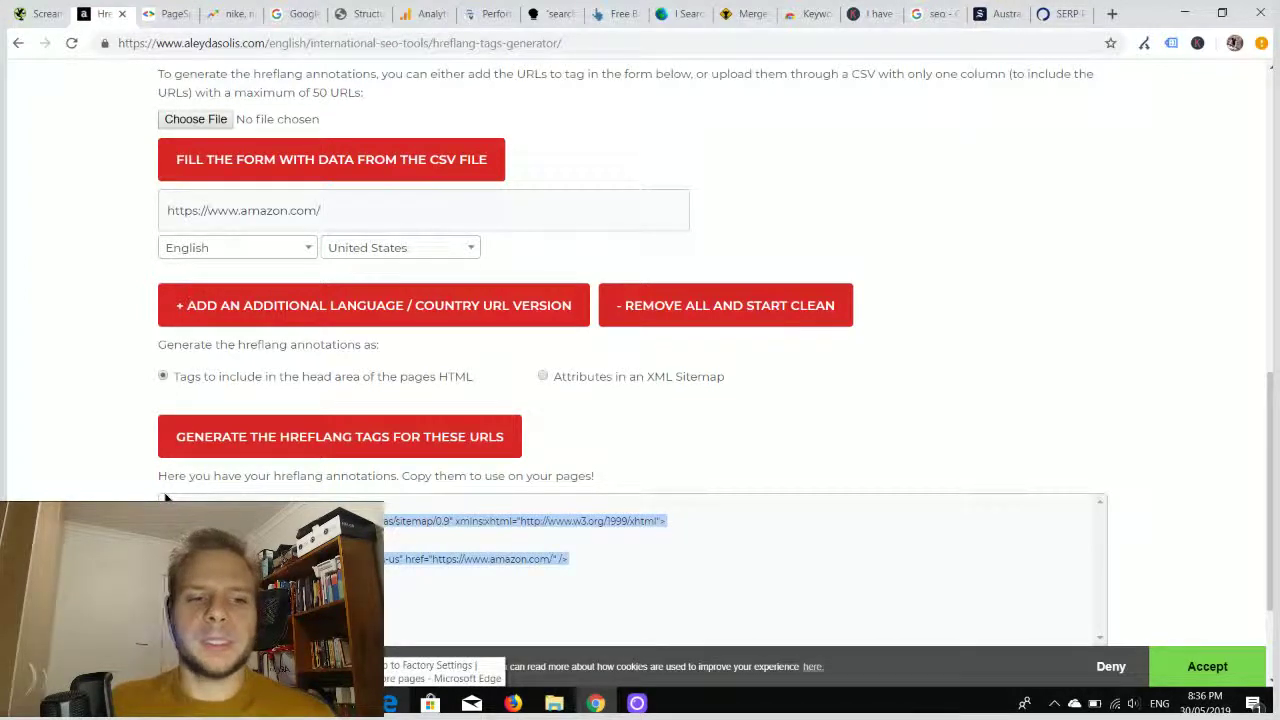
pyautogui.scroll(-2, 407, 494)
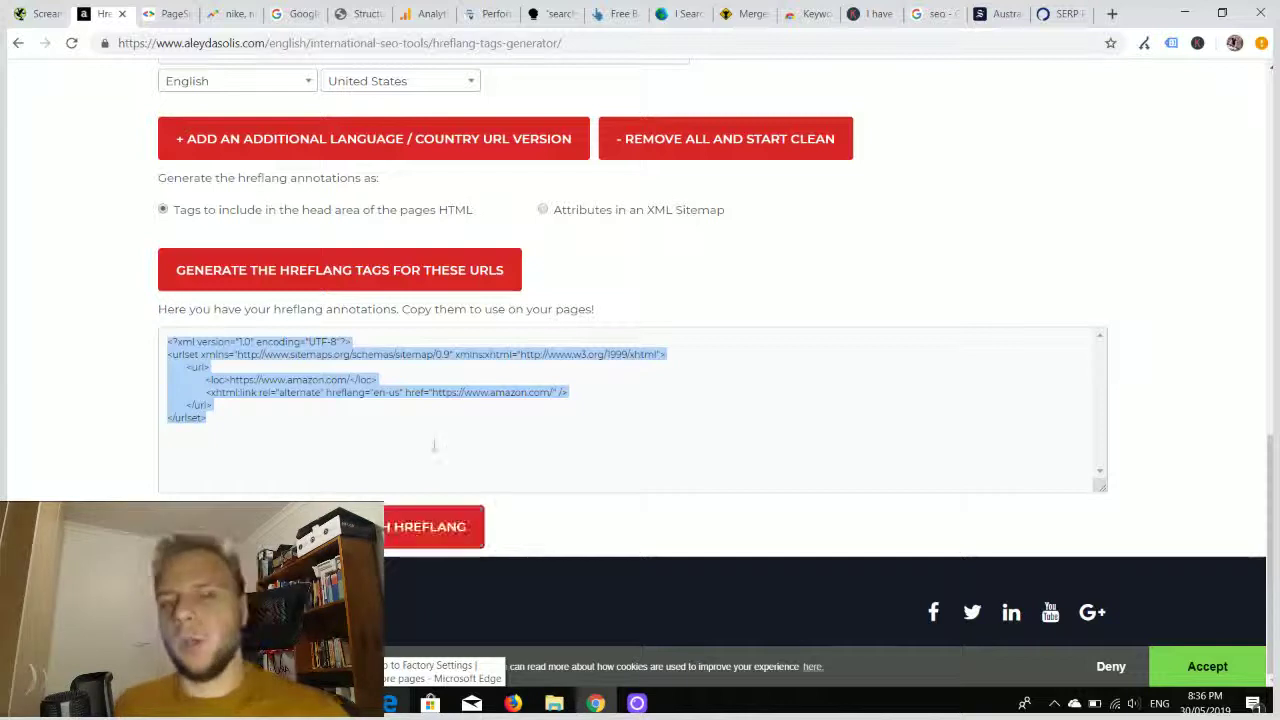
pyautogui.scroll(1, 434, 446)
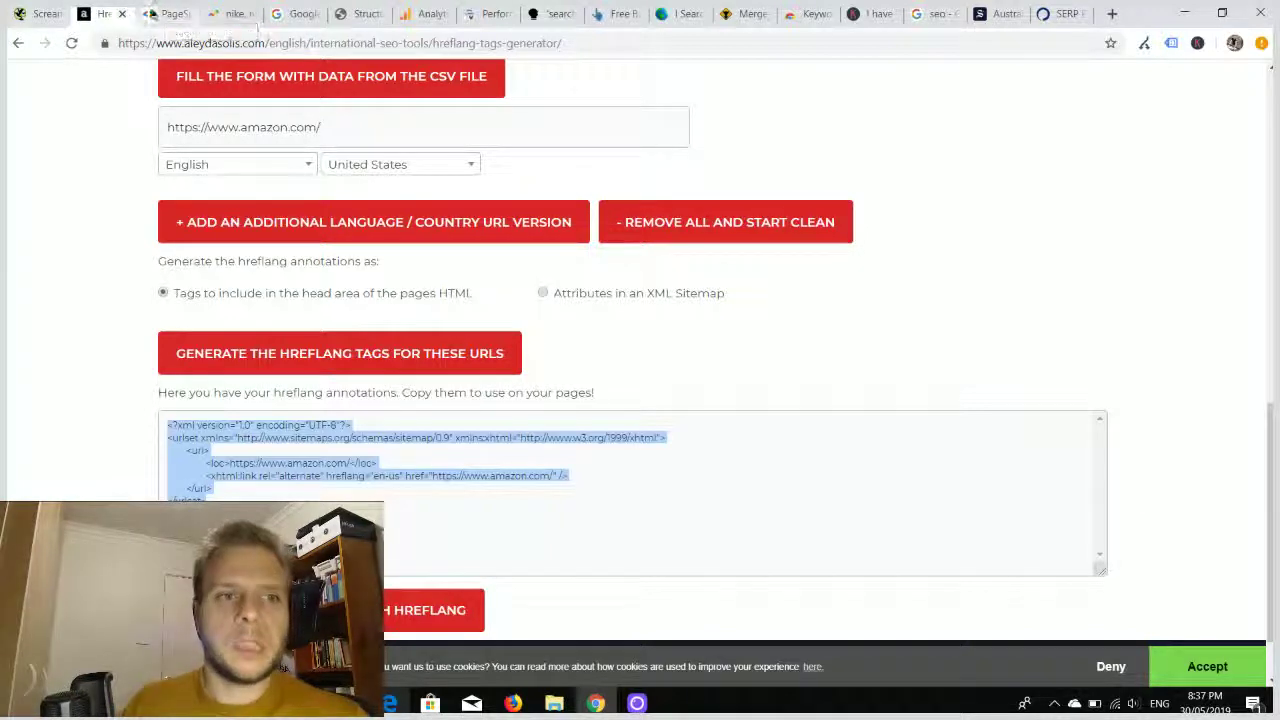
pyautogui.click(165, 15)
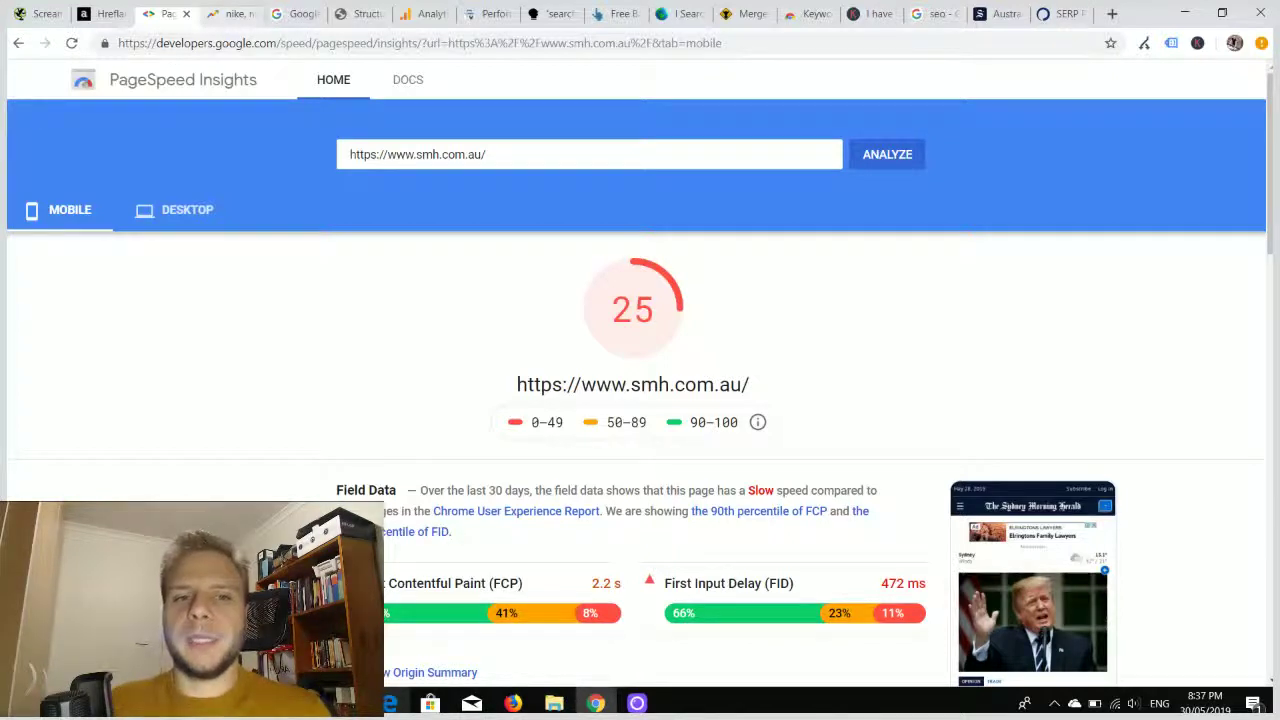
pyautogui.moveTo(554, 153); pyautogui.dragTo(326, 150)
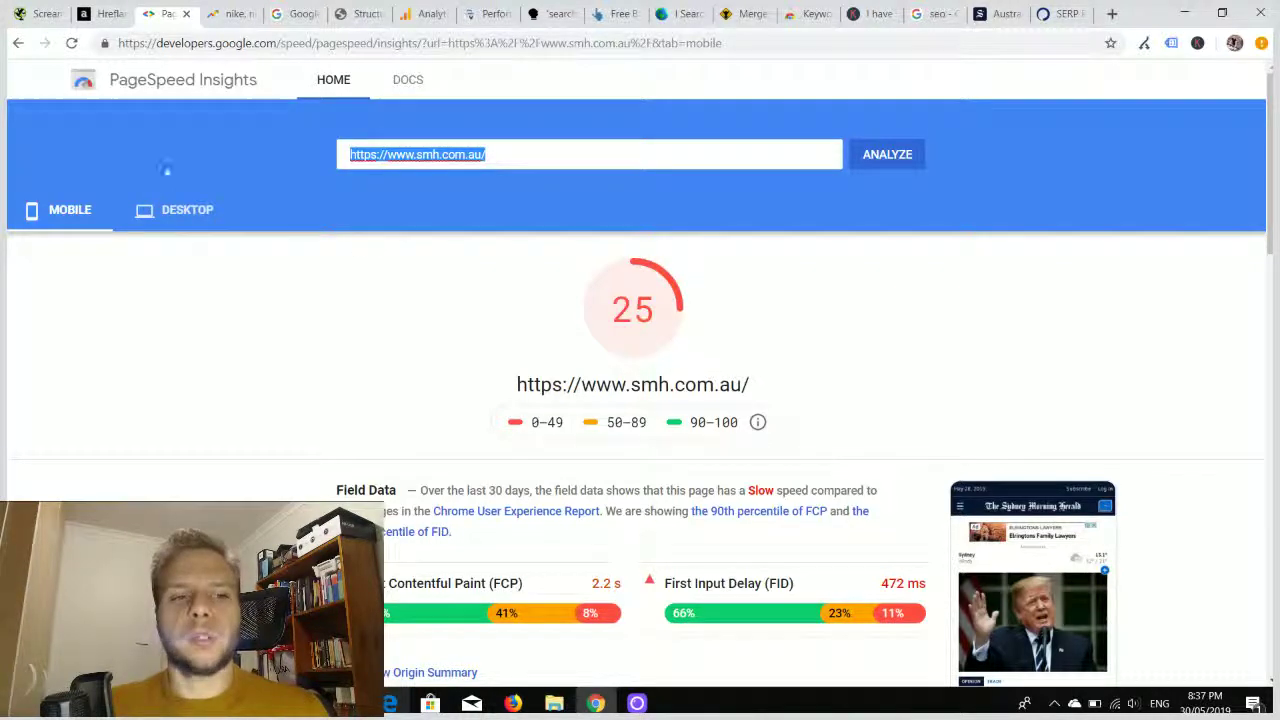
pyautogui.click(176, 209)
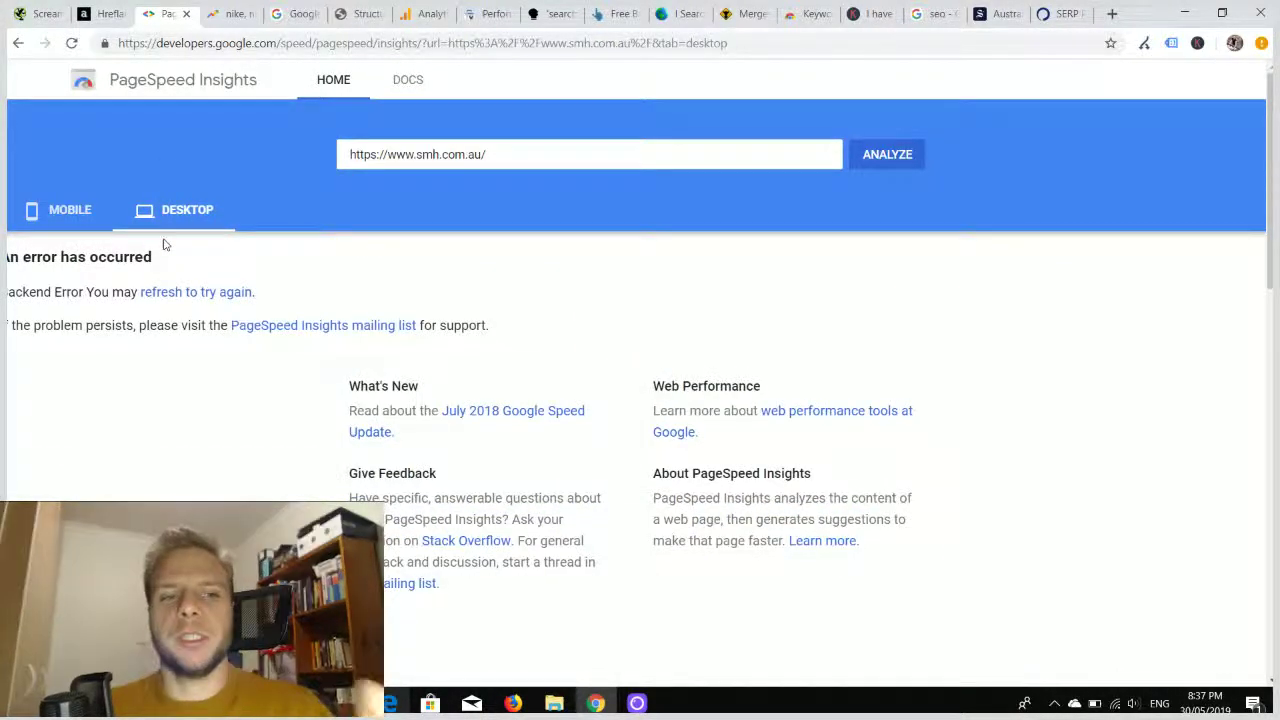
pyautogui.click(85, 213)
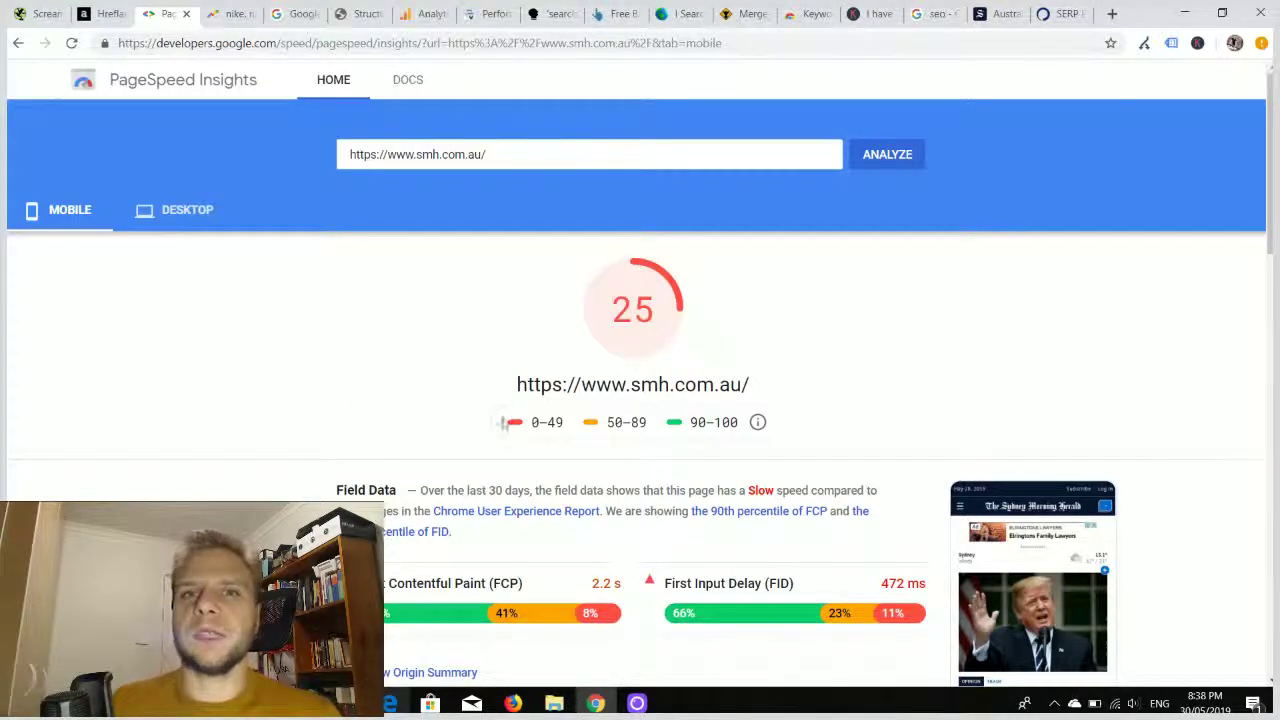
# Step: Examine the mobile report's Field Data and Lab Data metrics
pyautogui.scroll(-3, 421, 402)
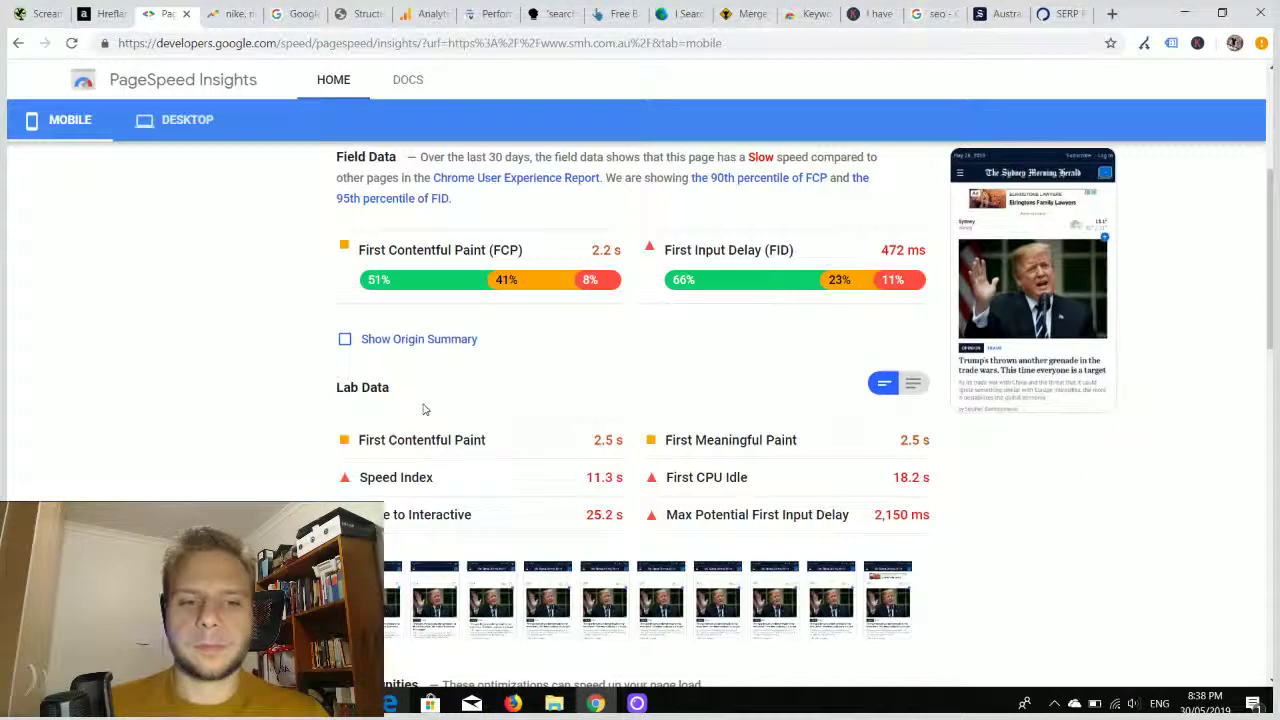
pyautogui.scroll(2, 446, 358)
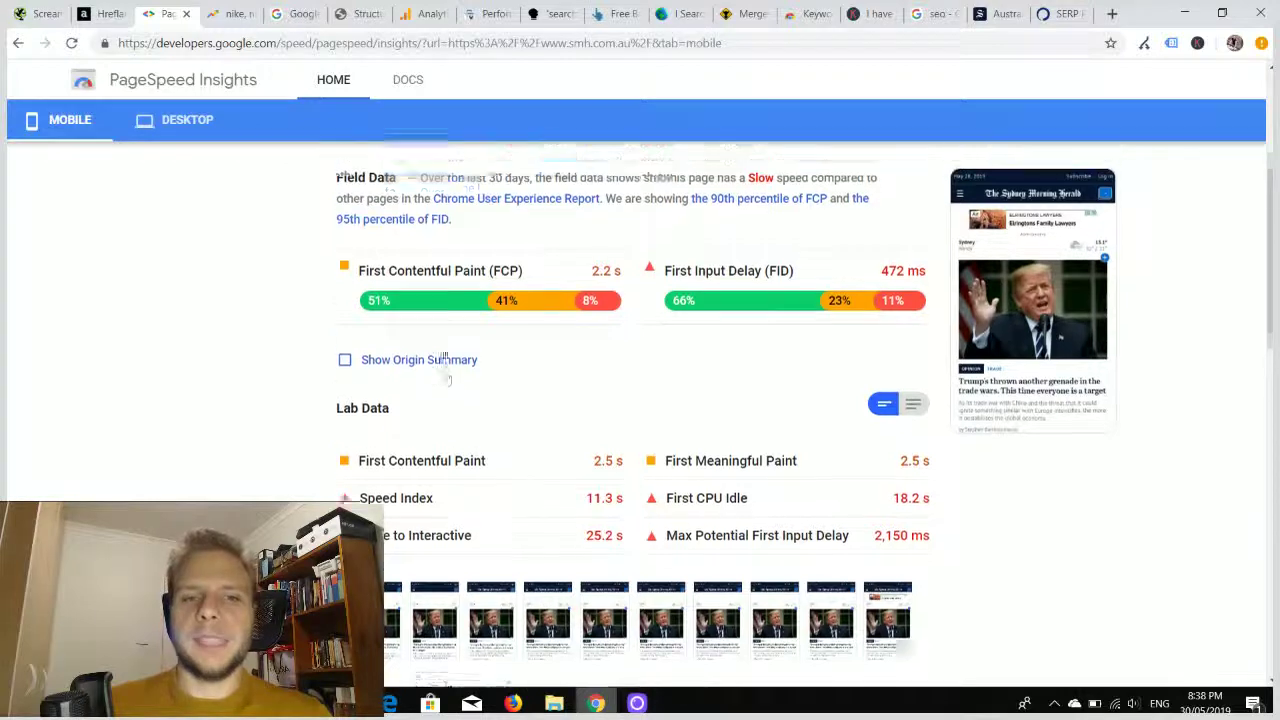
pyautogui.scroll(1, 459, 375)
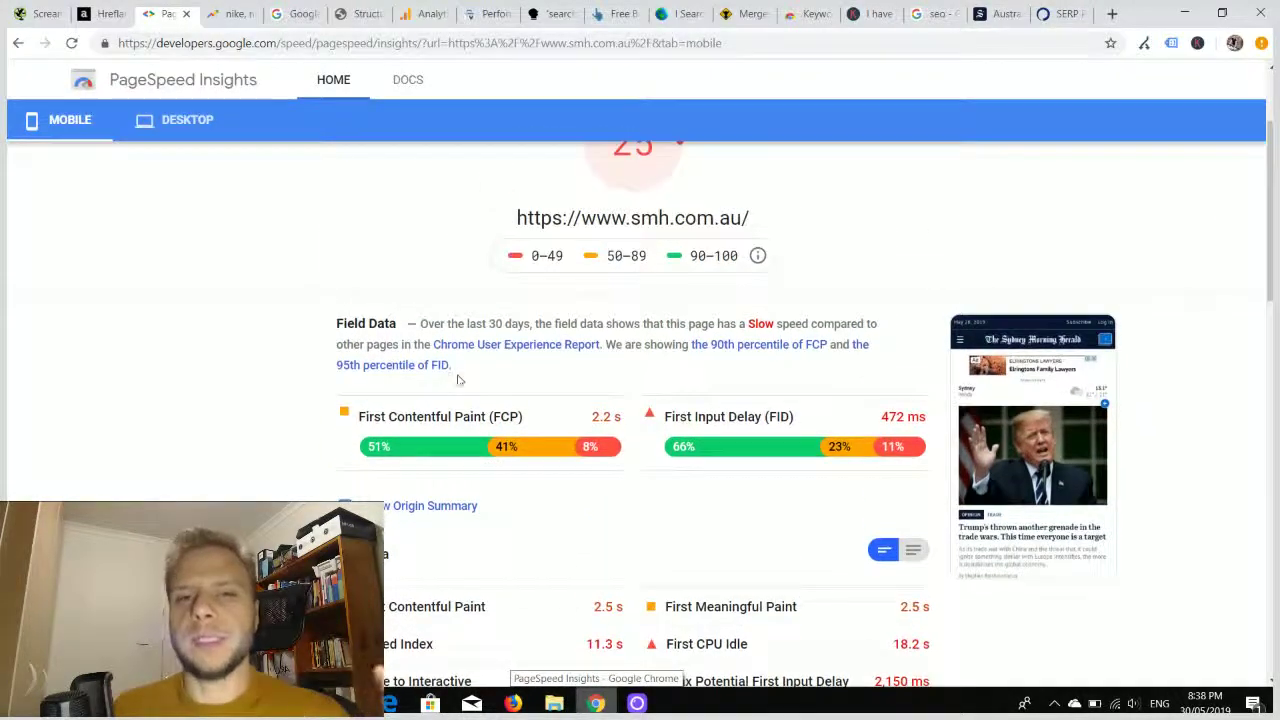
pyautogui.scroll(-1, 467, 367)
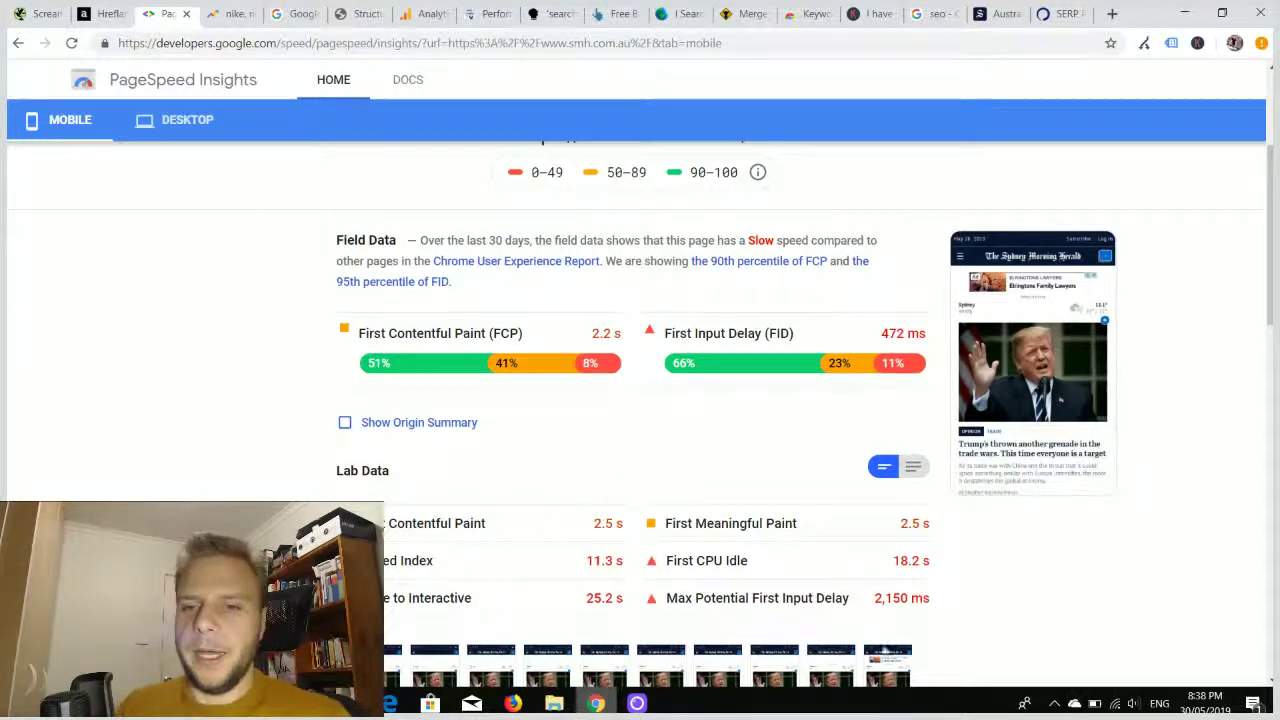
# Step: Read the Lab Data metric descriptions, return to the compact view and examine the Opportunities section
pyautogui.click(914, 470)
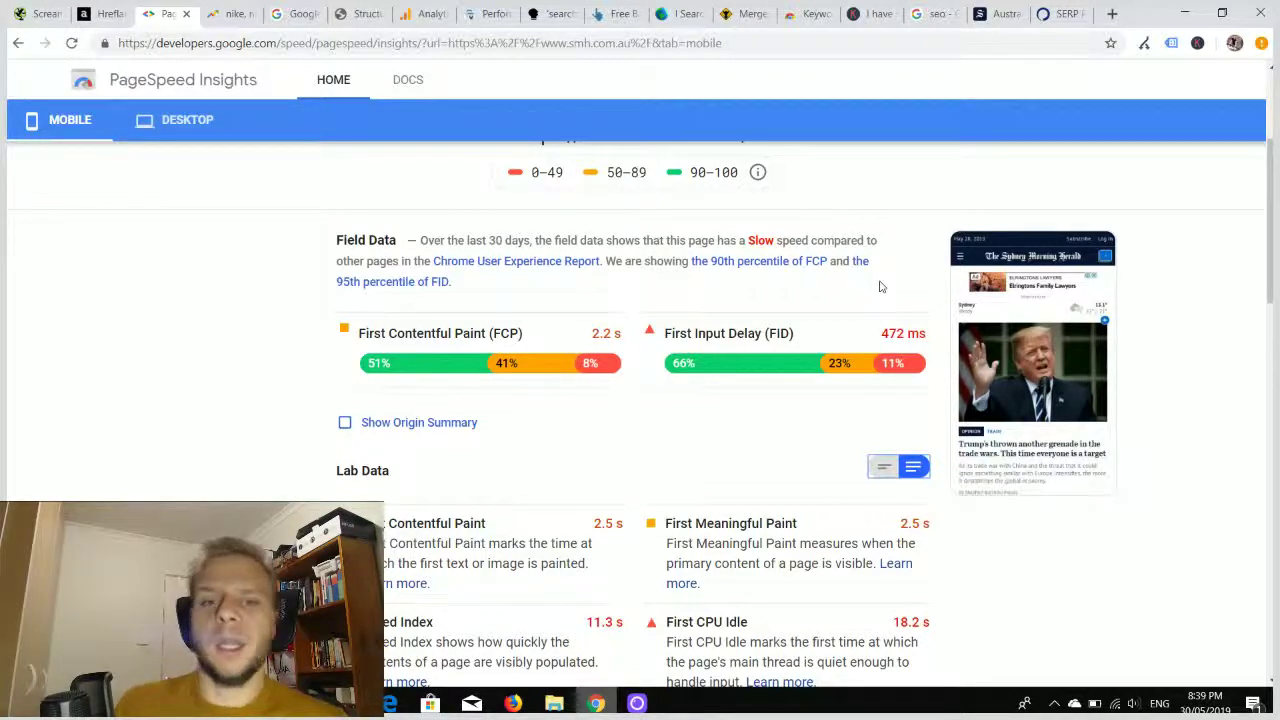
pyautogui.scroll(-1, 713, 396)
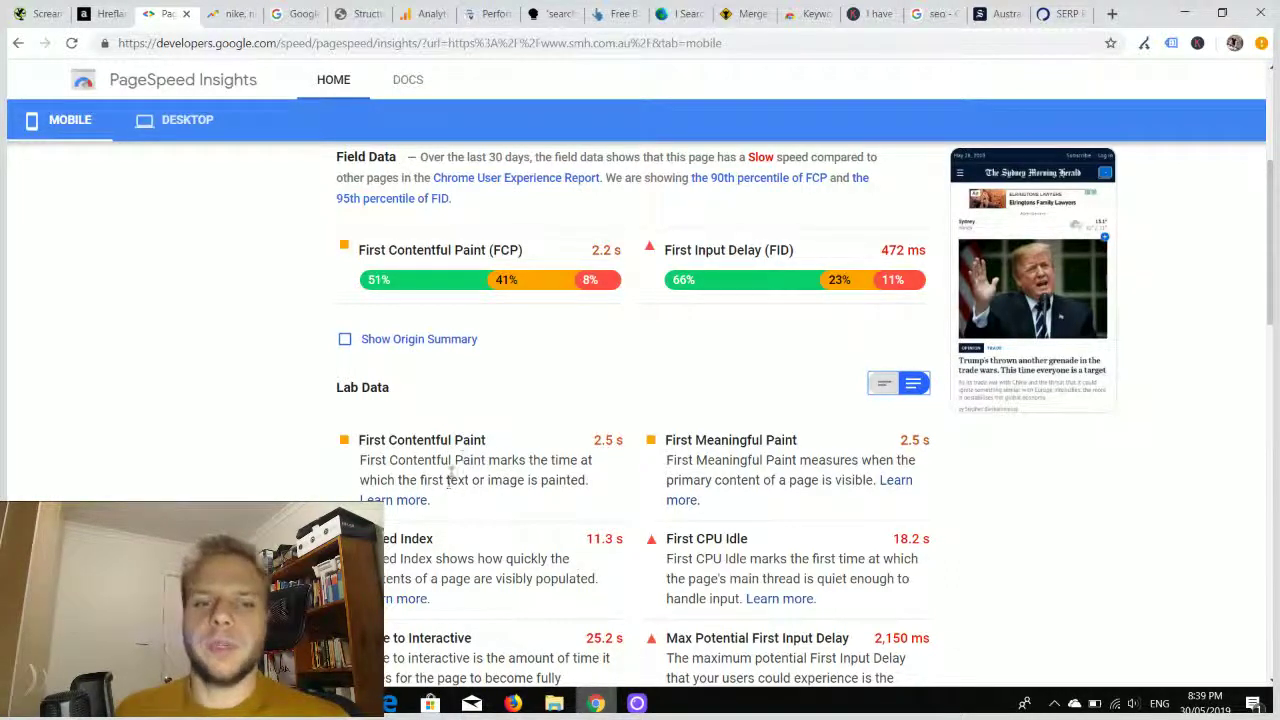
pyautogui.click(882, 385)
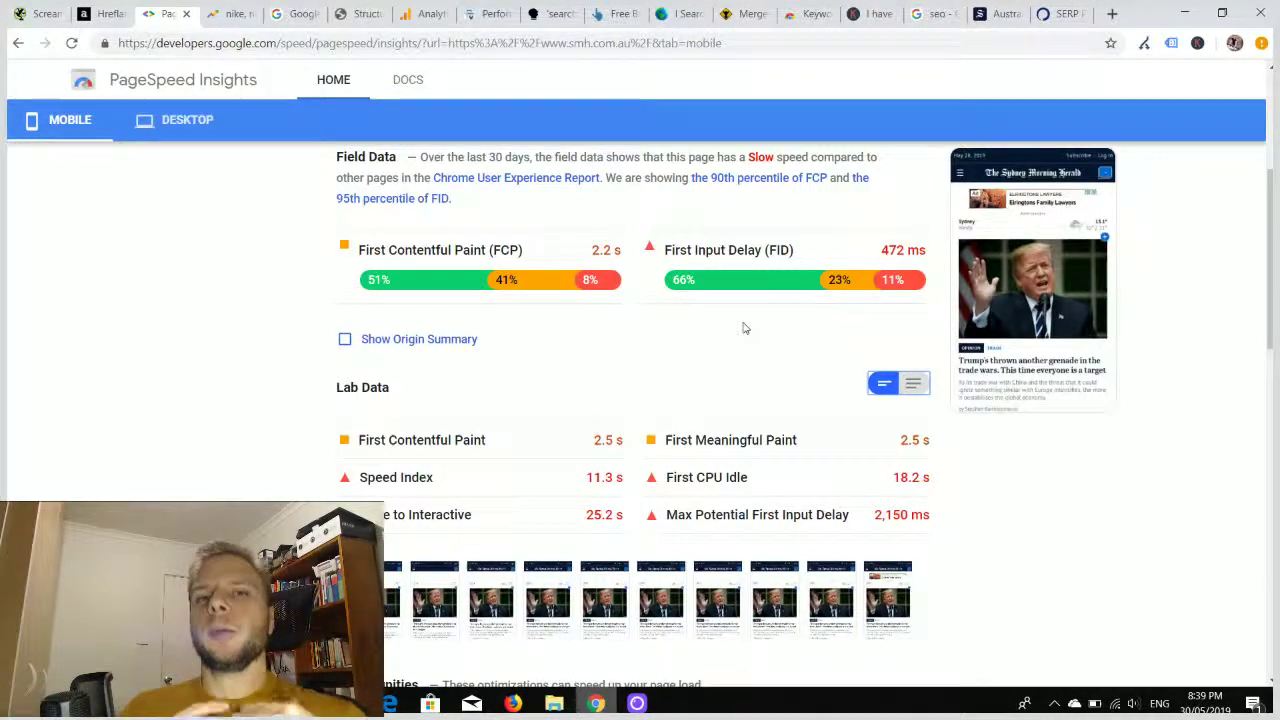
pyautogui.scroll(-3, 729, 286)
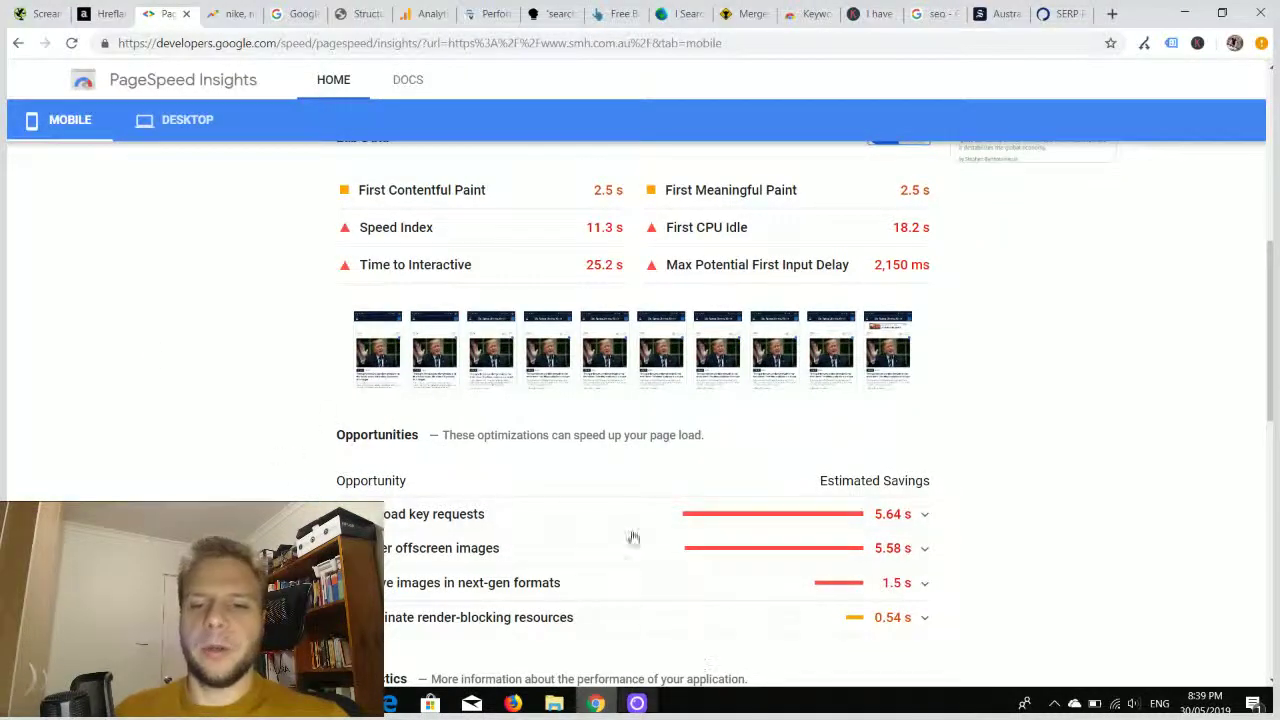
pyautogui.scroll(-1, 856, 535)
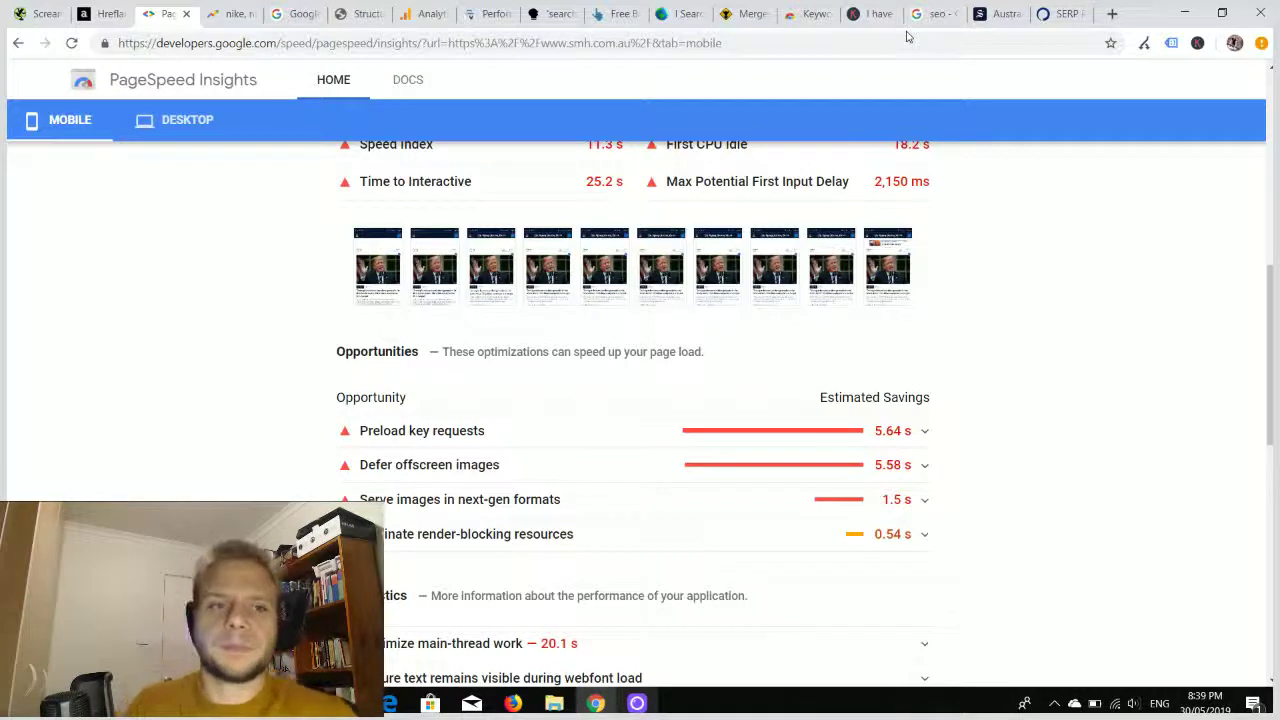
# Step: Switch to the Google Trends comparison of nike and nike air max and examine interest over time and by region
pyautogui.click(228, 14)
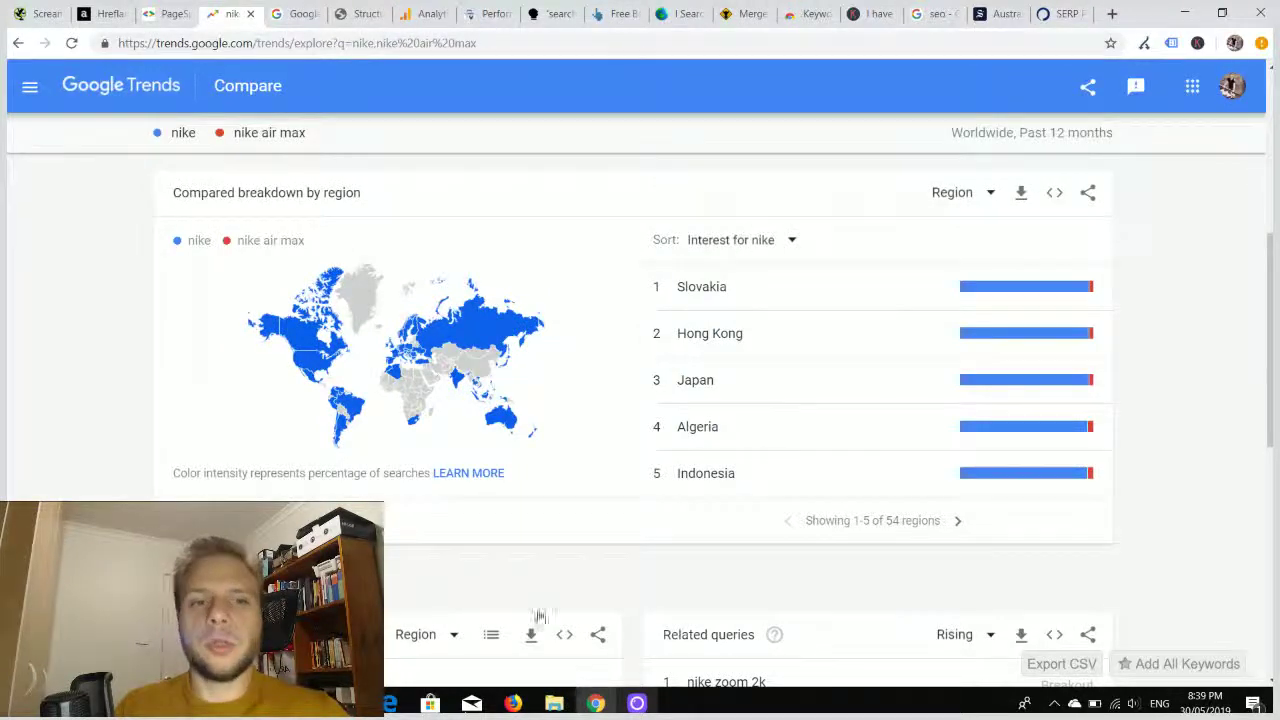
pyautogui.scroll(4, 487, 430)
pyautogui.scroll(1, 498, 417)
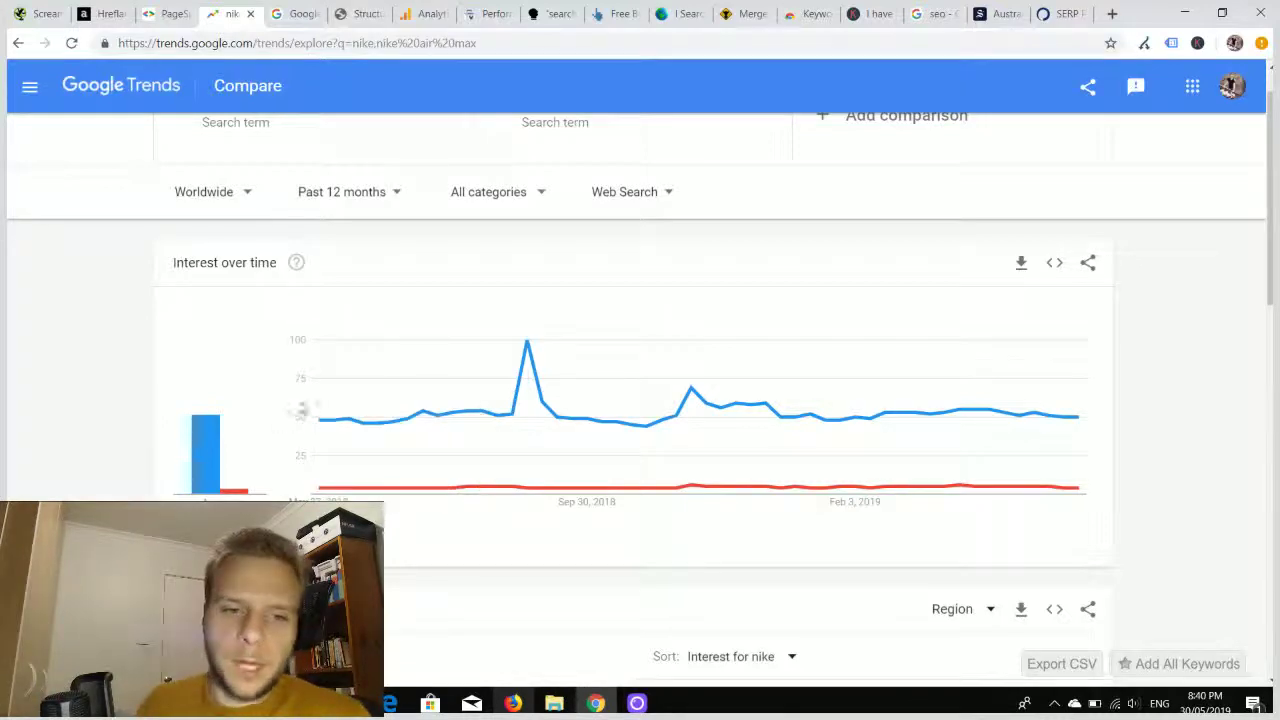
pyautogui.scroll(-3, 314, 417)
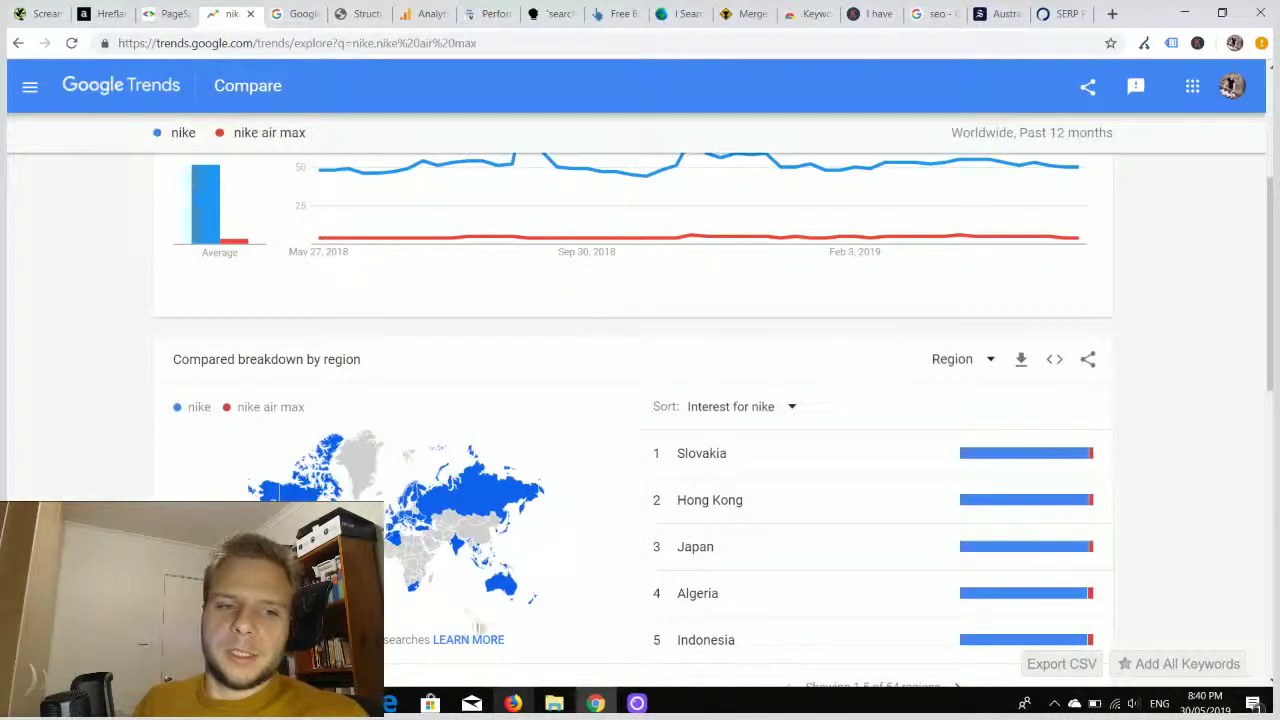
pyautogui.scroll(1, 518, 404)
pyautogui.scroll(3, 507, 420)
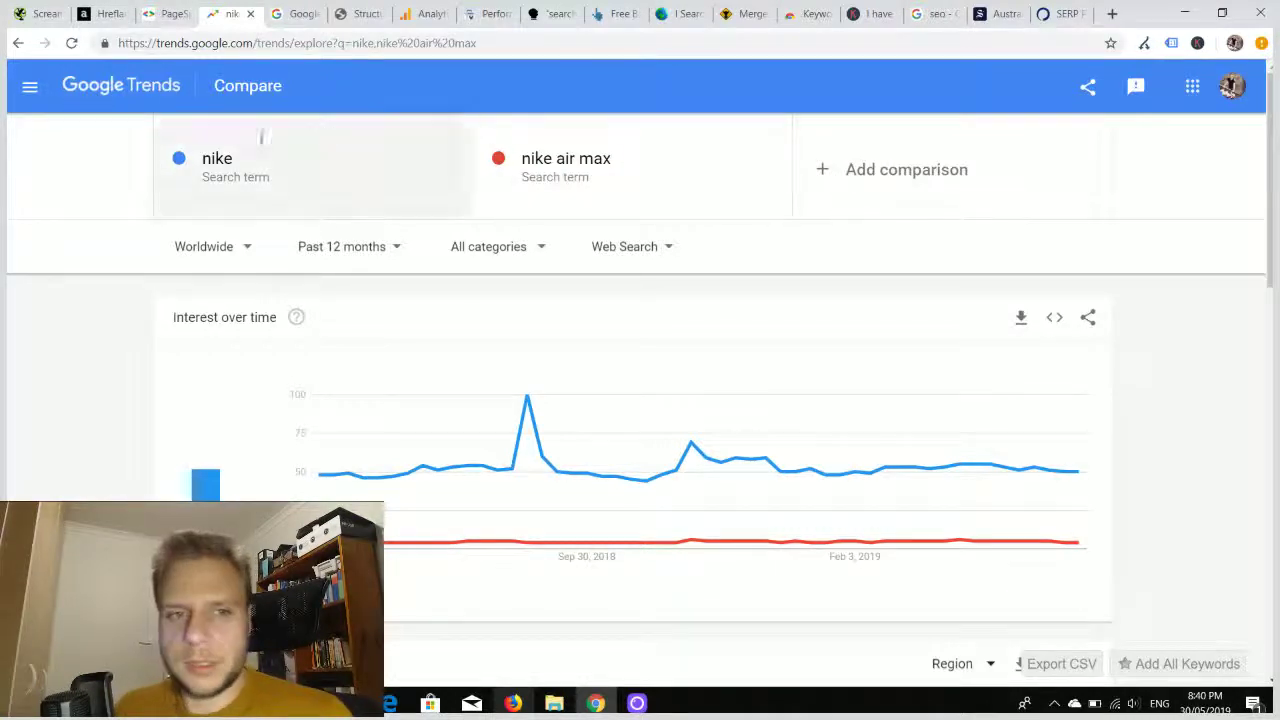
pyautogui.scroll(-2, 746, 390)
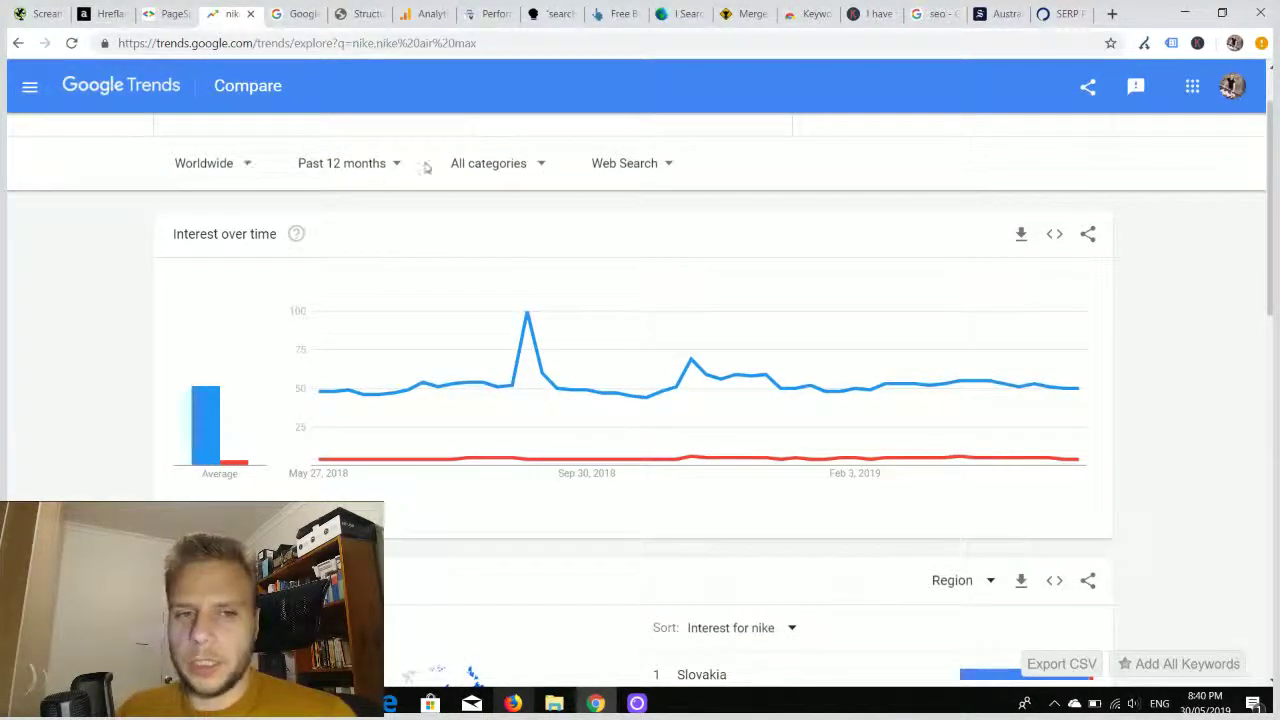
# Step: Search the comparison's category filter for "fash" and view the available search types, closing both lists without choosing an option
pyautogui.click(522, 168)
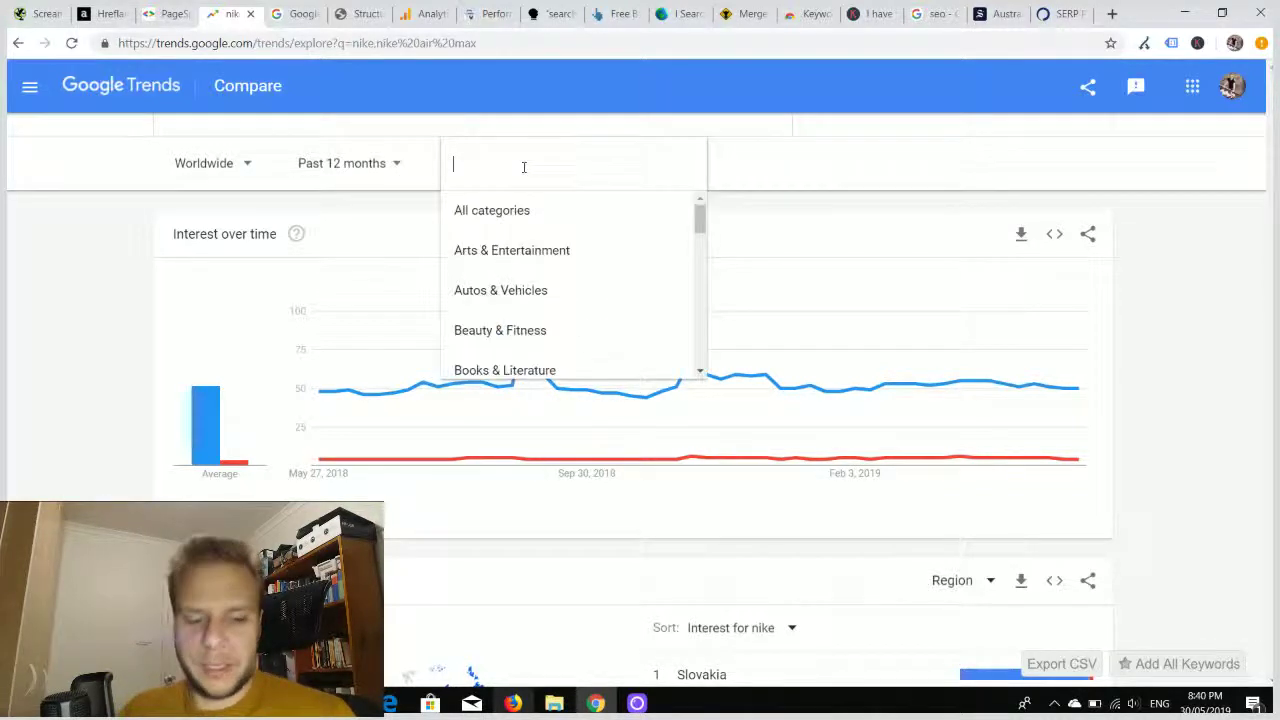
pyautogui.write('fash')
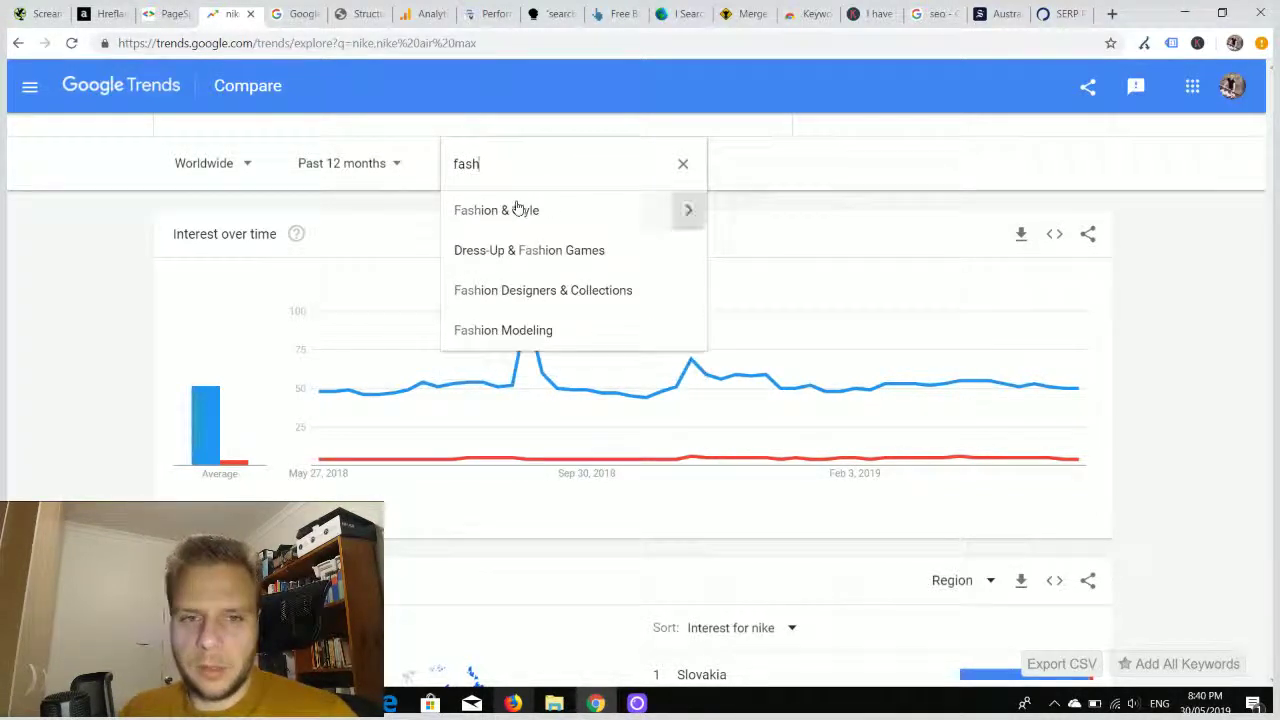
pyautogui.click(847, 205)
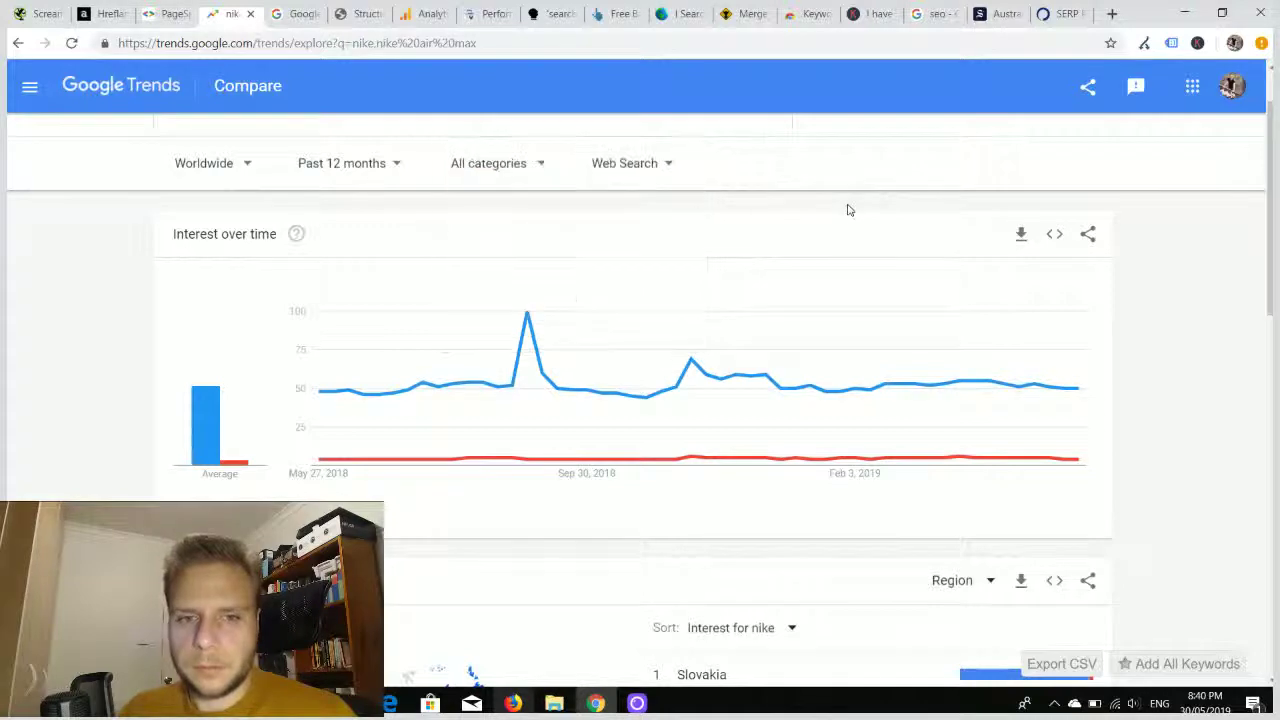
pyautogui.click(667, 171)
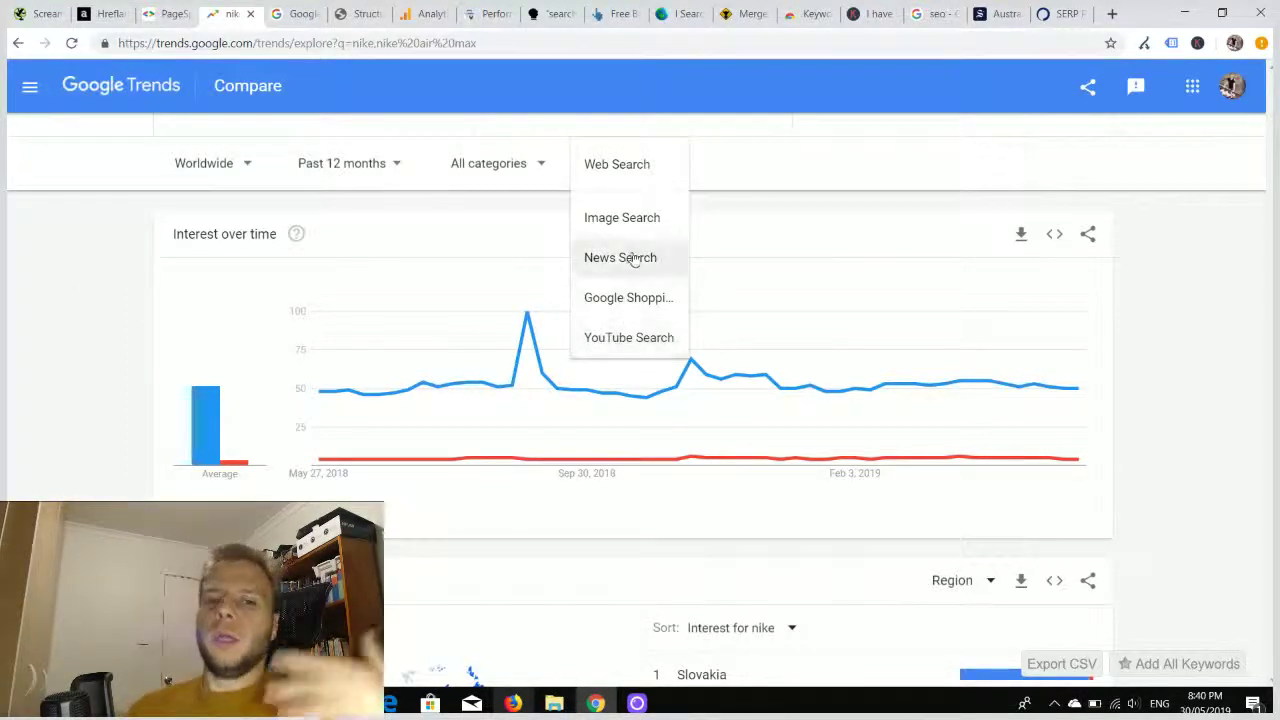
pyautogui.click(60, 268)
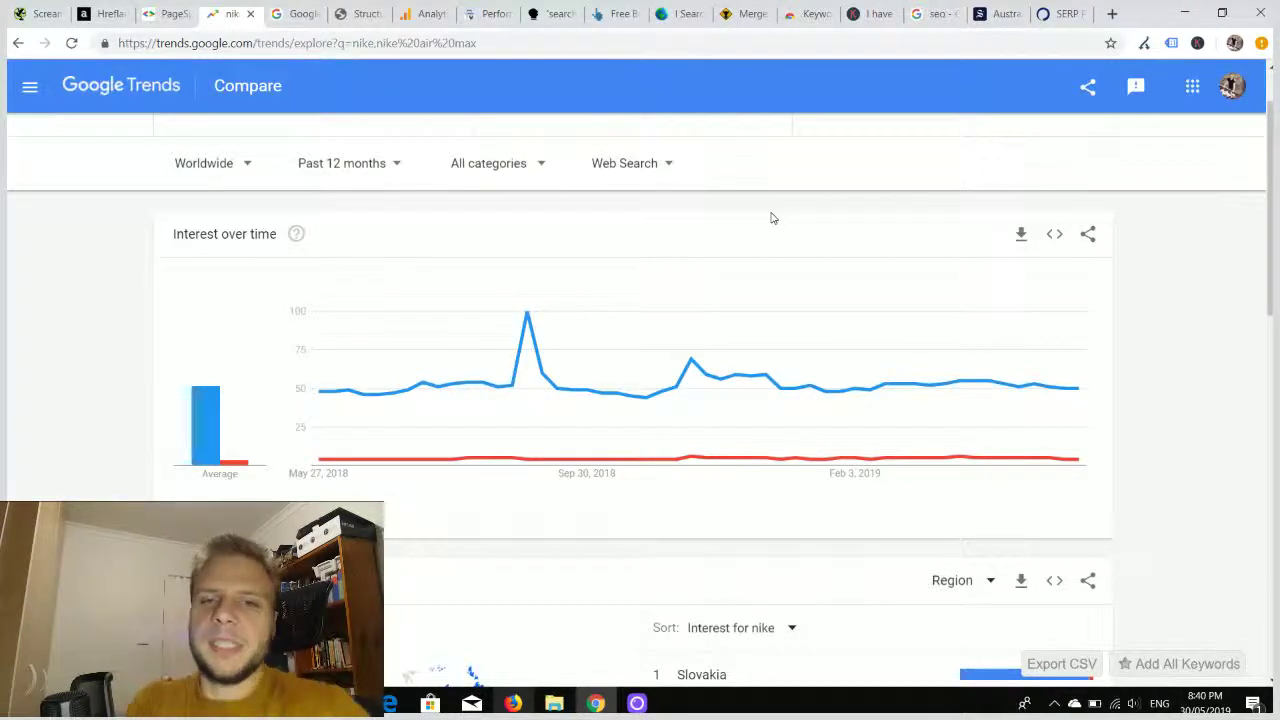
# Step: Examine the compared breakdown by region and the interest by region and related queries for nike and nike air max
pyautogui.scroll(-1, 677, 463)
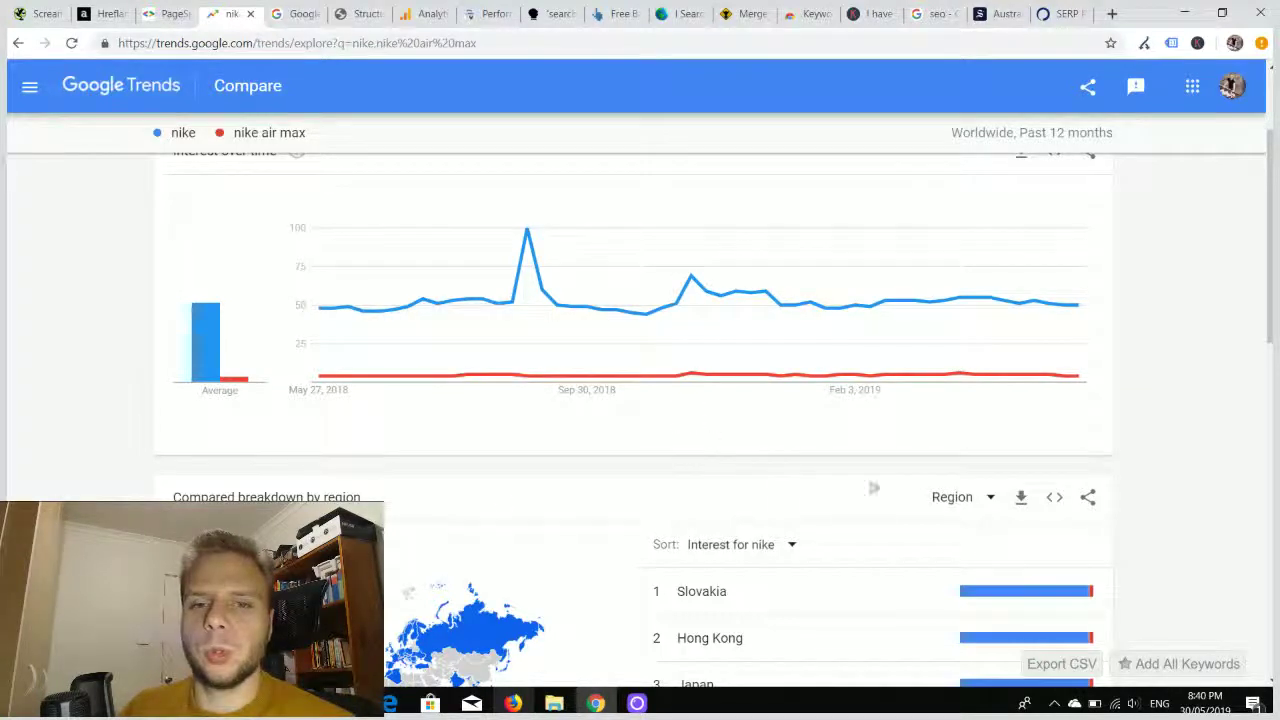
pyautogui.scroll(-2, 877, 408)
pyautogui.scroll(-1, 533, 508)
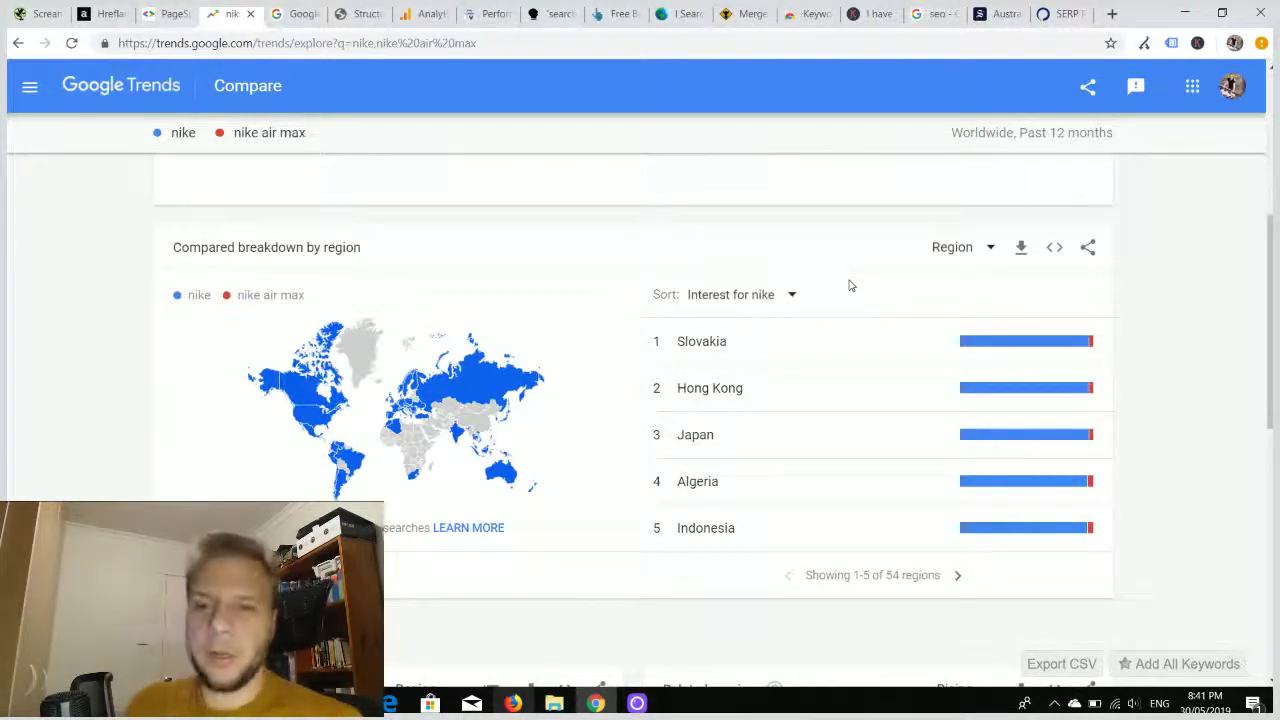
pyautogui.scroll(-4, 891, 343)
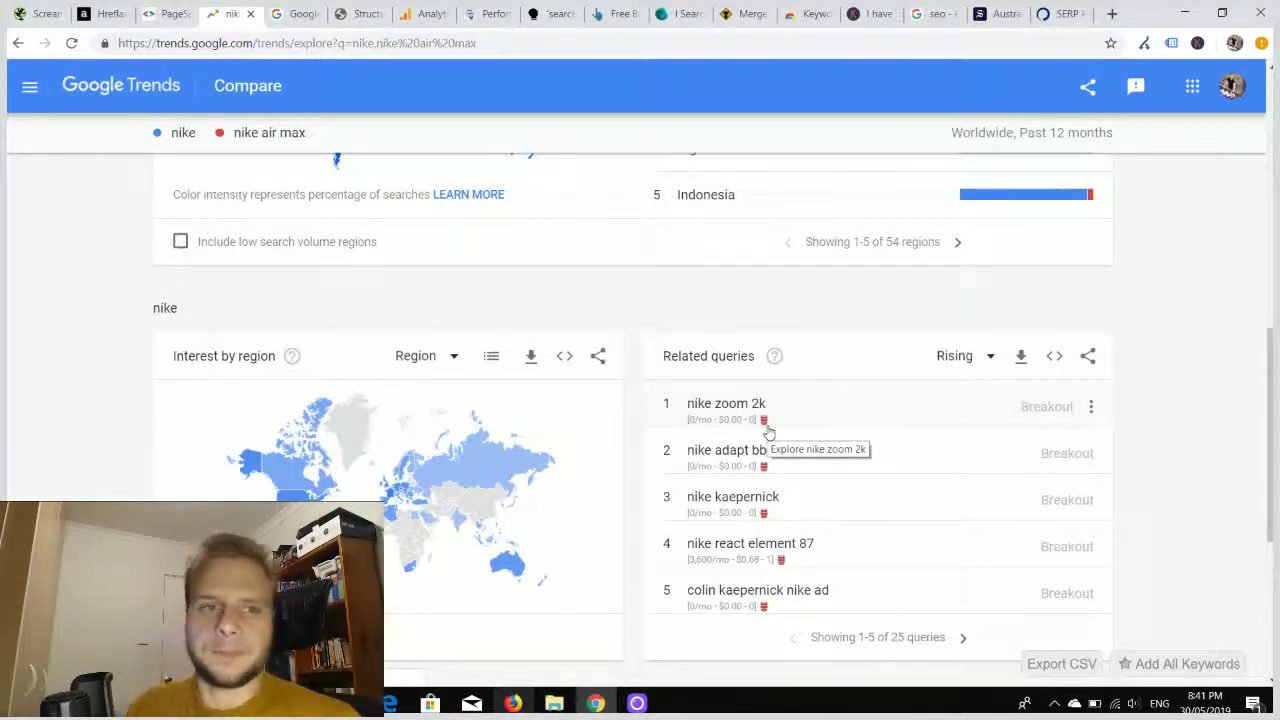
pyautogui.scroll(-4, 311, 331)
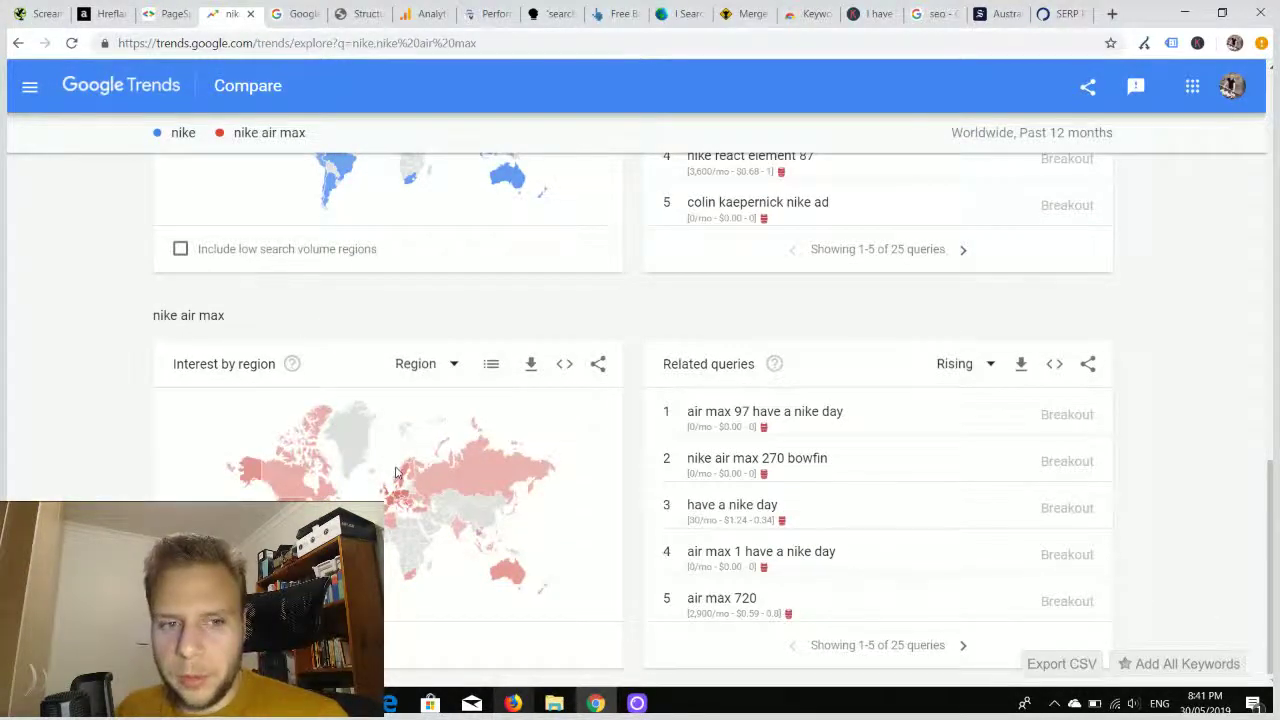
pyautogui.scroll(4, 395, 470)
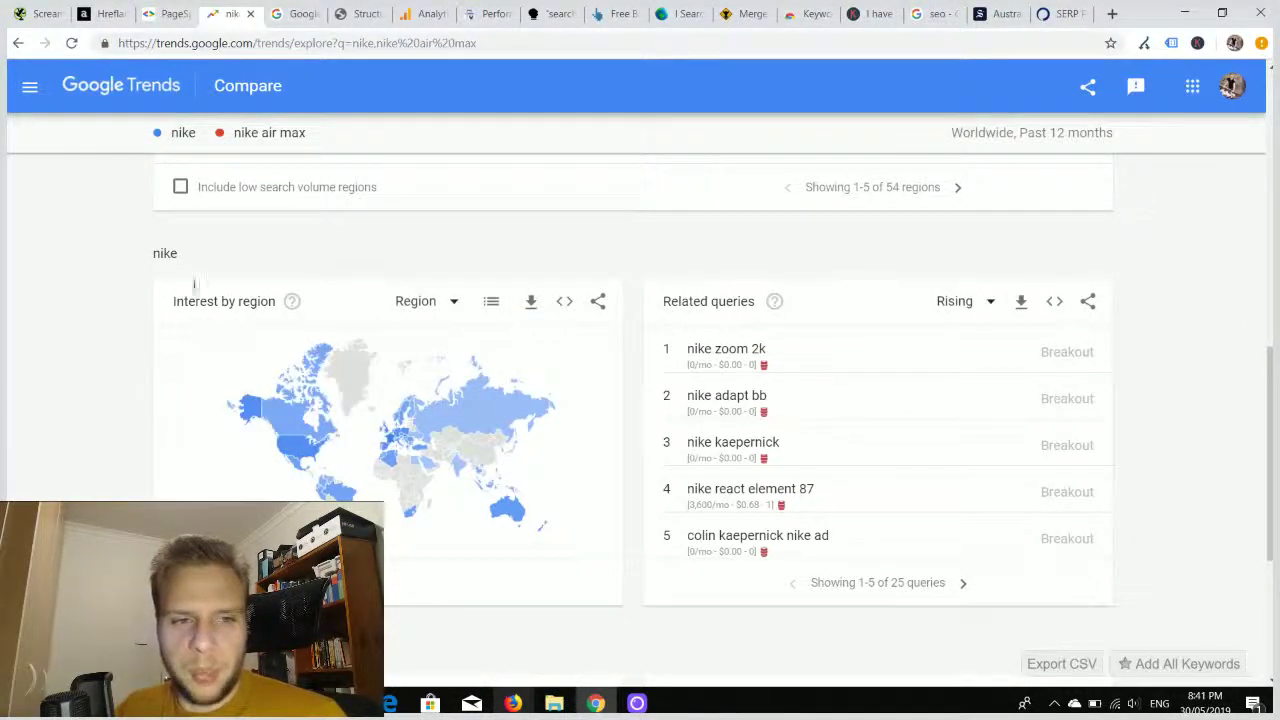
pyautogui.moveTo(187, 252); pyautogui.dragTo(143, 252)
pyautogui.scroll(-4, 177, 300)
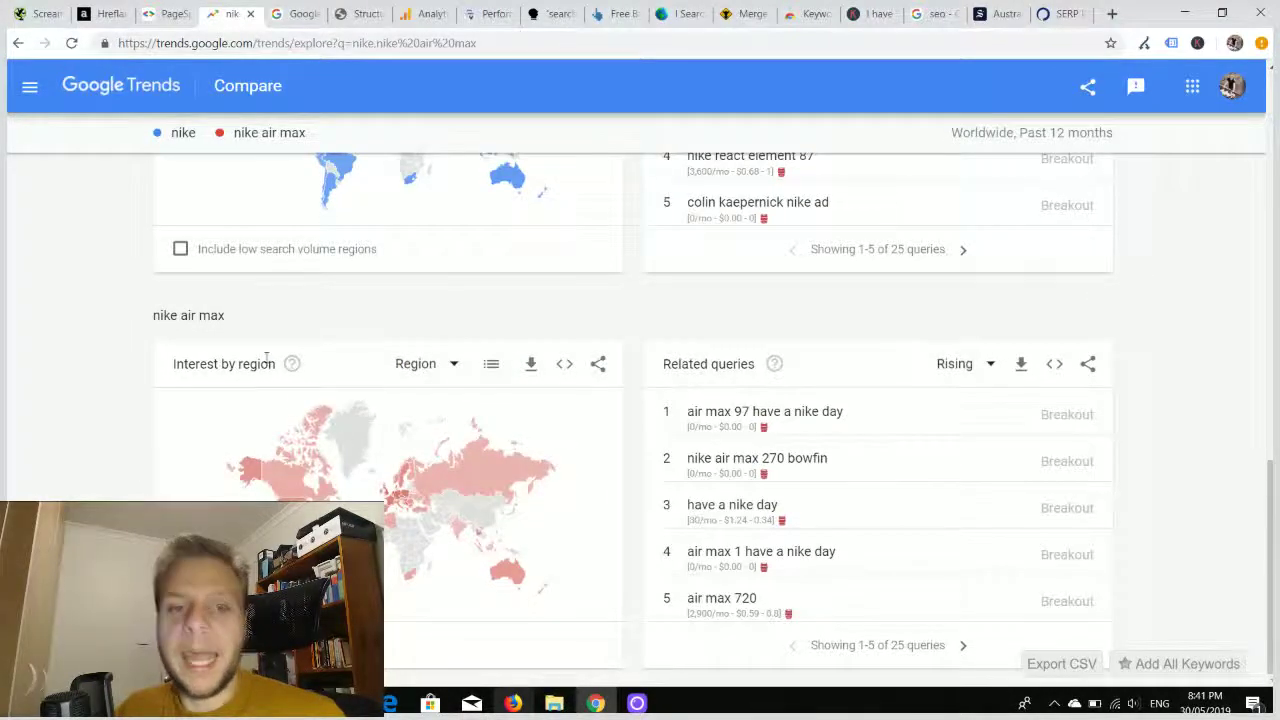
# Step: View the nike versus nike air max search share for Slovakia in the compared breakdown by region
pyautogui.scroll(8, 267, 358)
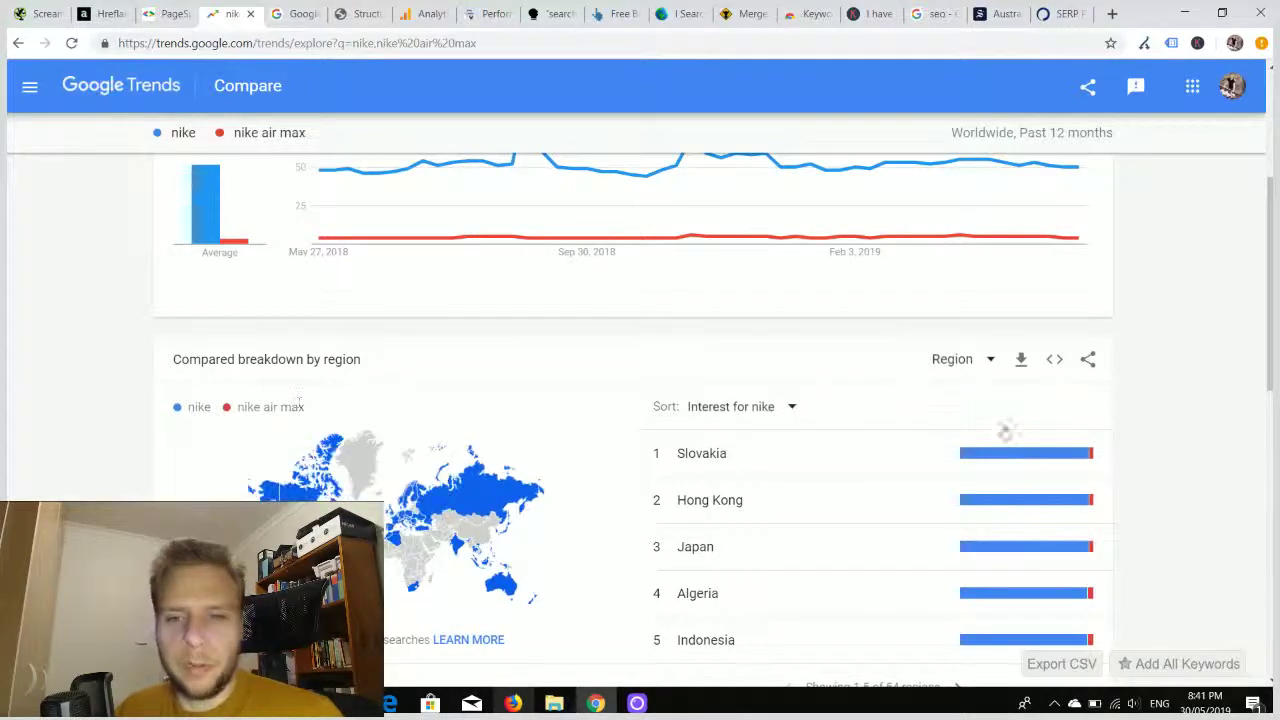
pyautogui.rightClick(1062, 442)
pyautogui.click(1118, 428)
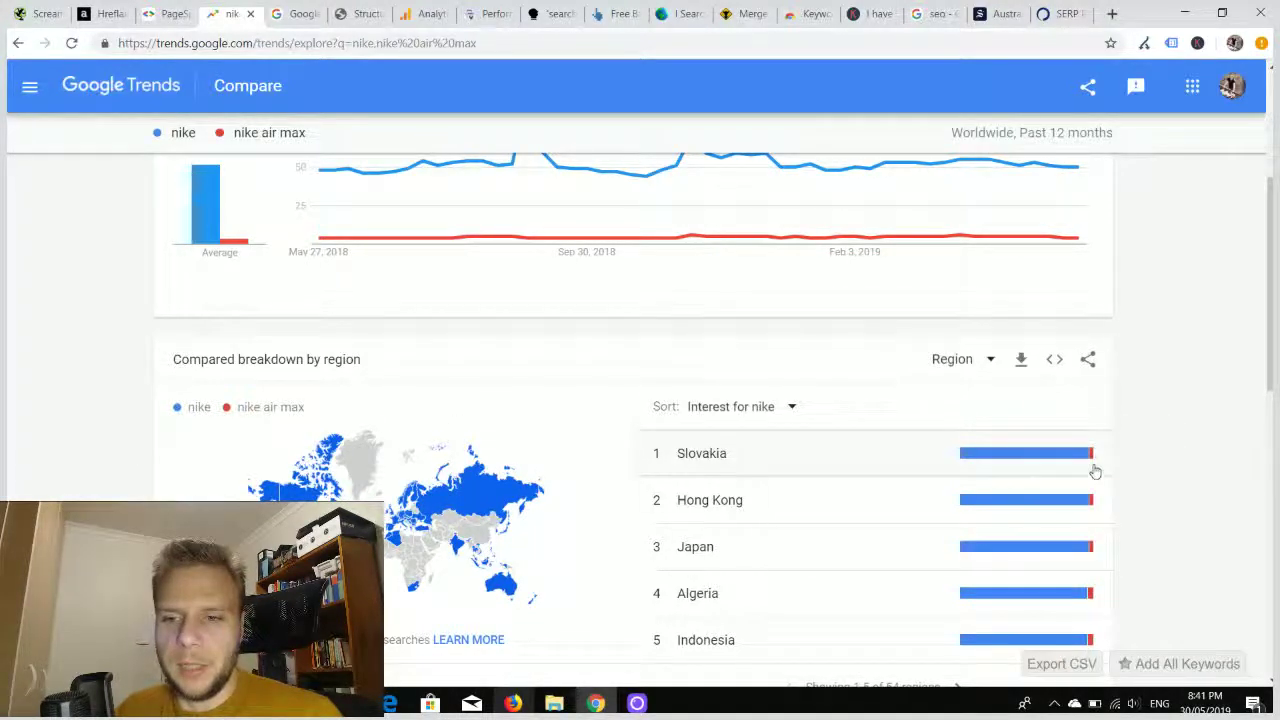
pyautogui.moveTo(1048, 463)
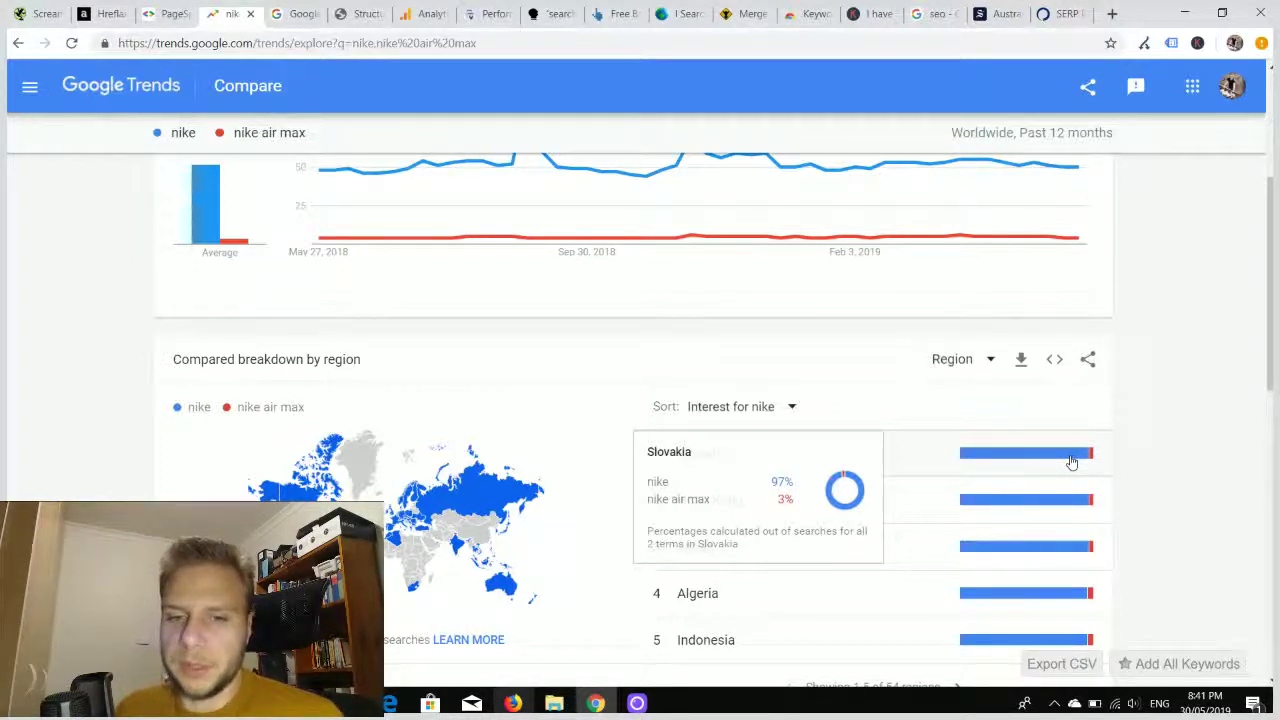
# Step: View the nike alert preview in Google Alerts, and inspect the Organization markup of reefdigital.com.au in the Structured Data Testing Tool
pyautogui.click(300, 14)
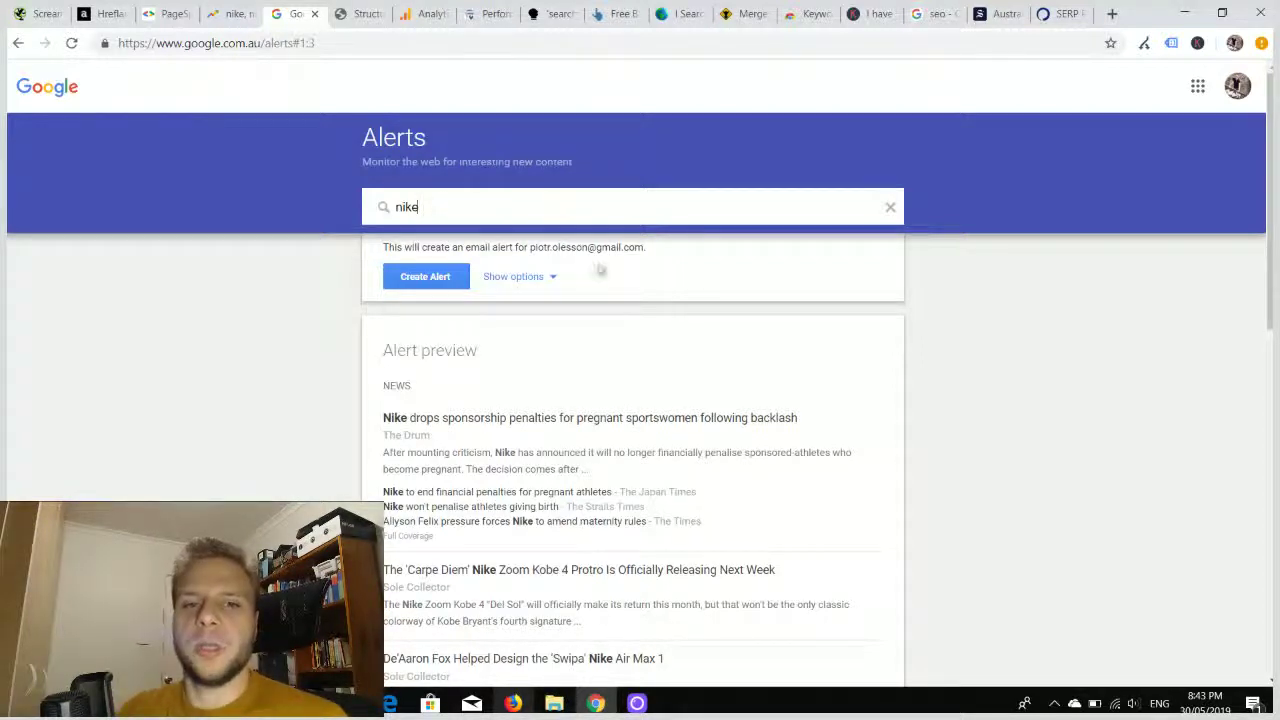
pyautogui.click(357, 14)
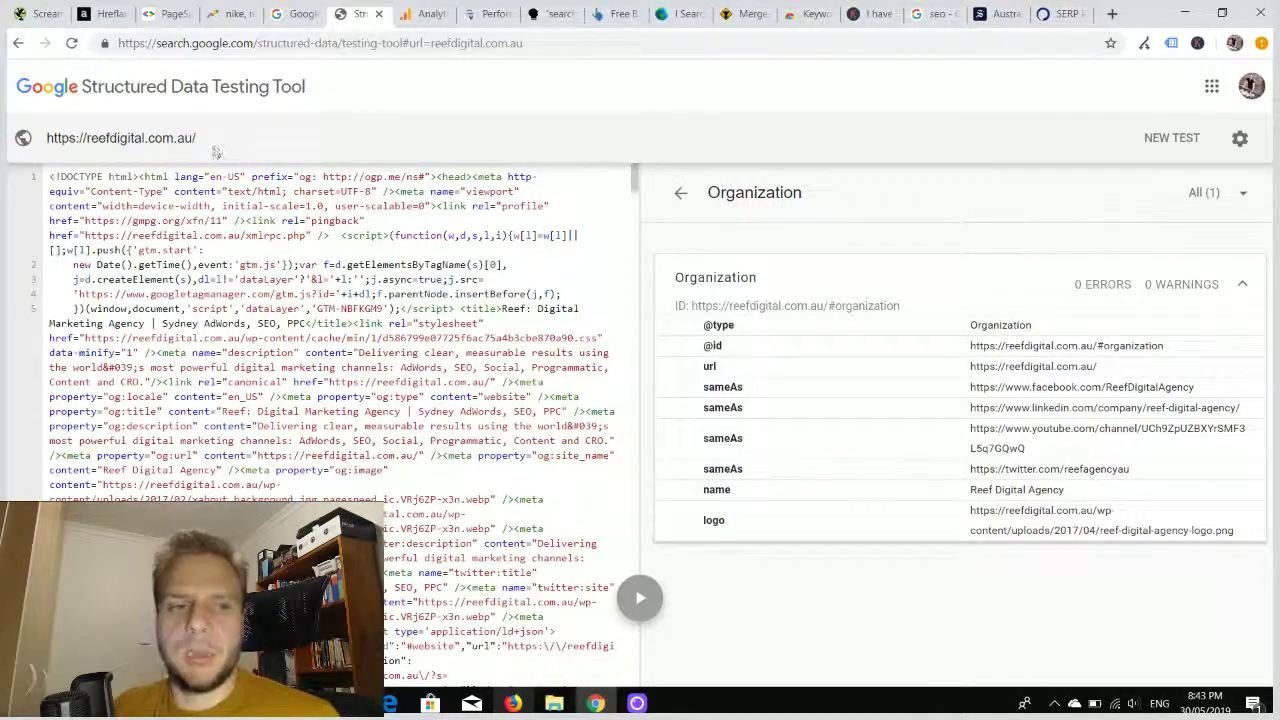
pyautogui.click(70, 137)
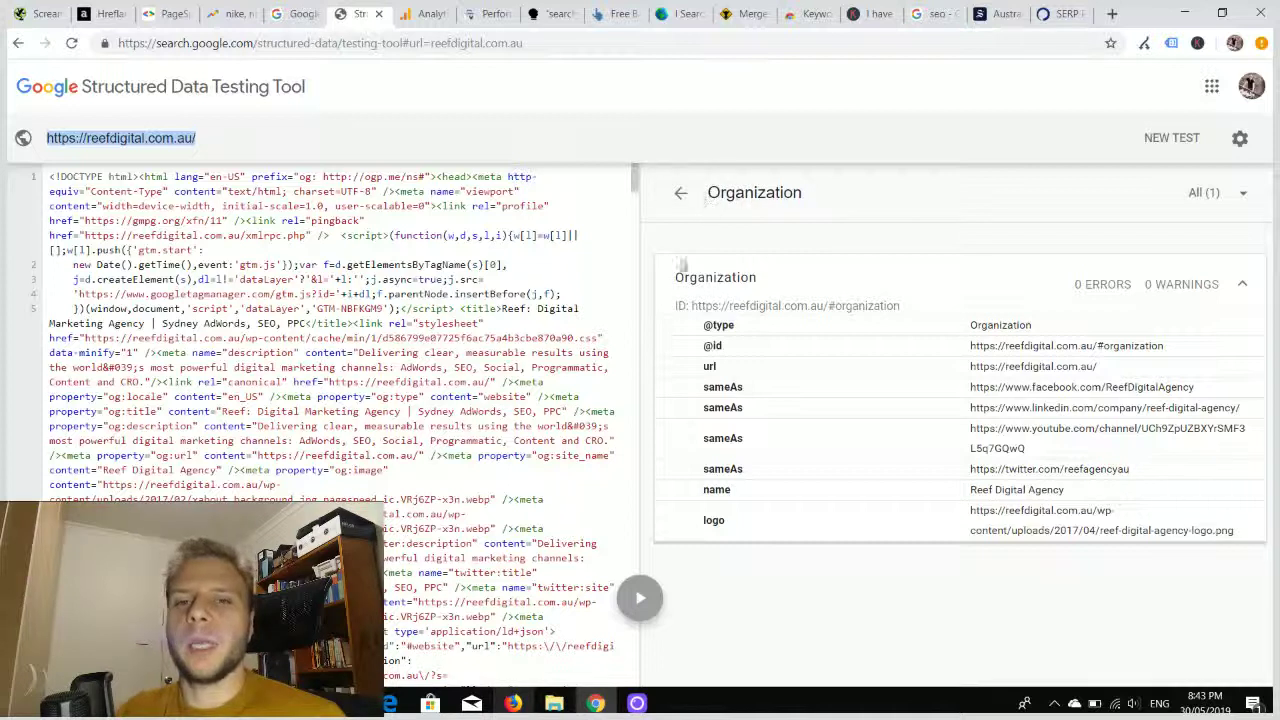
pyautogui.click(686, 184)
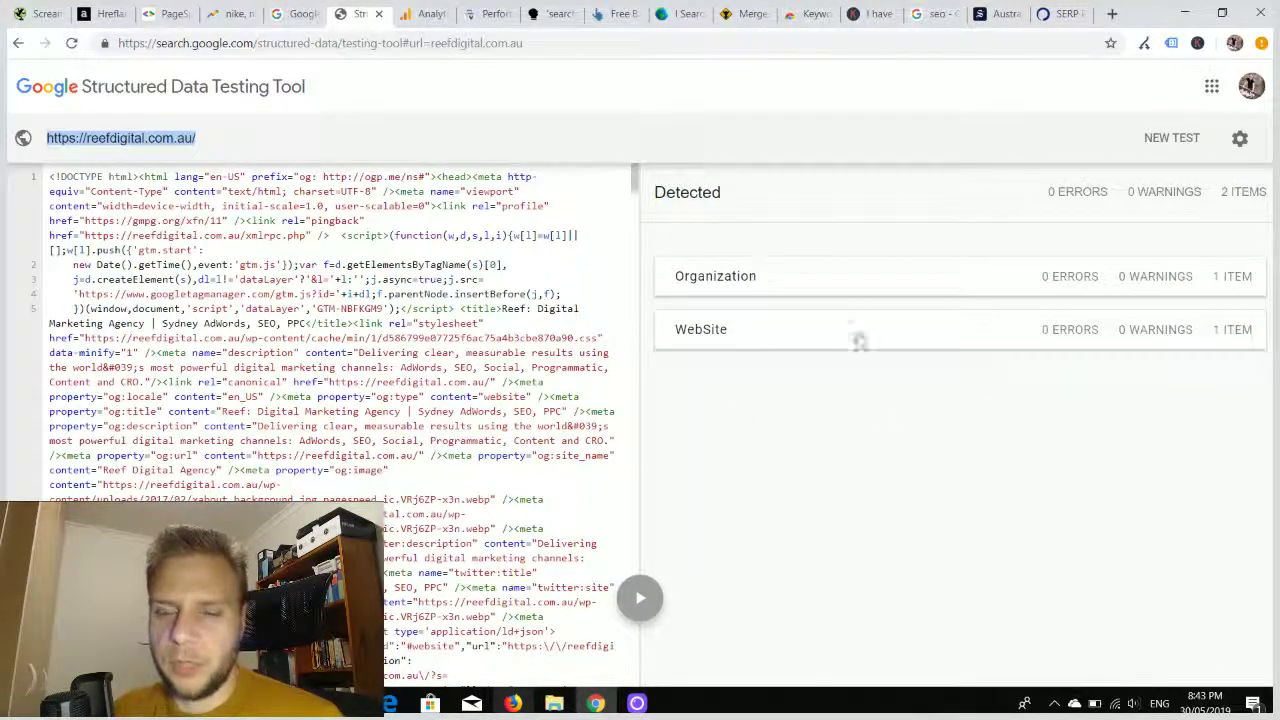
pyautogui.click(798, 280)
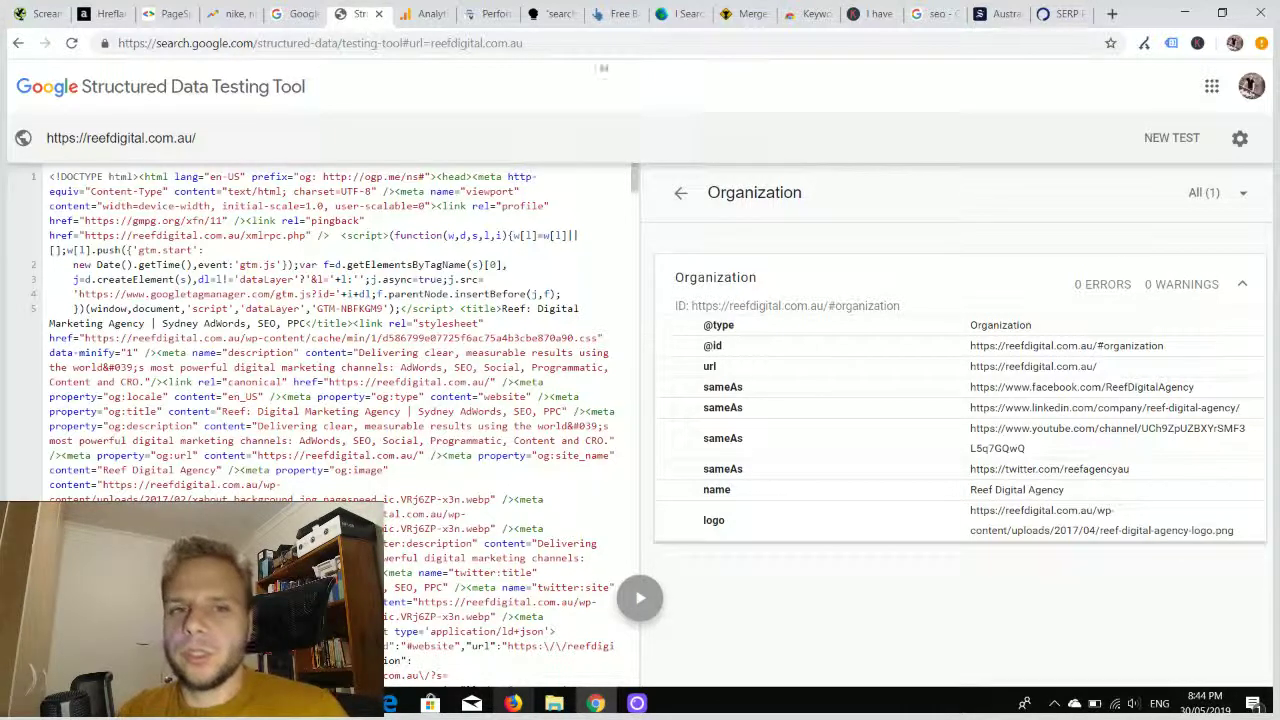
# Step: Switch to the Google Analytics Audience Overview and expand the Acquisition reports
pyautogui.click(424, 14)
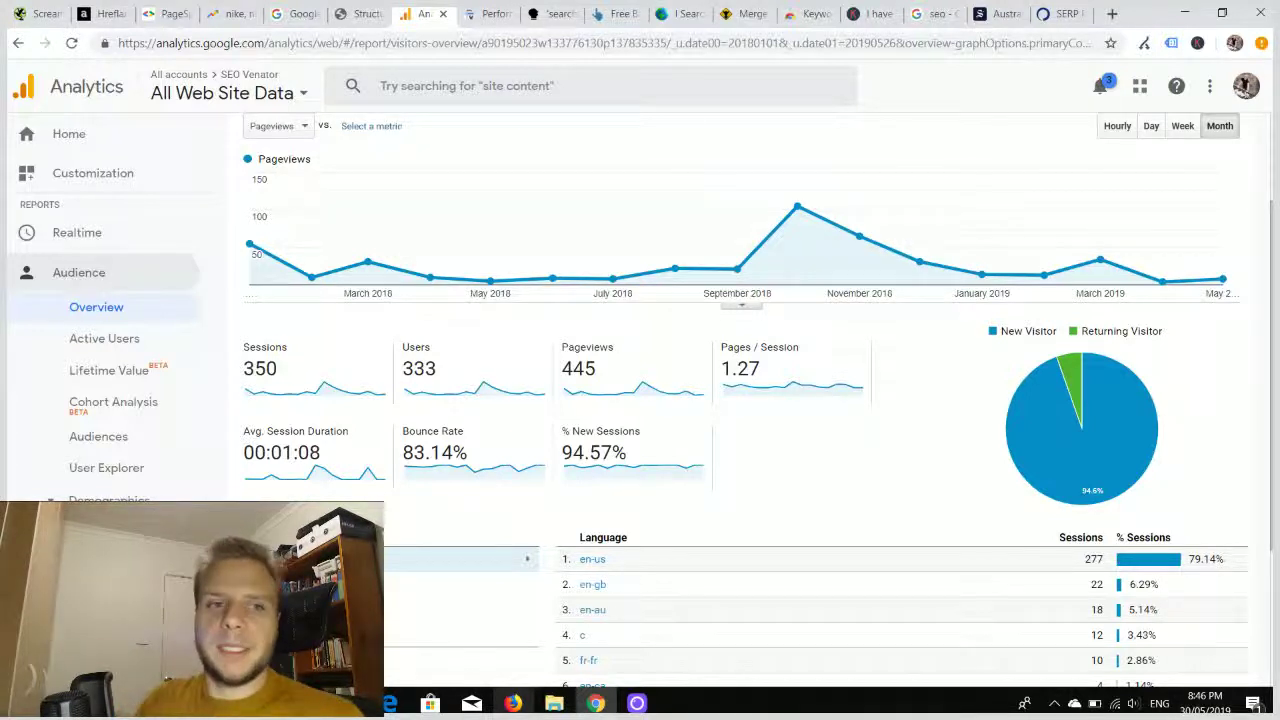
pyautogui.moveTo(633, 268)
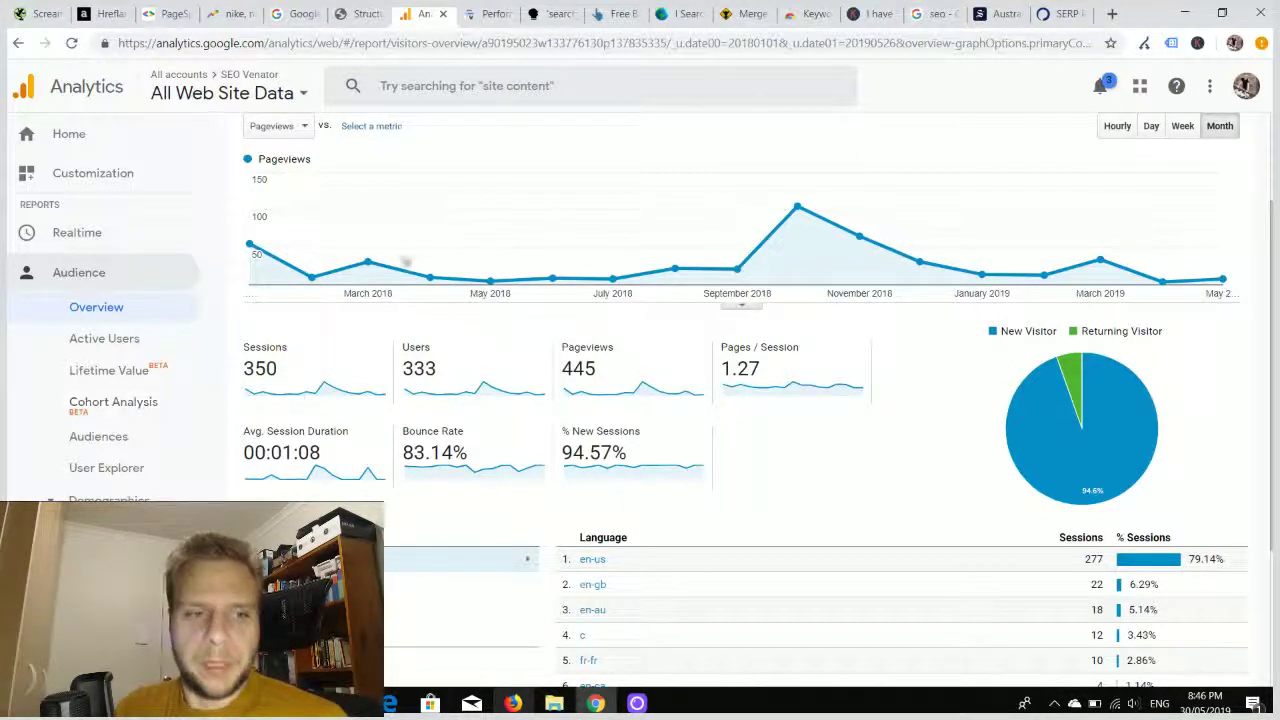
pyautogui.scroll(-2, 127, 408)
pyautogui.scroll(-5, 127, 408)
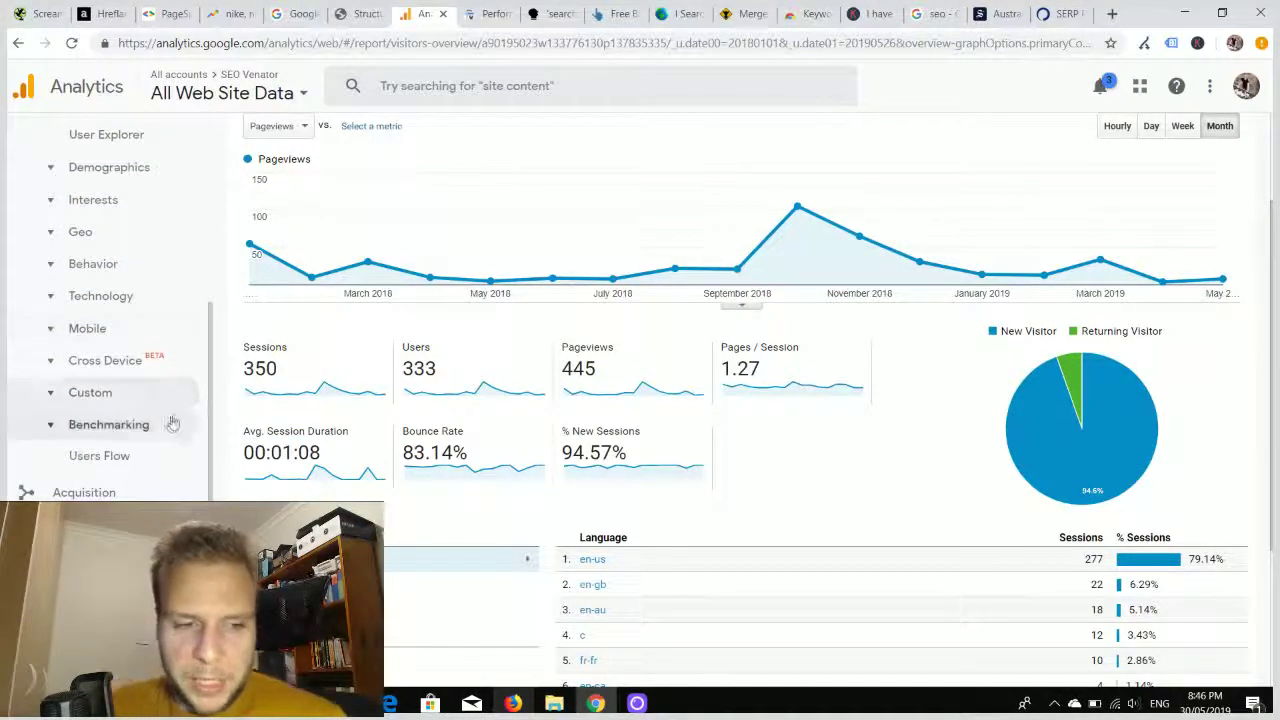
pyautogui.click(93, 475)
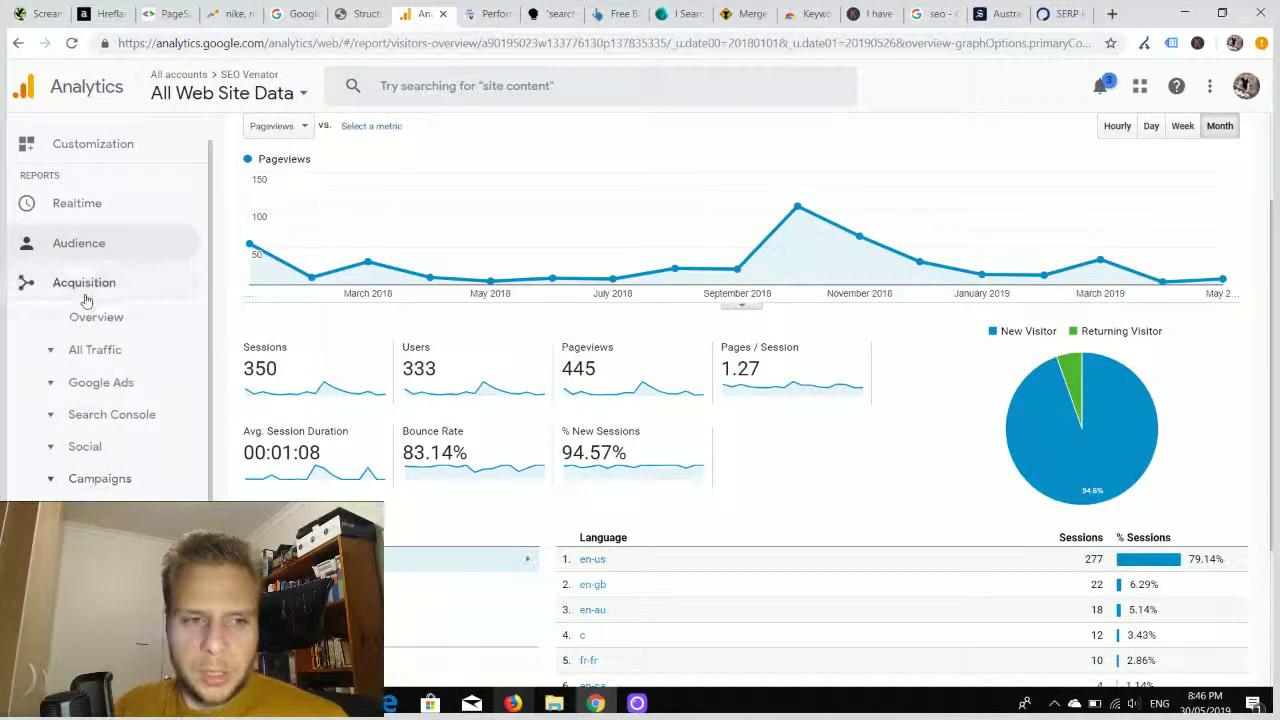
pyautogui.scroll(1, 100, 350)
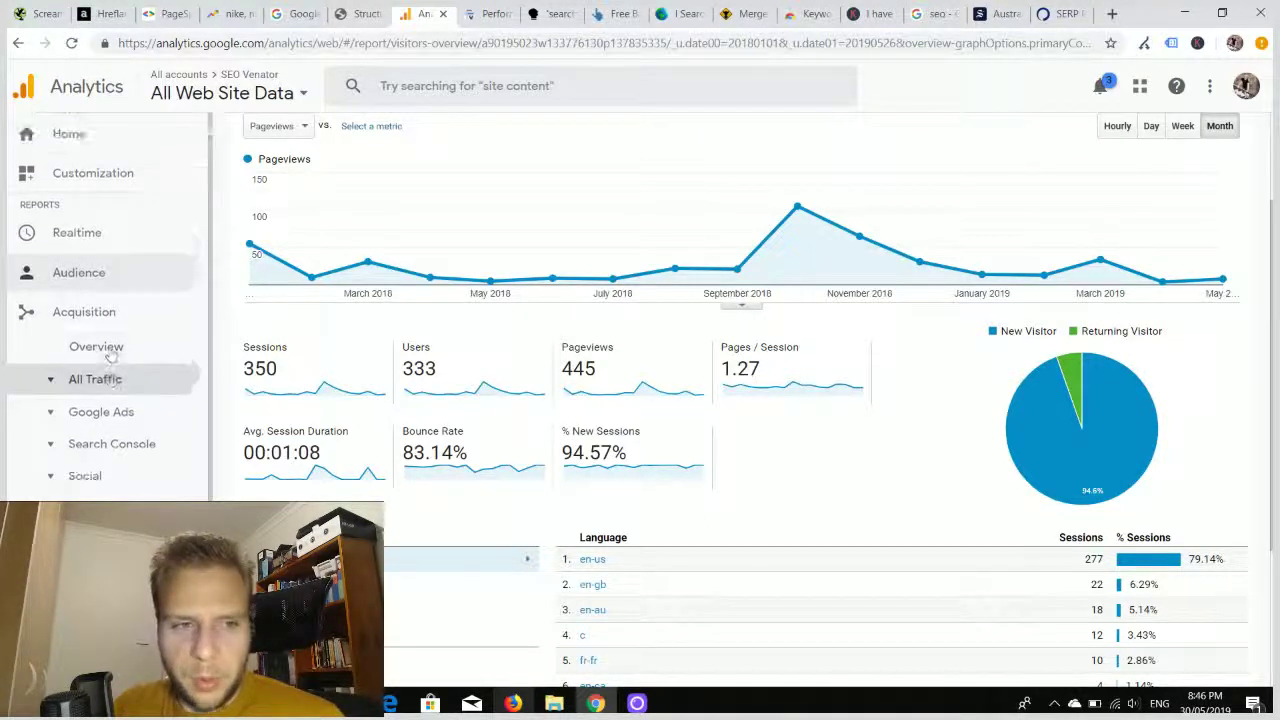
# Step: Expand the Realtime reports and examine the Audience Overview's metrics and November 2018 pageviews
pyautogui.click(77, 233)
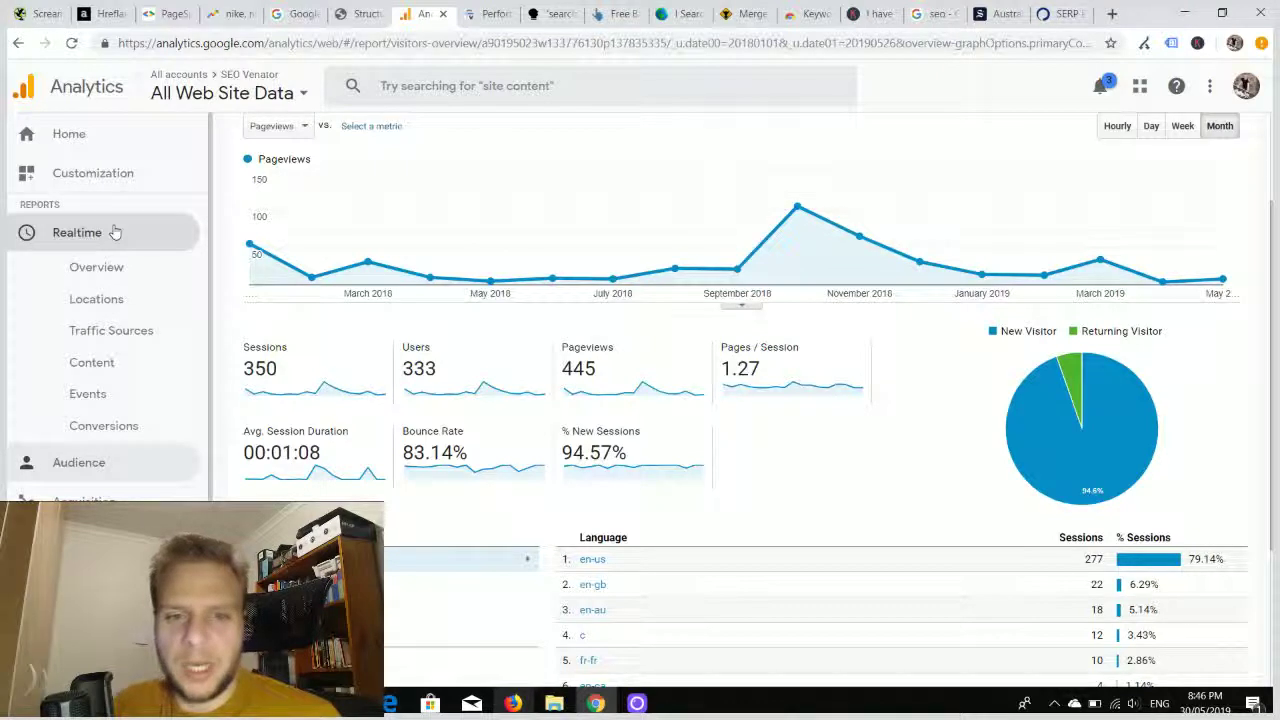
pyautogui.scroll(-1, 590, 567)
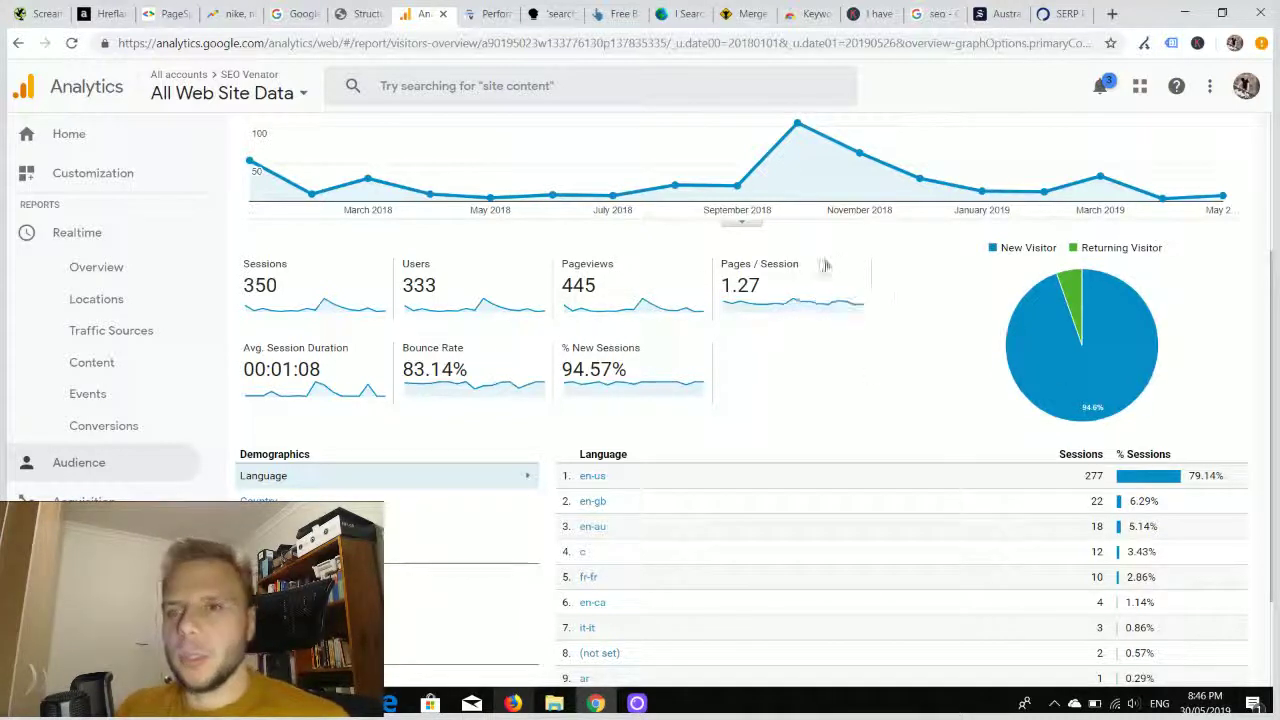
pyautogui.moveTo(840, 197)
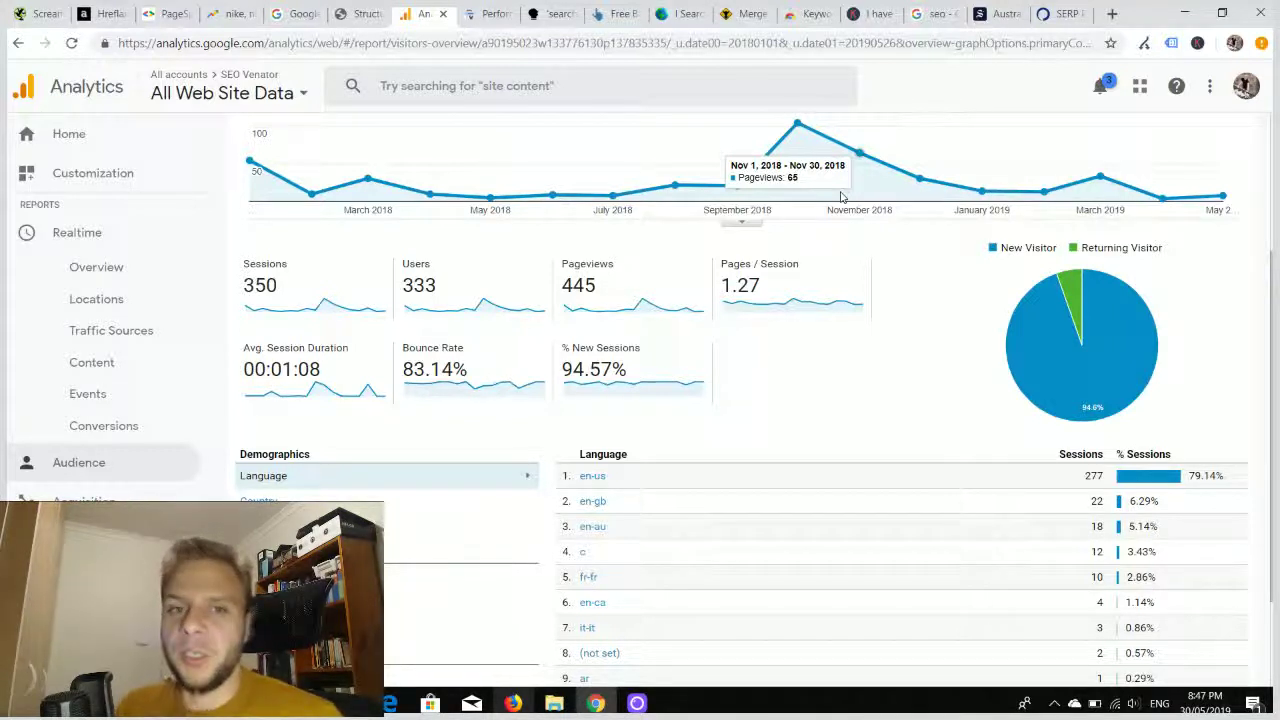
# Step: Switch to Google Search Console for seo-venator.com.au and look through URL inspection, the Coverage report and the Sitemaps page
pyautogui.click(495, 14)
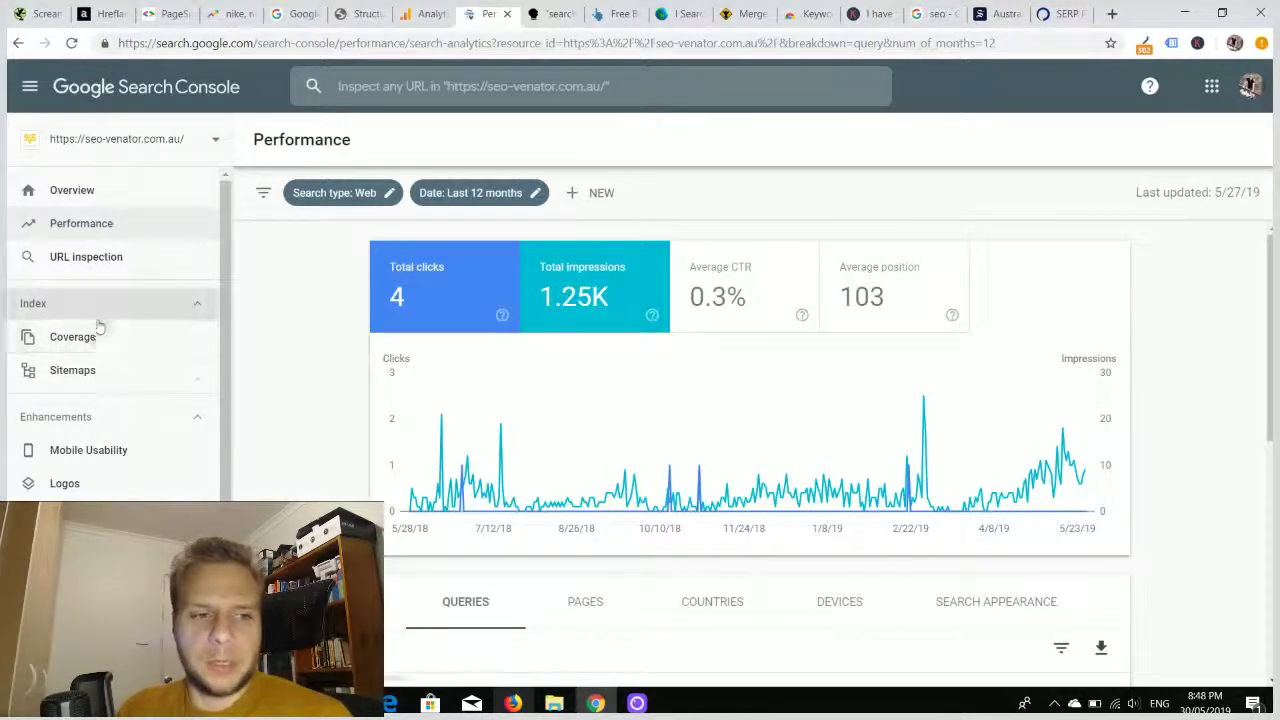
pyautogui.click(92, 264)
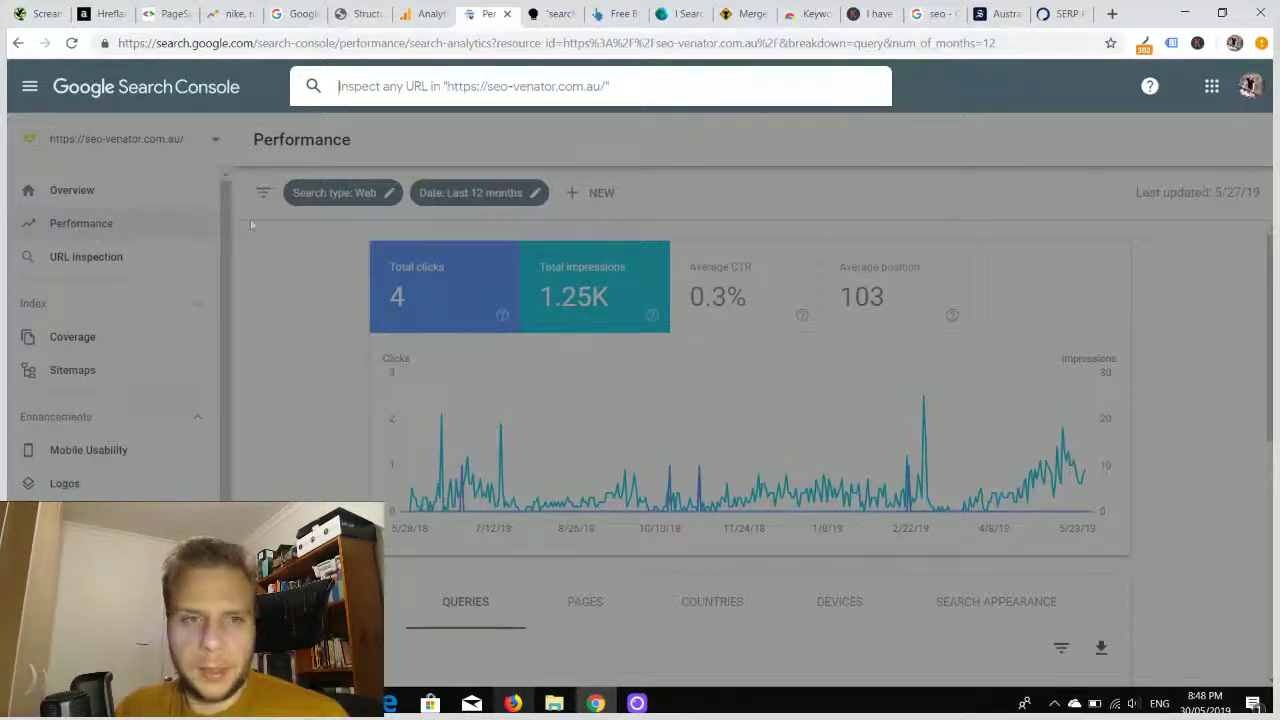
pyautogui.click(108, 335)
pyautogui.click(103, 340)
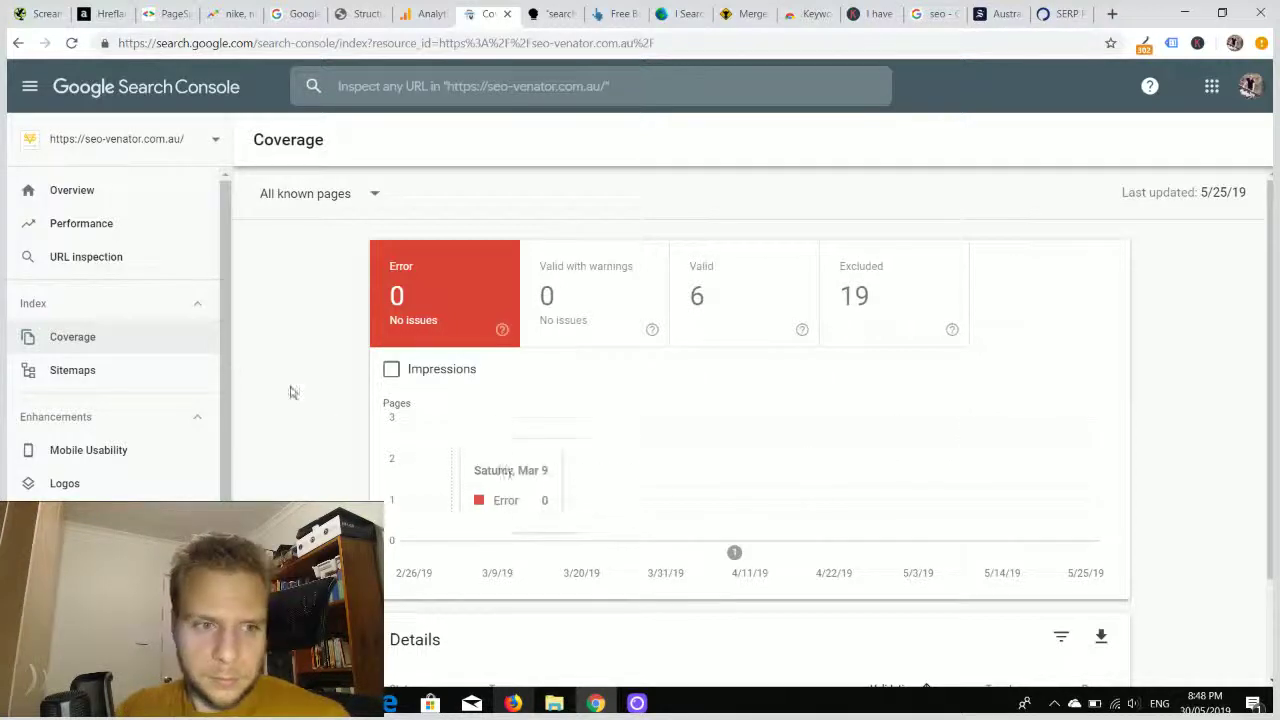
pyautogui.click(108, 371)
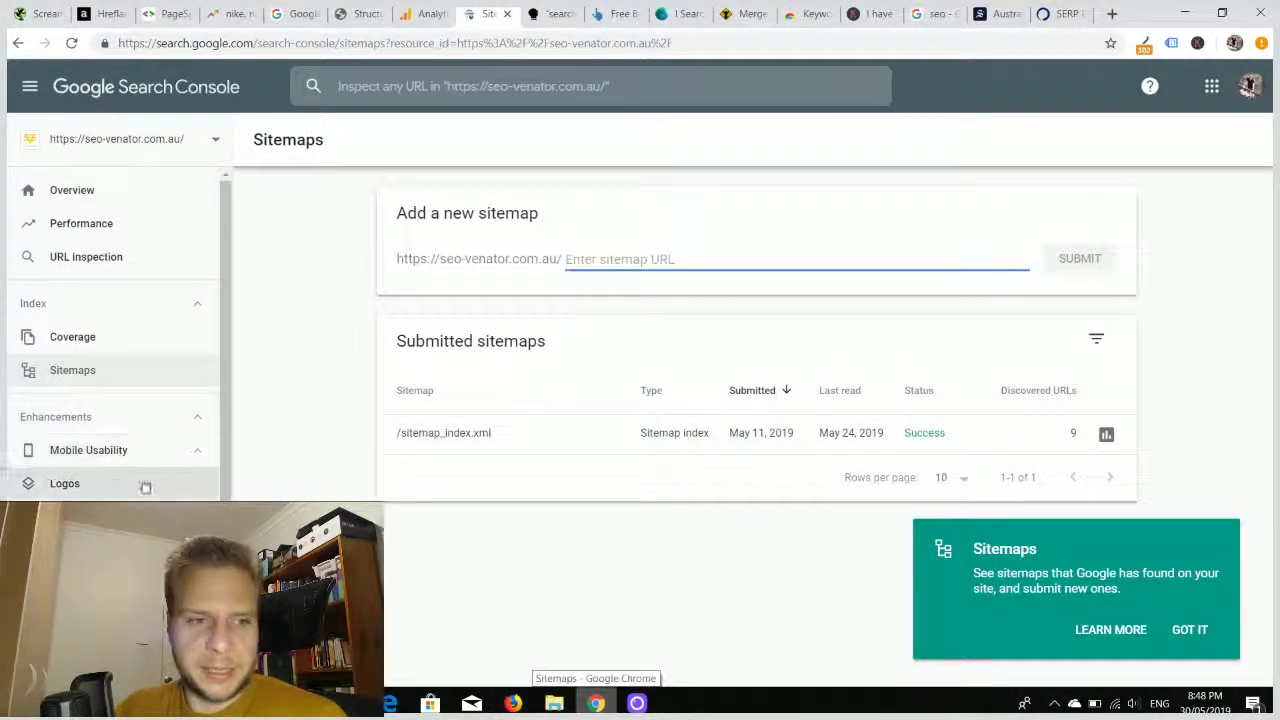
pyautogui.scroll(-1, 120, 451)
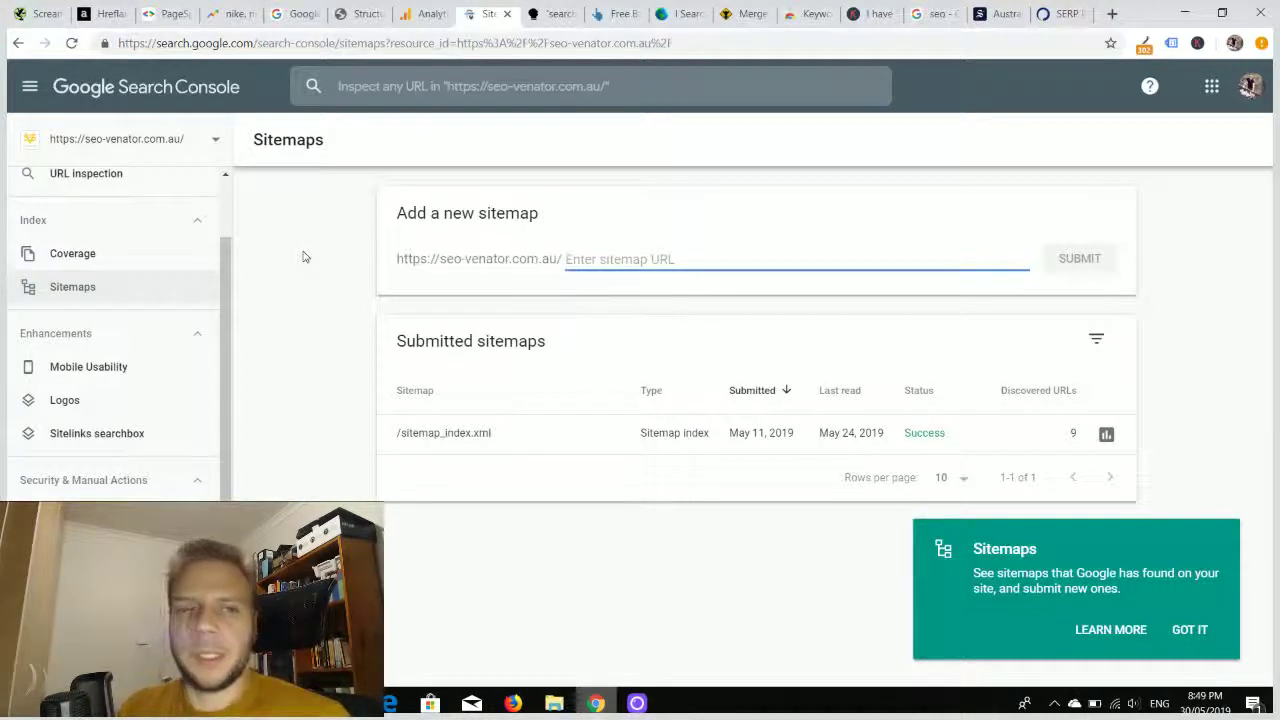
# Step: Open the Search Console Performance report and examine its clicks and impressions chart and the queries list for the last 3 months
pyautogui.moveTo(228, 280); pyautogui.dragTo(226, 190)
pyautogui.click(124, 226)
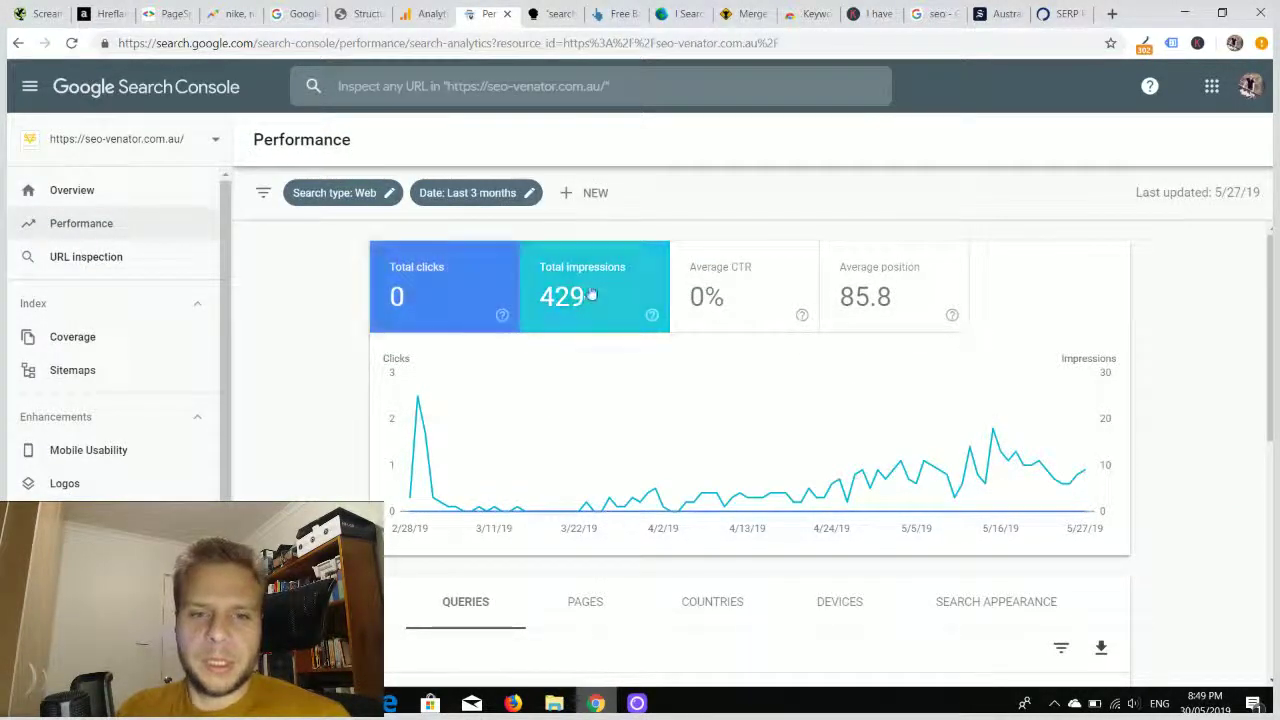
pyautogui.scroll(-1, 591, 294)
pyautogui.scroll(1, 572, 290)
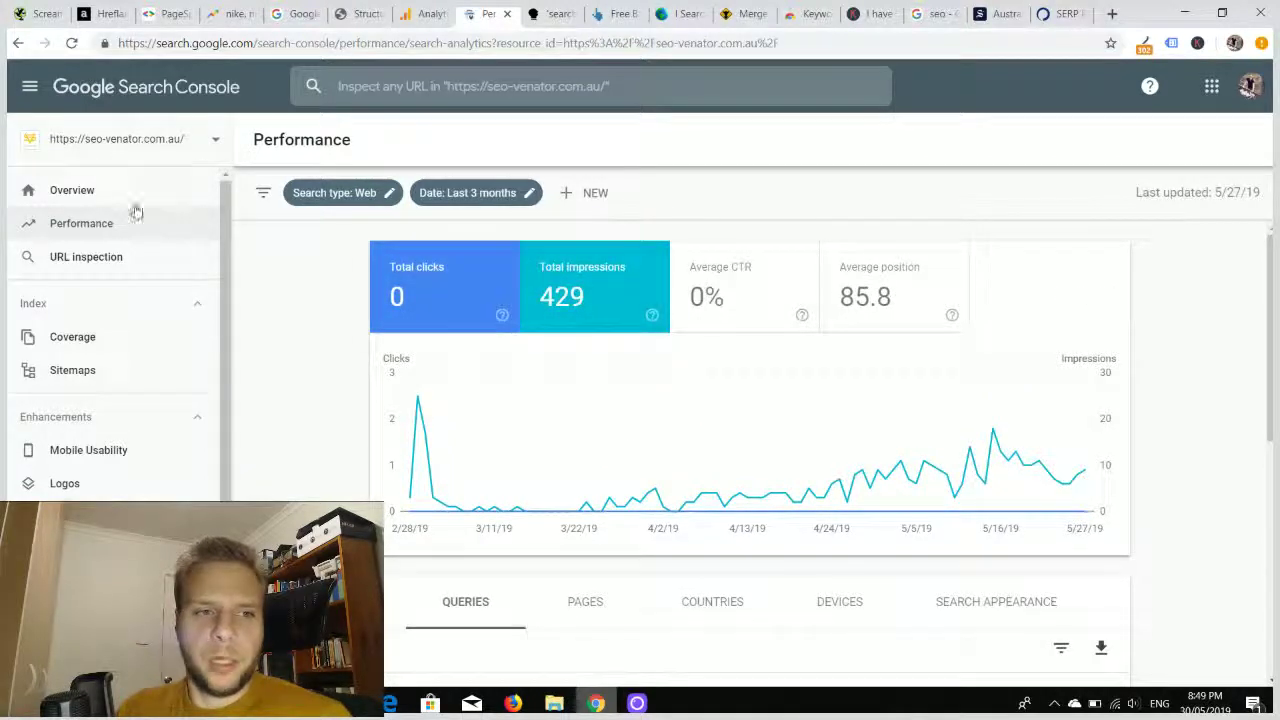
pyautogui.scroll(-1, 476, 200)
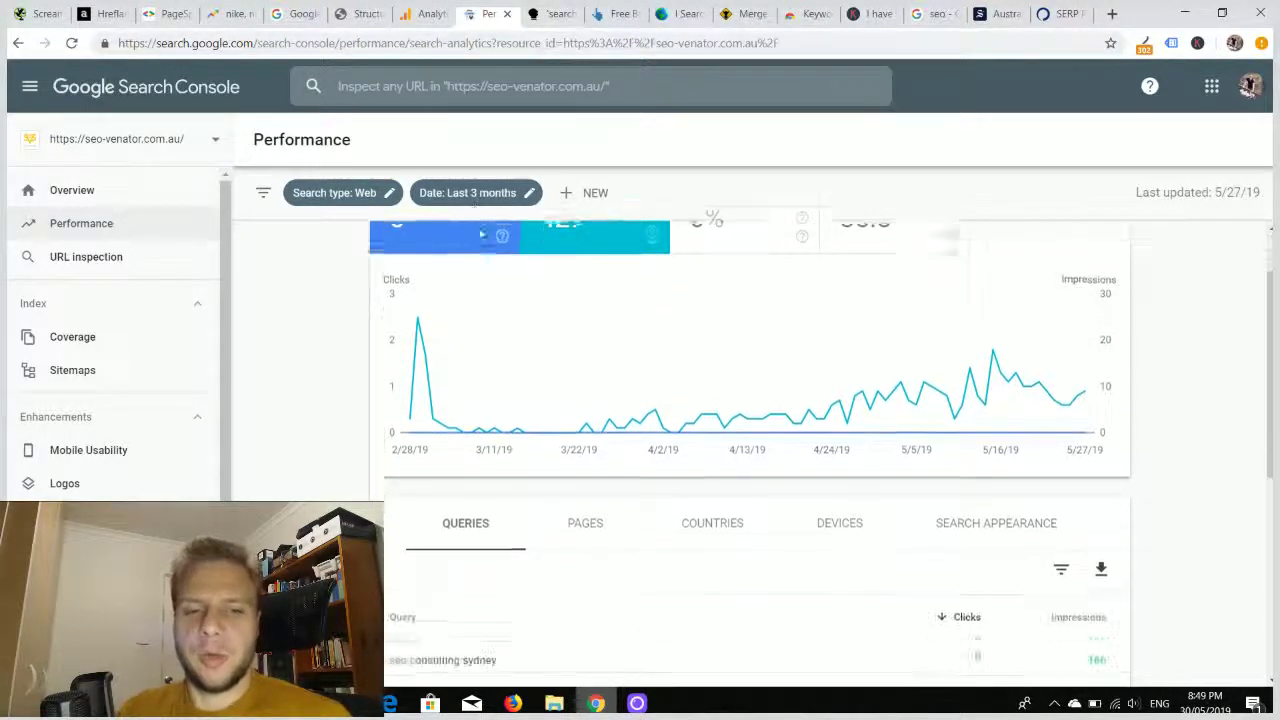
pyautogui.rightClick(502, 228)
pyautogui.click(325, 342)
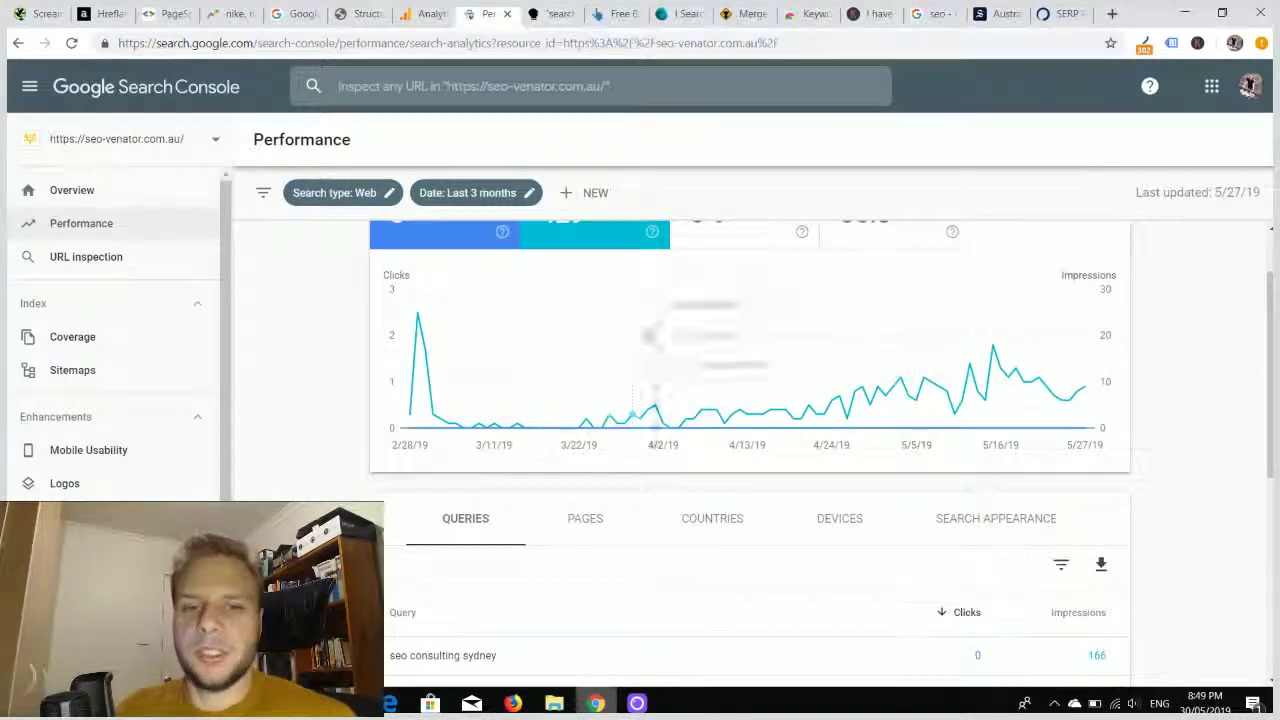
pyautogui.scroll(-3, 597, 393)
pyautogui.scroll(3, 597, 393)
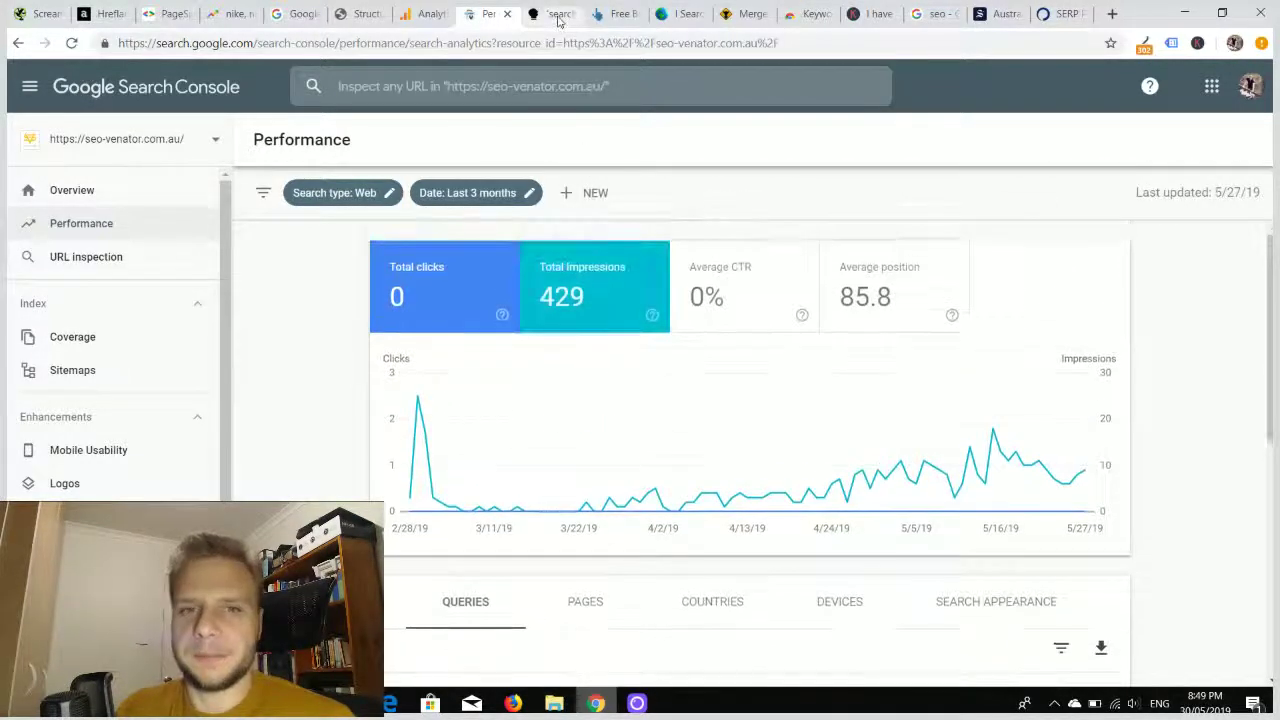
# Step: Switch to the AnswerThePublic report for search engine optimisation and view the start of its results
pyautogui.click(556, 14)
pyautogui.scroll(1, 557, 351)
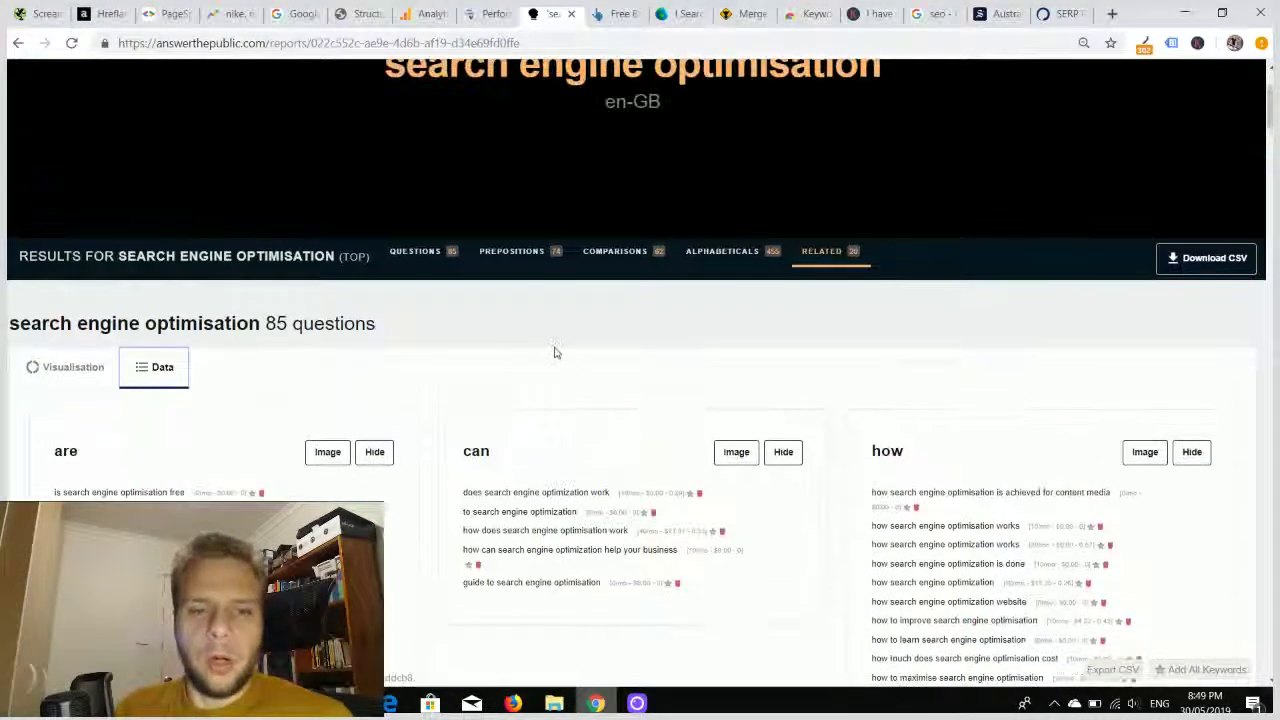
pyautogui.scroll(2, 533, 353)
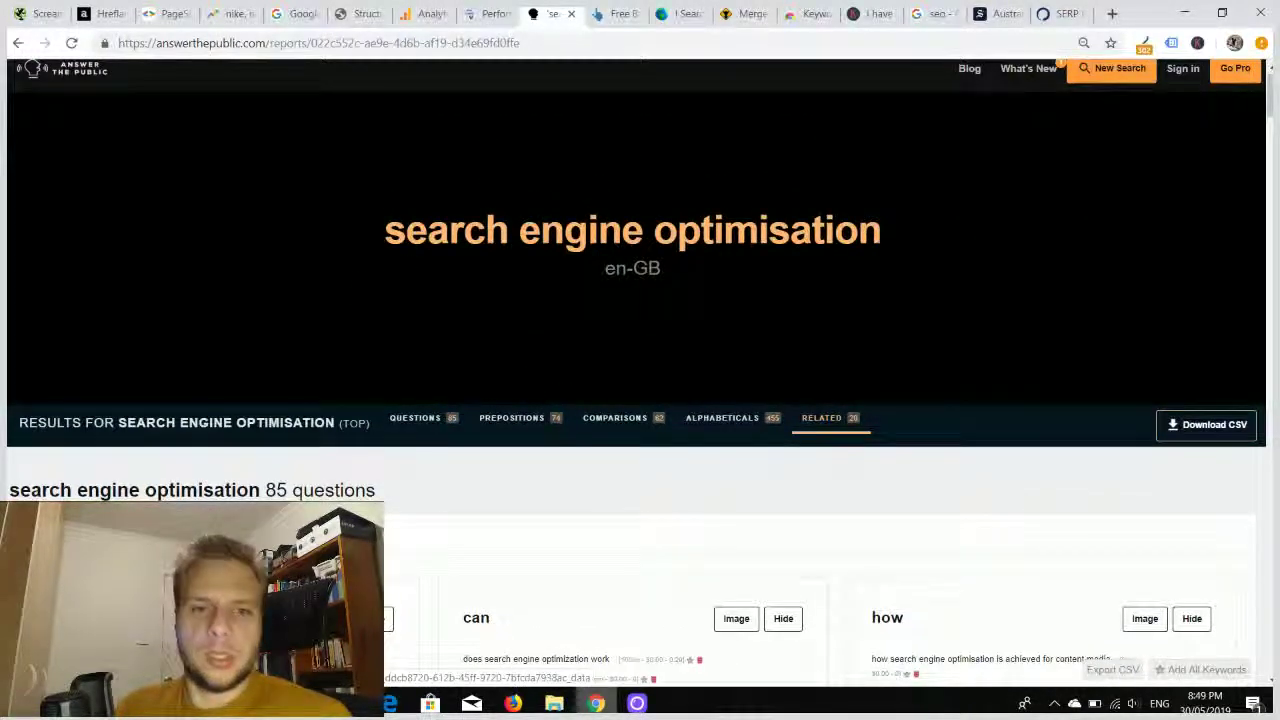
pyautogui.scroll(1, 216, 155)
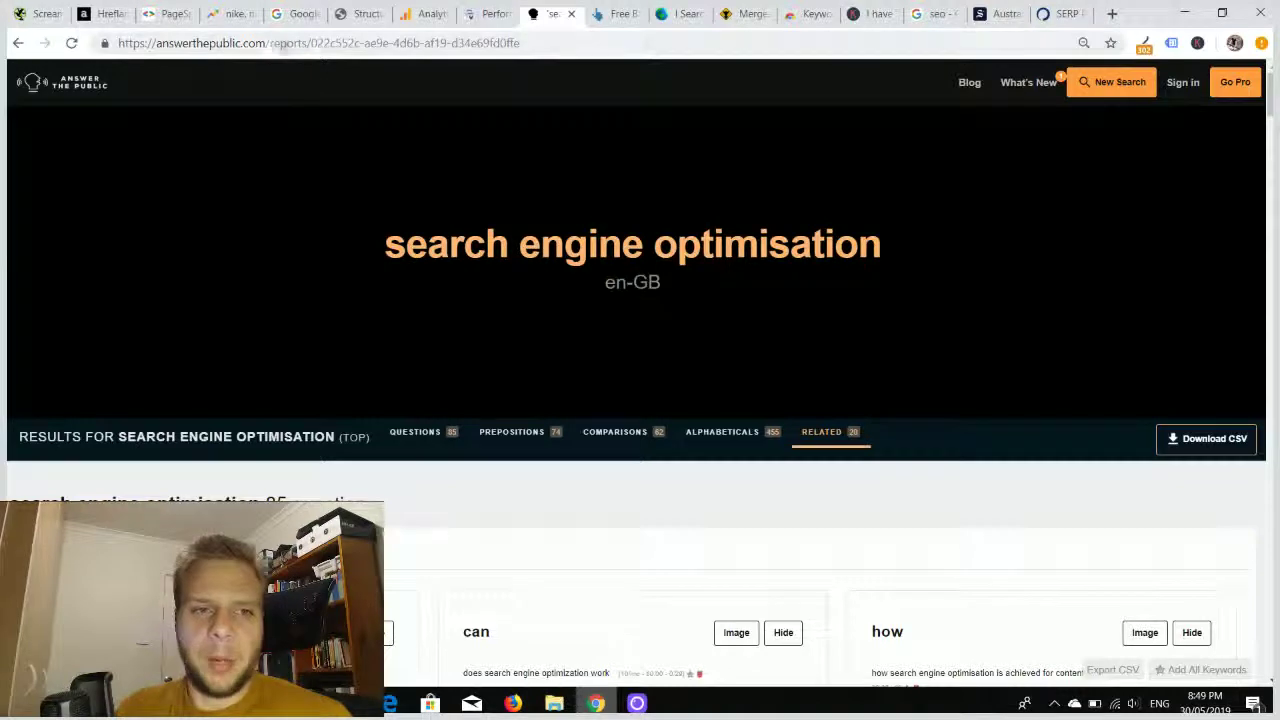
# Step: Return to the AnswerThePublic home page and generate the questions report for the keyword search engine optimisation
pyautogui.moveTo(271, 43); pyautogui.dragTo(623, 94)
pyautogui.press('BackSpace')
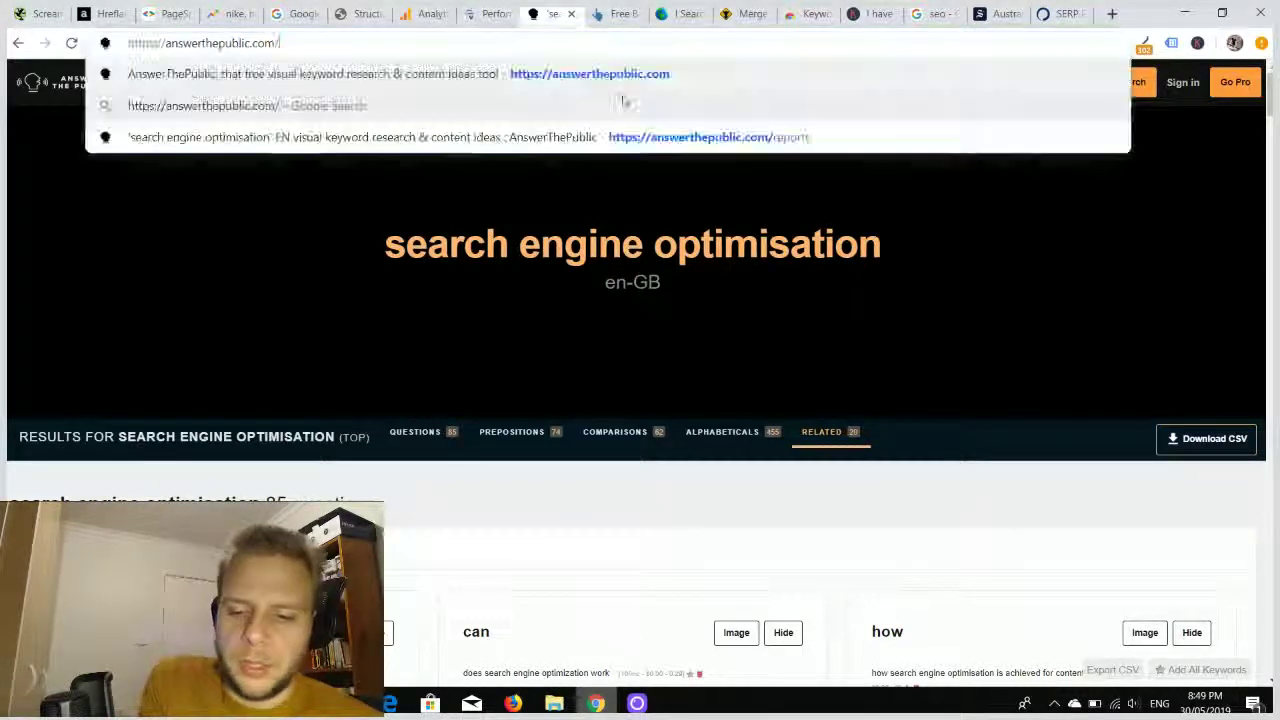
pyautogui.press('Return')
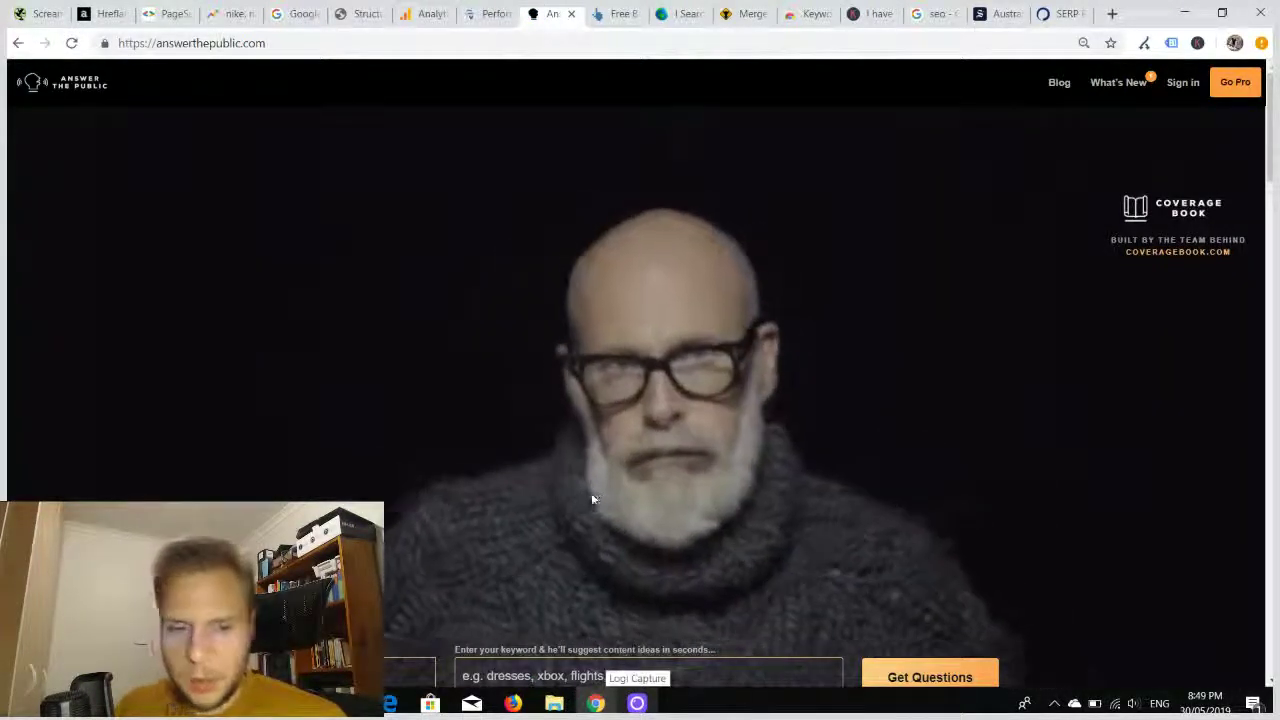
pyautogui.scroll(-1, 470, 517)
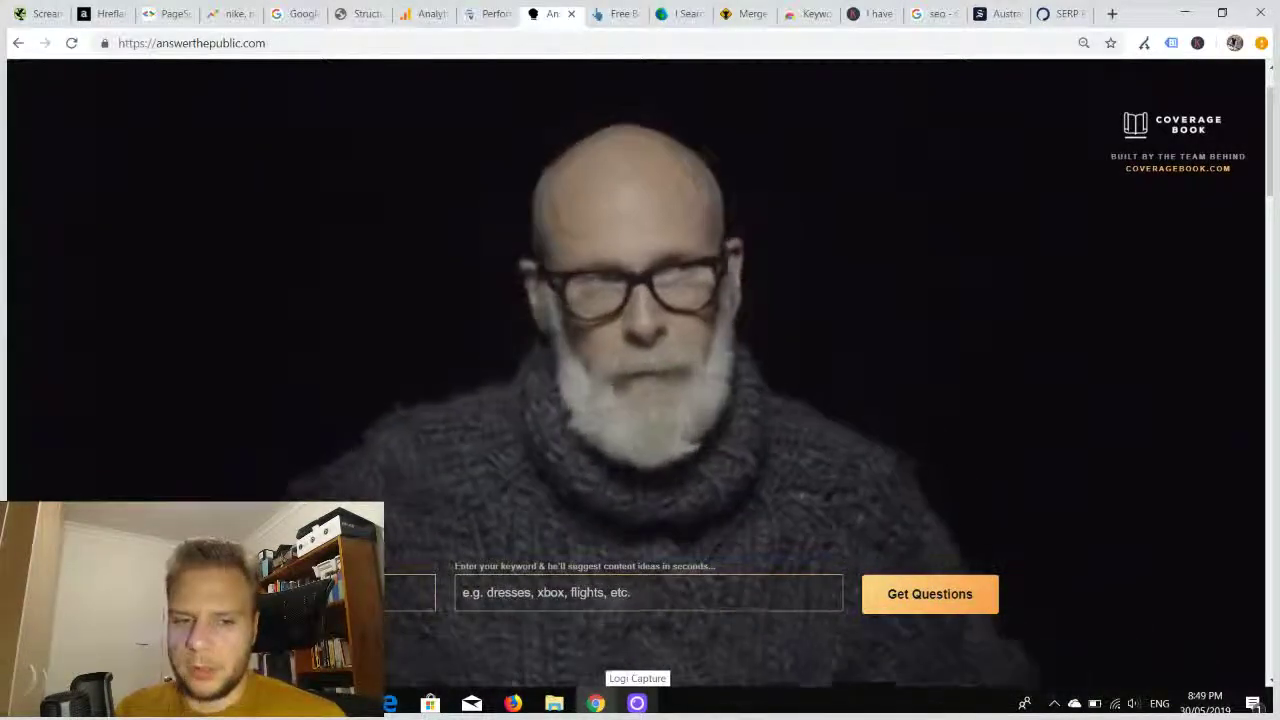
pyautogui.click(590, 594)
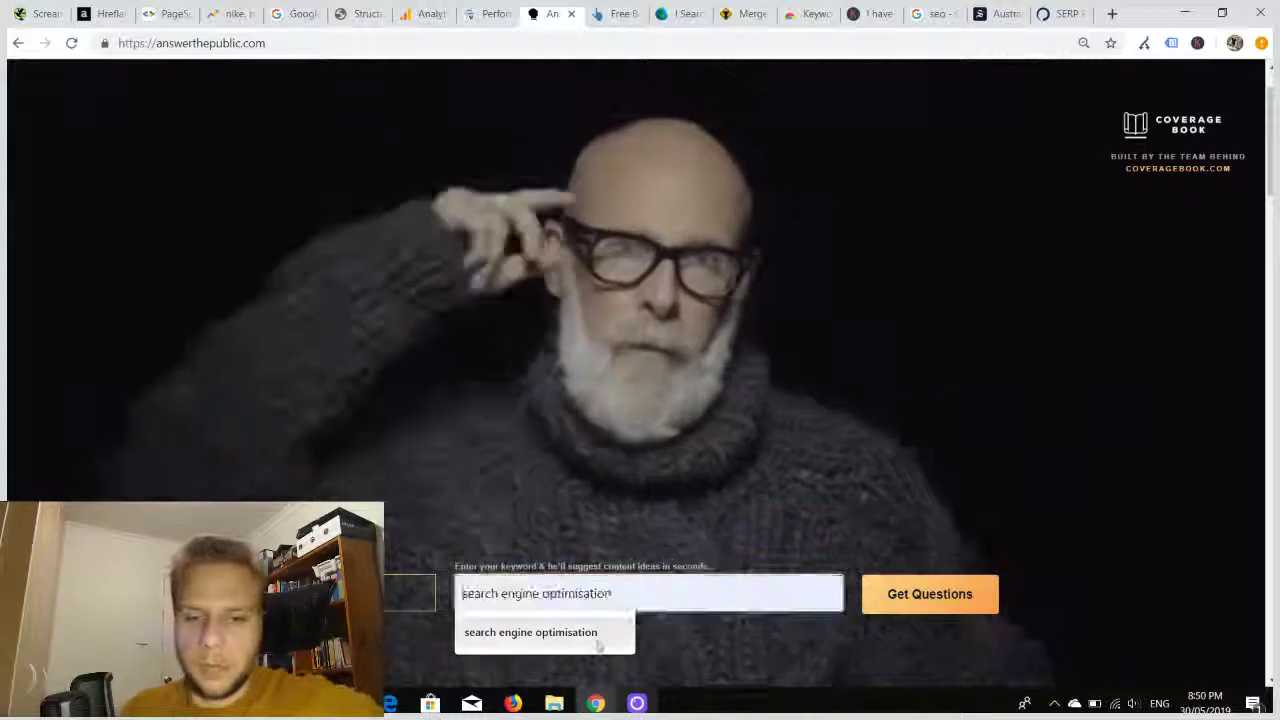
pyautogui.click(597, 640)
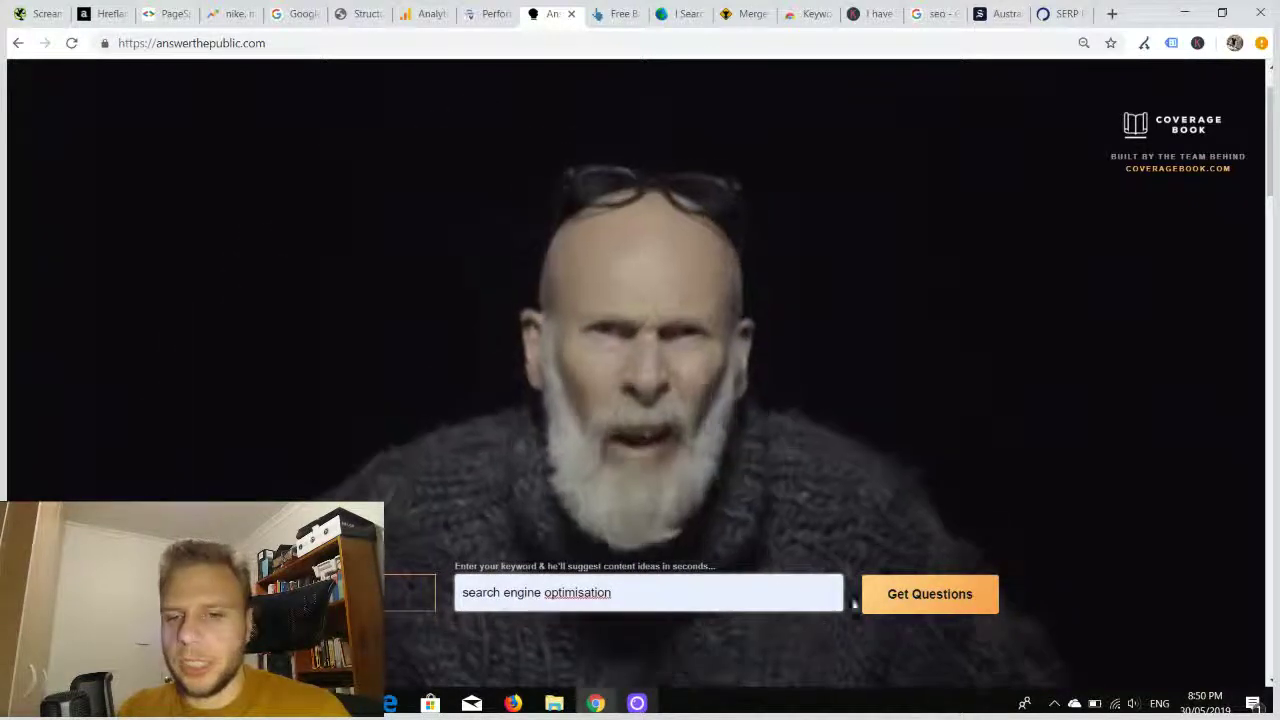
pyautogui.click(918, 600)
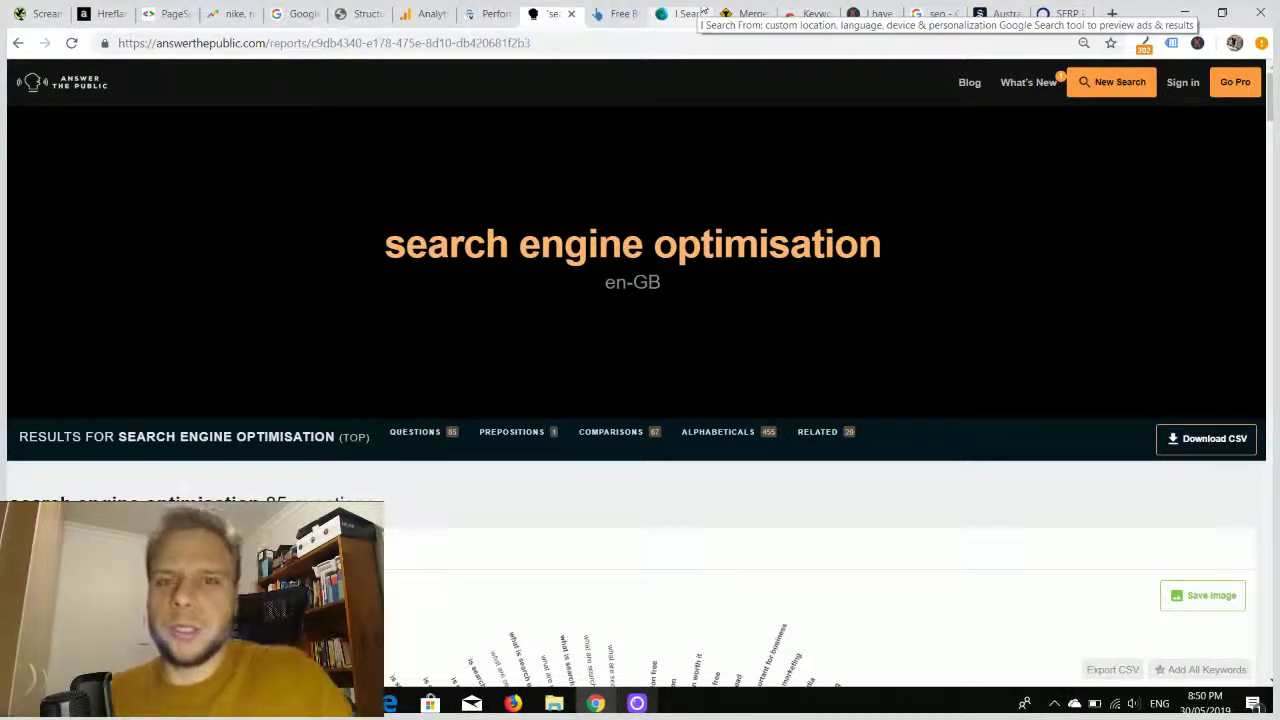
# Step: Examine the questions visualisation wheel for search engine optimisation, and show the questions as data lists
pyautogui.scroll(-1, 600, 170)
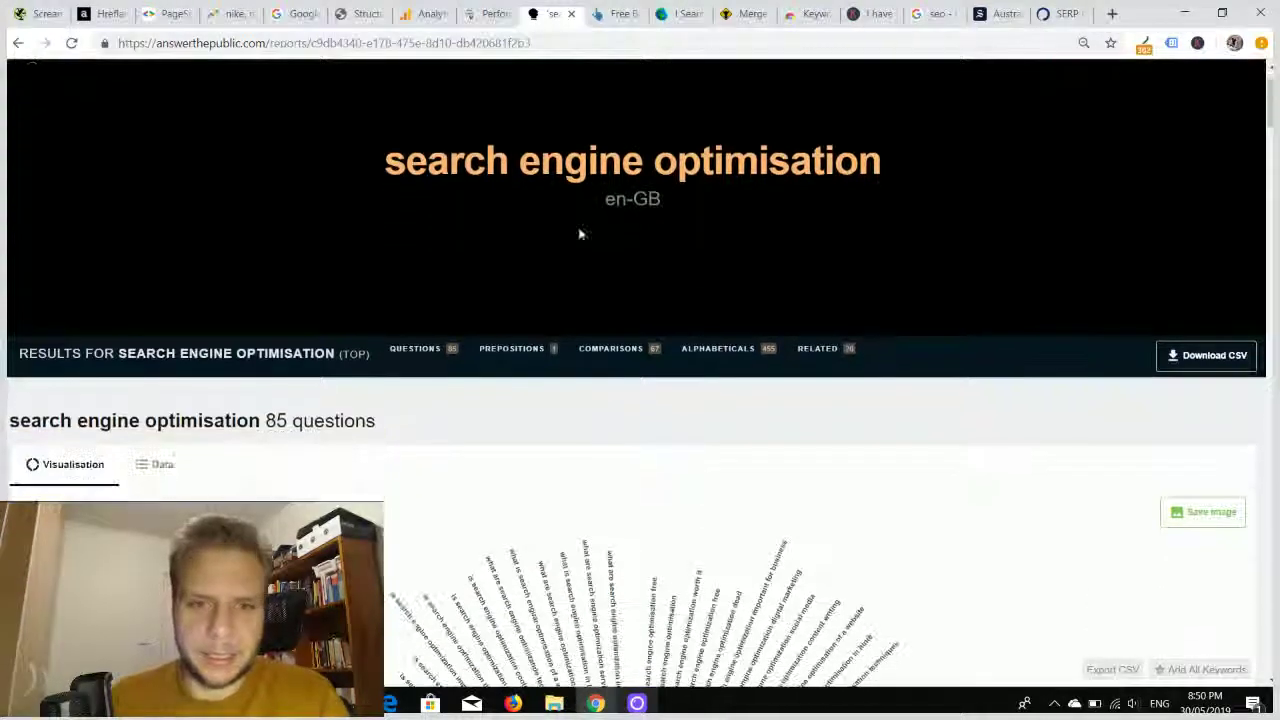
pyautogui.scroll(-1, 375, 437)
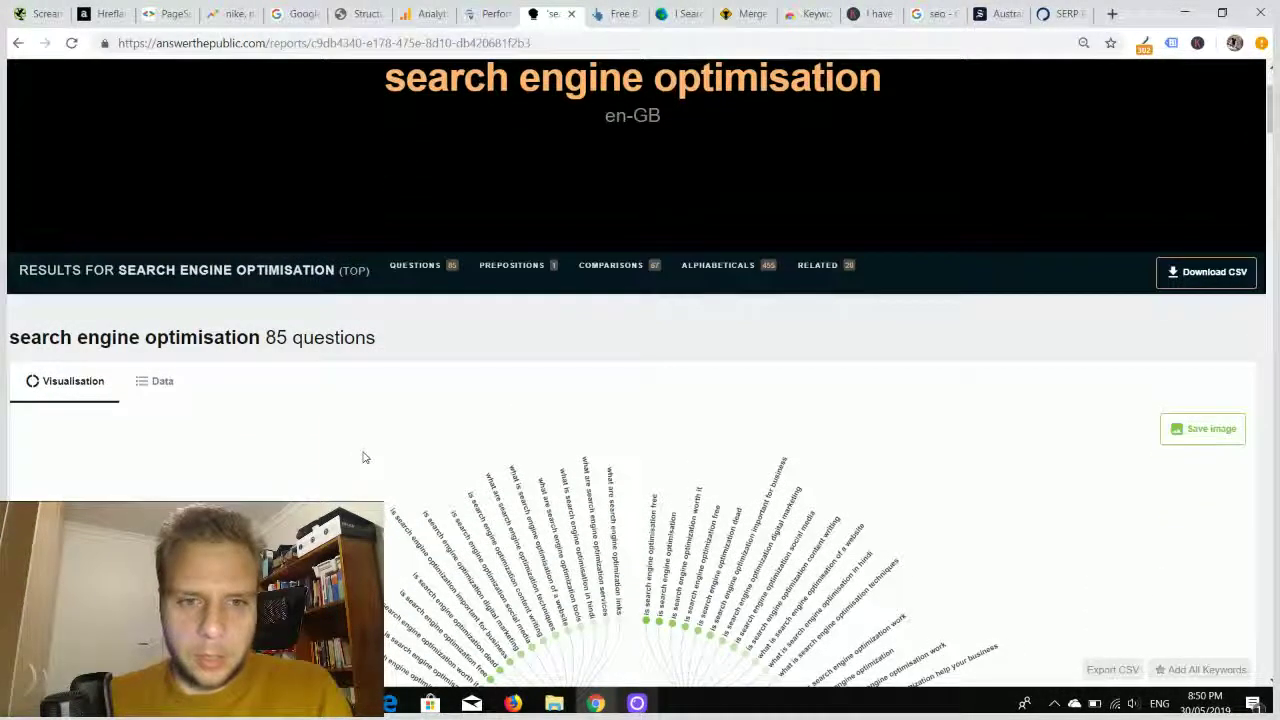
pyautogui.moveTo(603, 116); pyautogui.dragTo(664, 120)
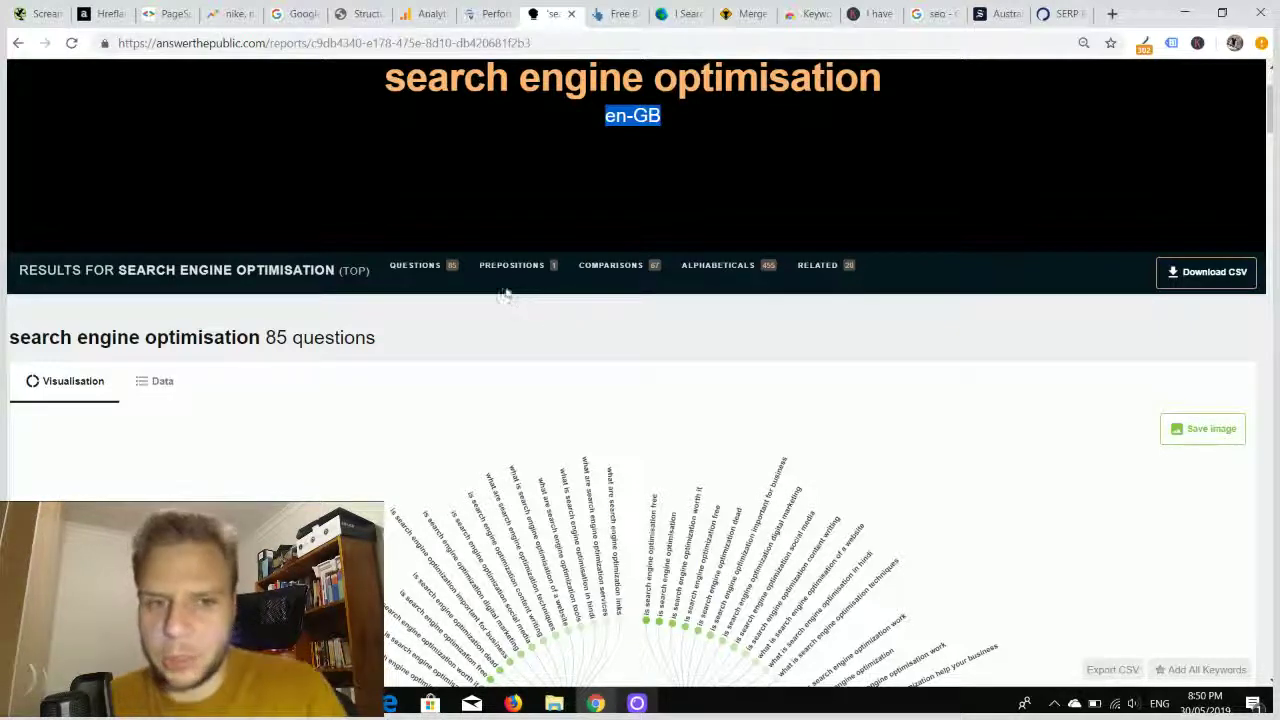
pyautogui.scroll(-2, 314, 400)
pyautogui.scroll(-2, 440, 500)
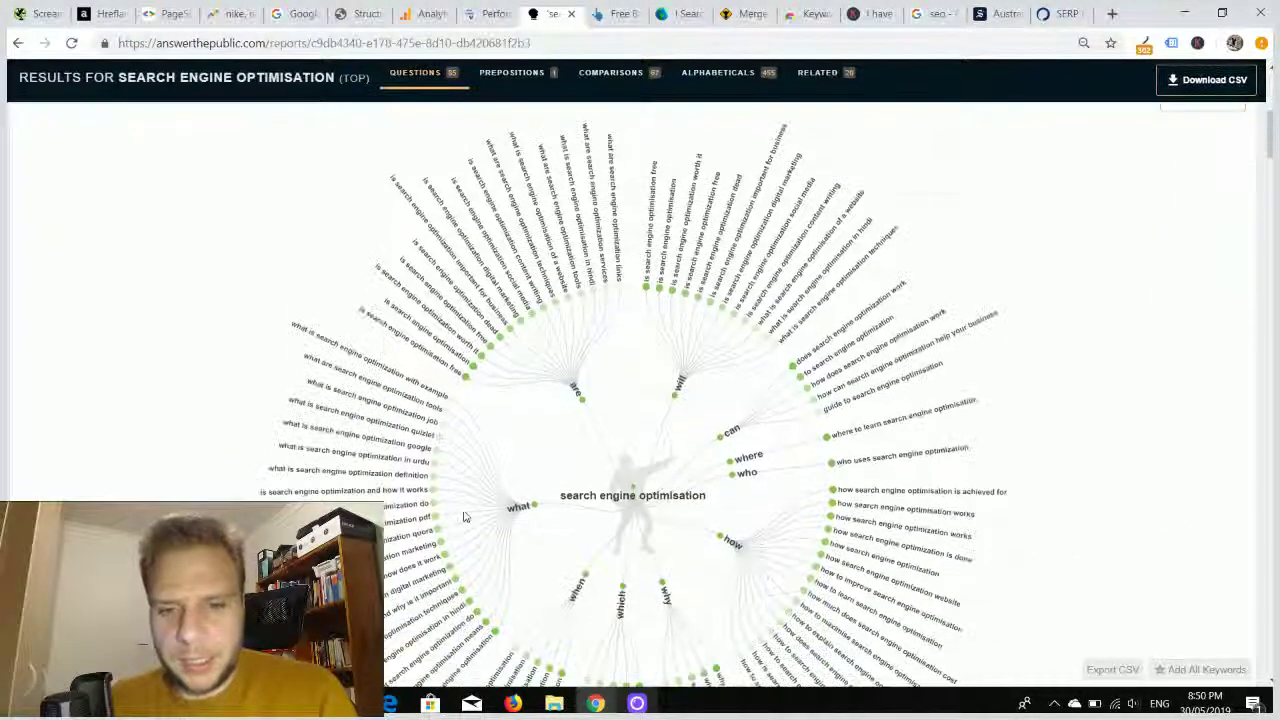
pyautogui.scroll(-1, 466, 518)
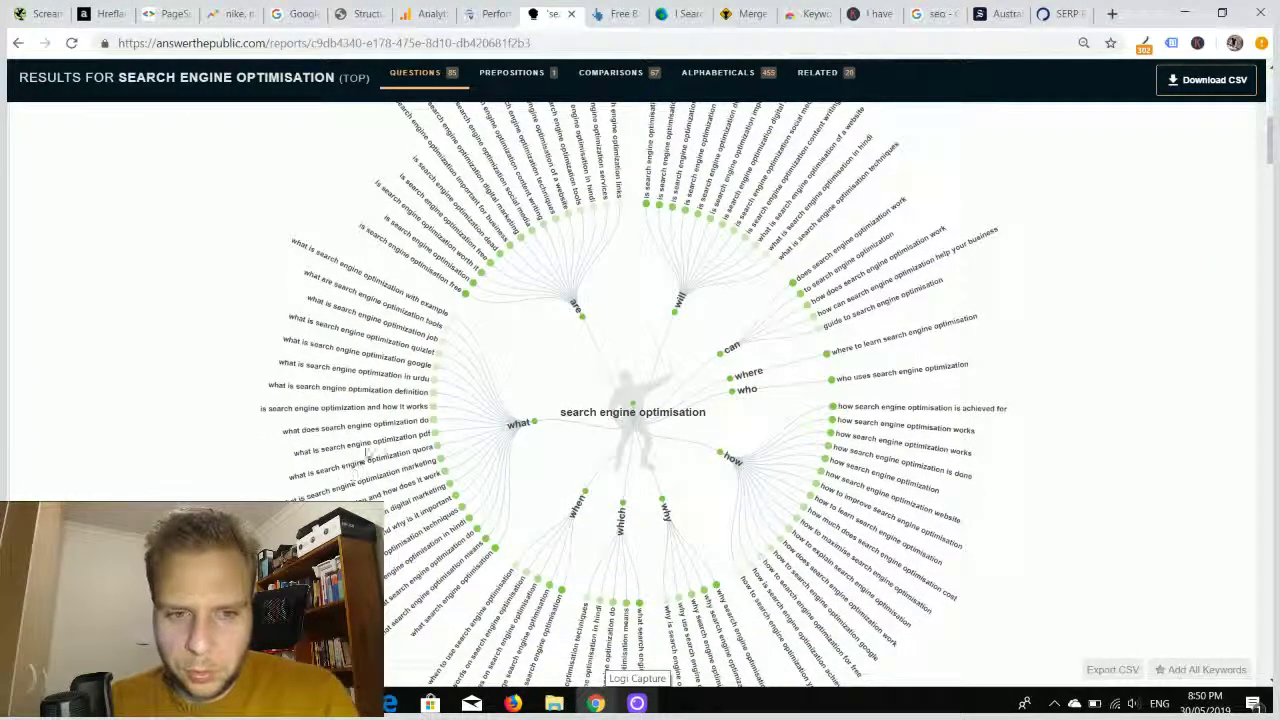
pyautogui.scroll(2, 378, 453)
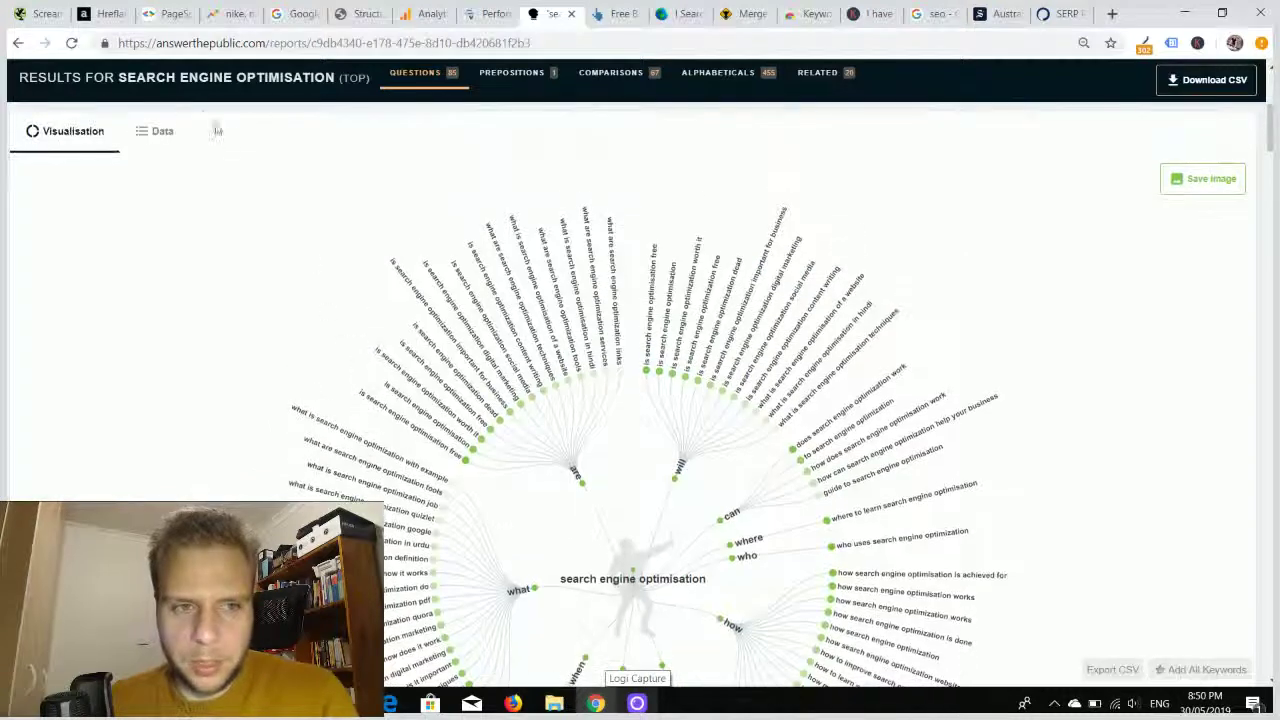
pyautogui.click(160, 137)
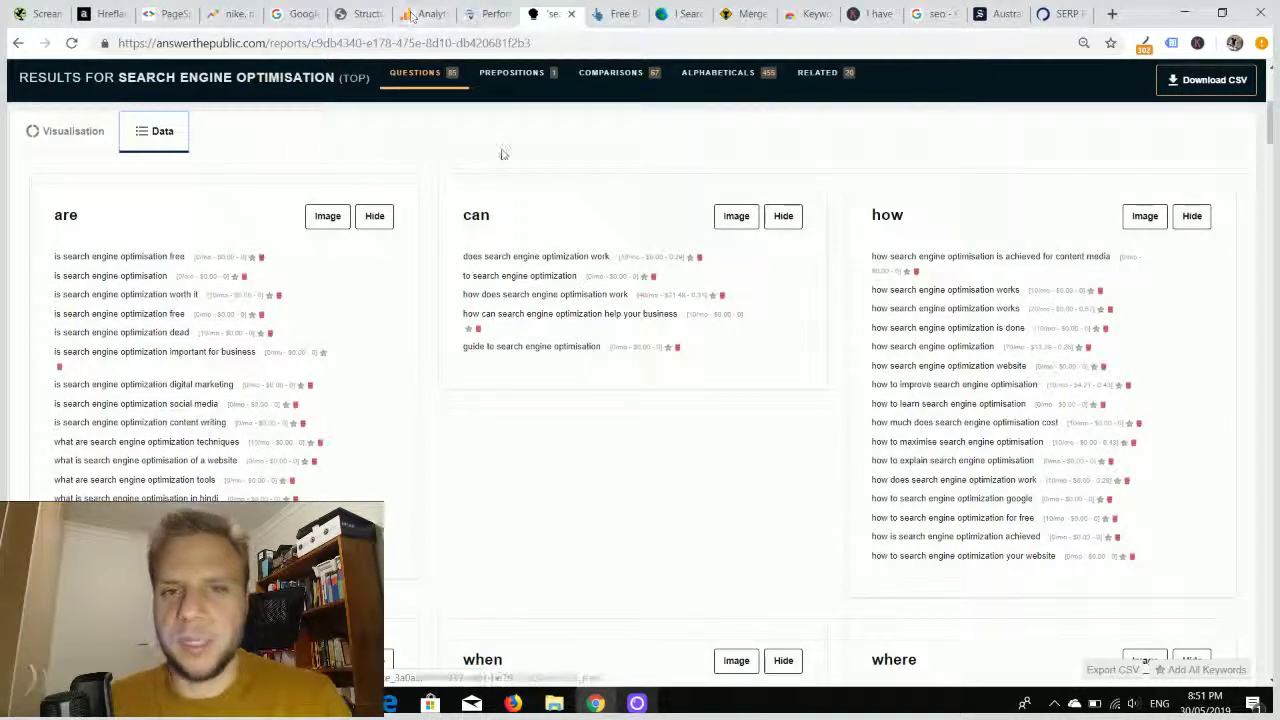
# Step: Switch to the Ahrefs backlink checker and examine the backlinks, dofollow share and referring domains figures for smh.com.au
pyautogui.click(624, 14)
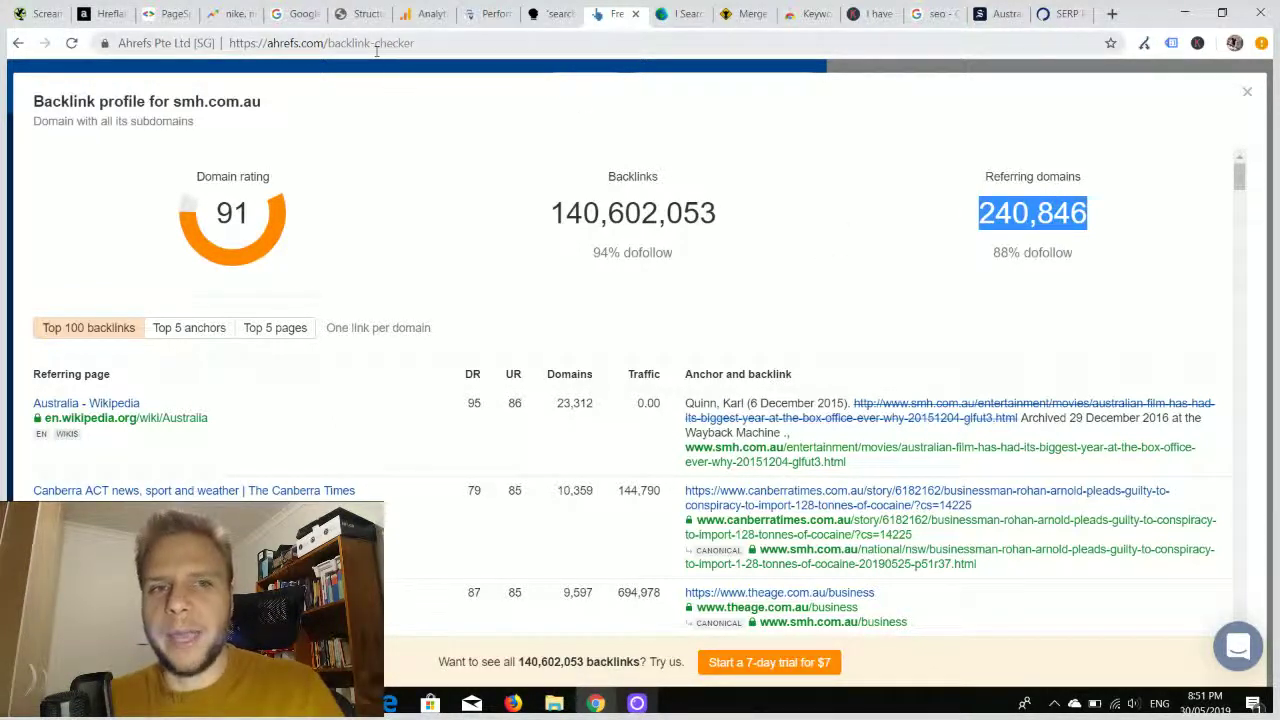
pyautogui.moveTo(414, 43); pyautogui.dragTo(228, 40)
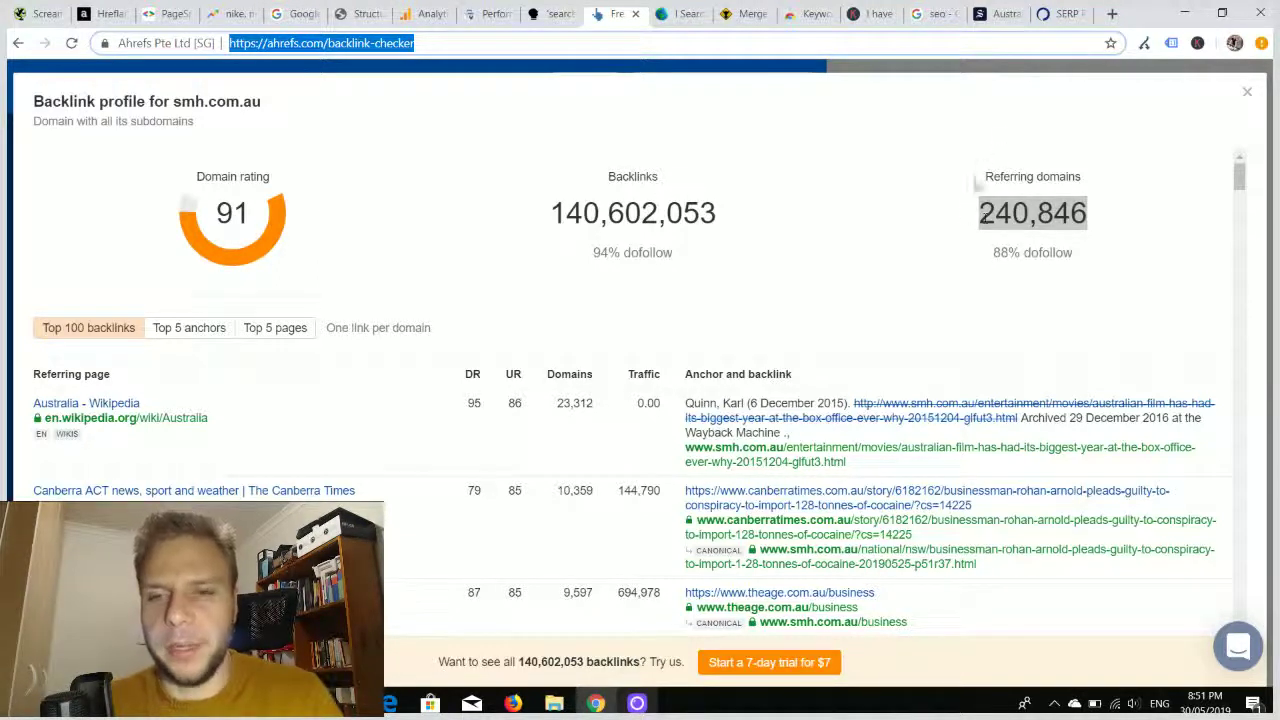
pyautogui.click(963, 226)
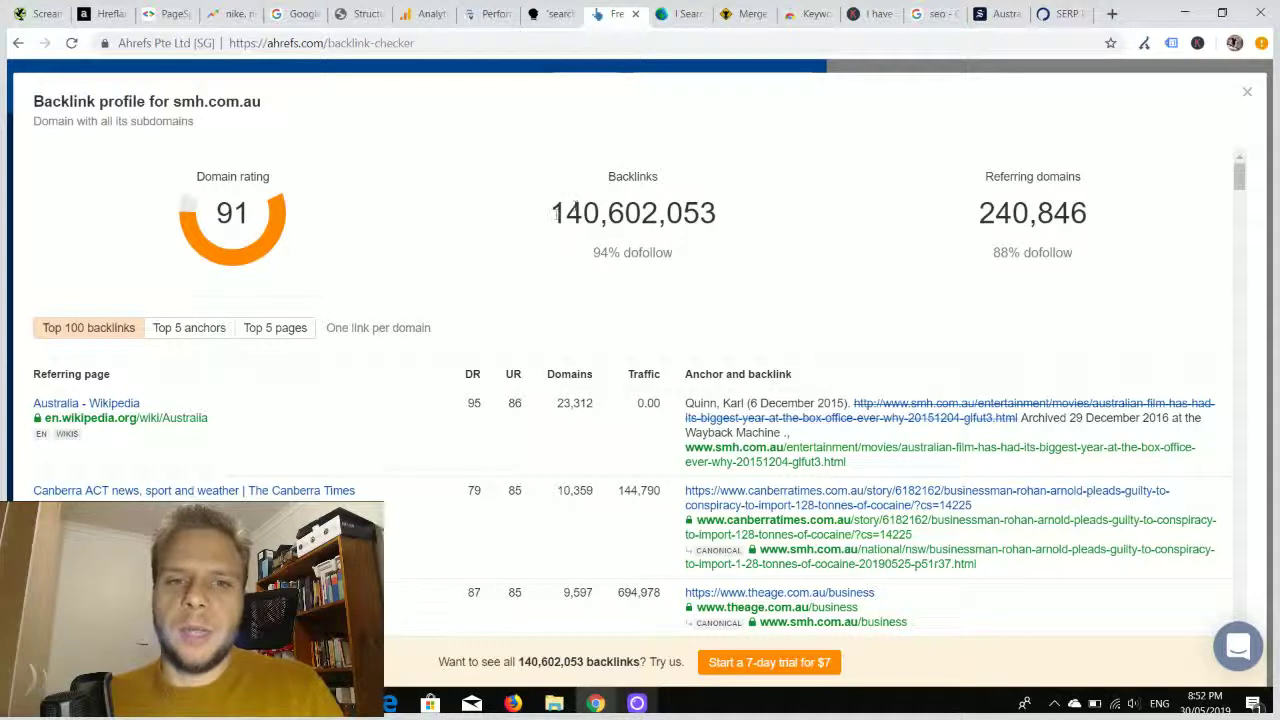
pyautogui.moveTo(553, 213); pyautogui.dragTo(729, 220)
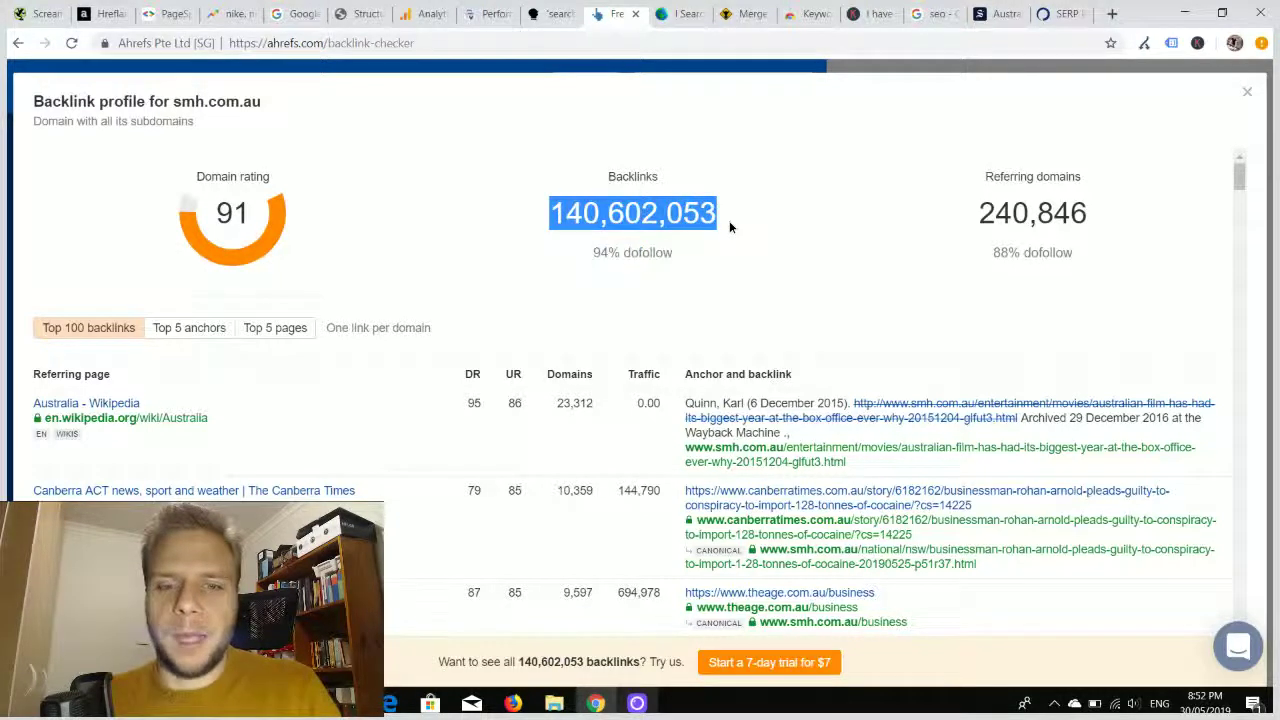
pyautogui.click(597, 252)
pyautogui.moveTo(594, 252); pyautogui.dragTo(659, 260)
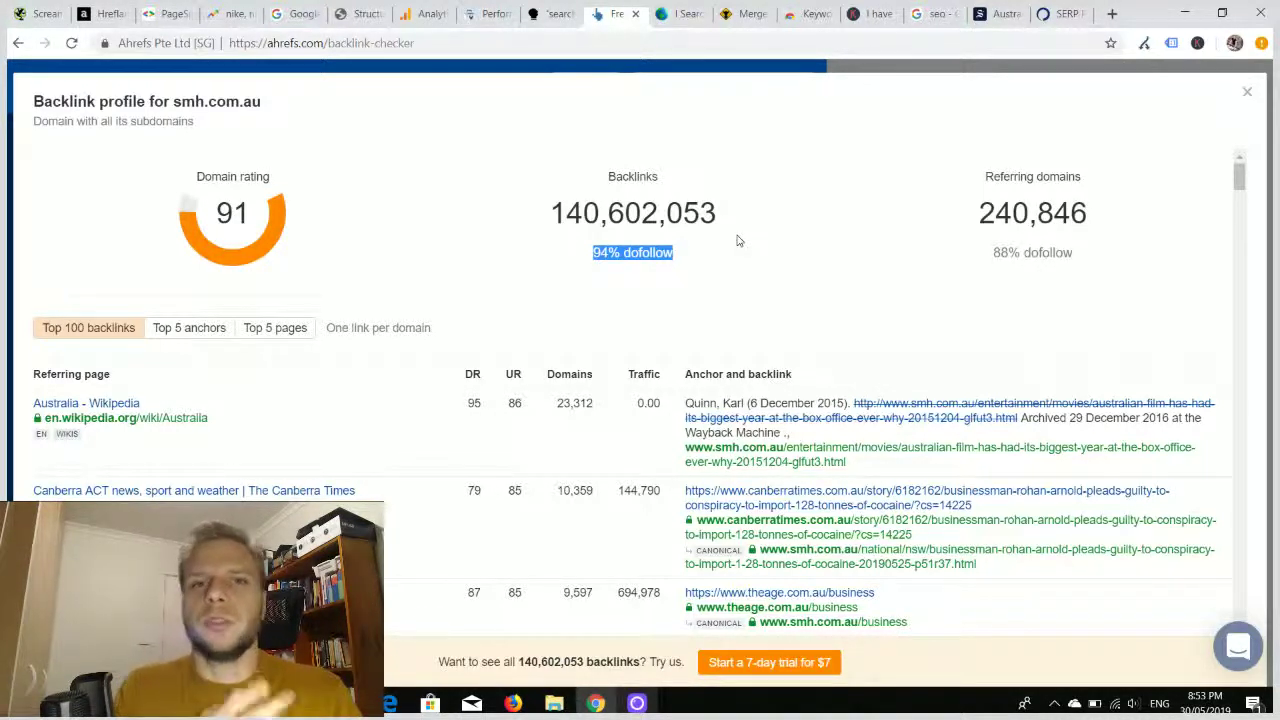
pyautogui.moveTo(594, 252); pyautogui.dragTo(675, 253)
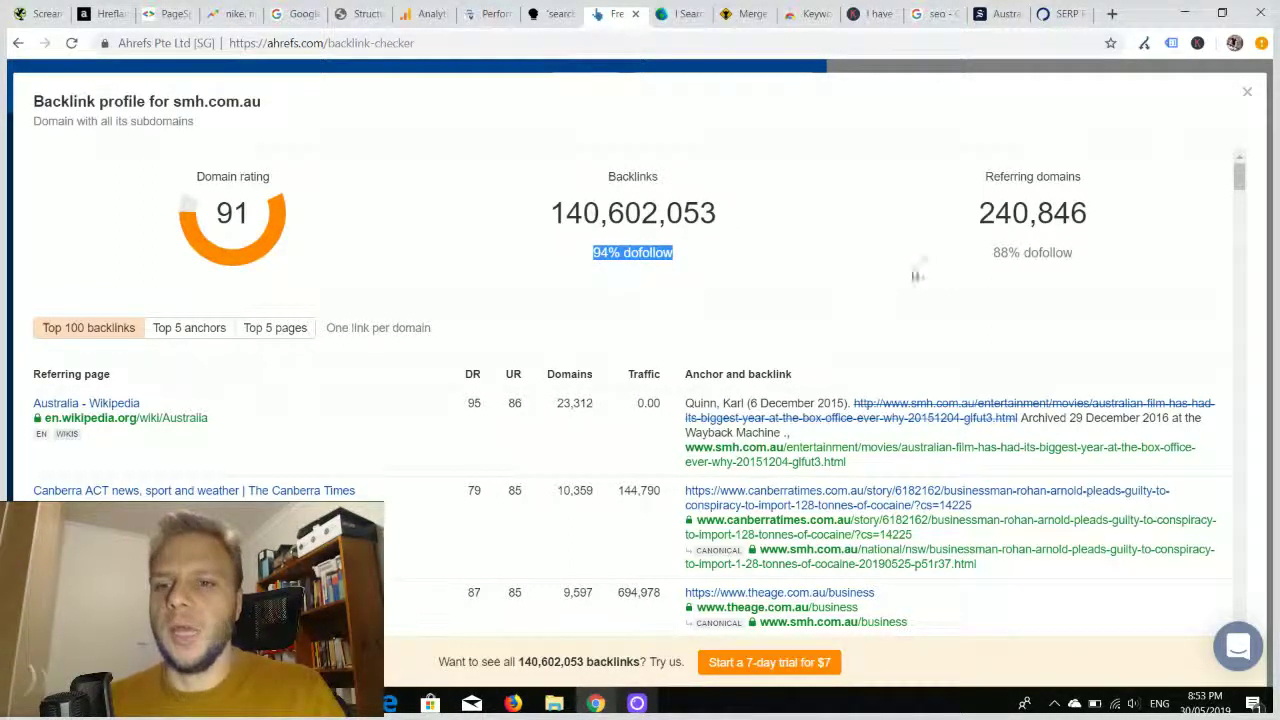
pyautogui.moveTo(971, 225); pyautogui.dragTo(1133, 213)
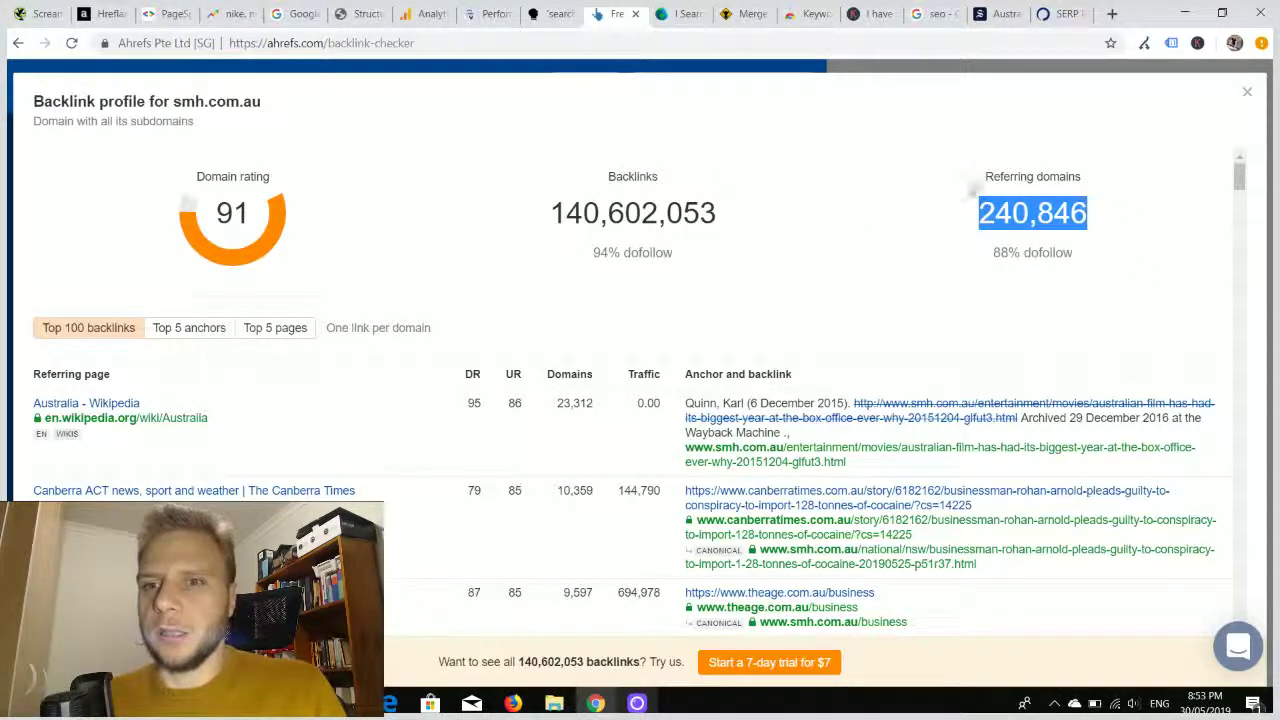
pyautogui.click(968, 218)
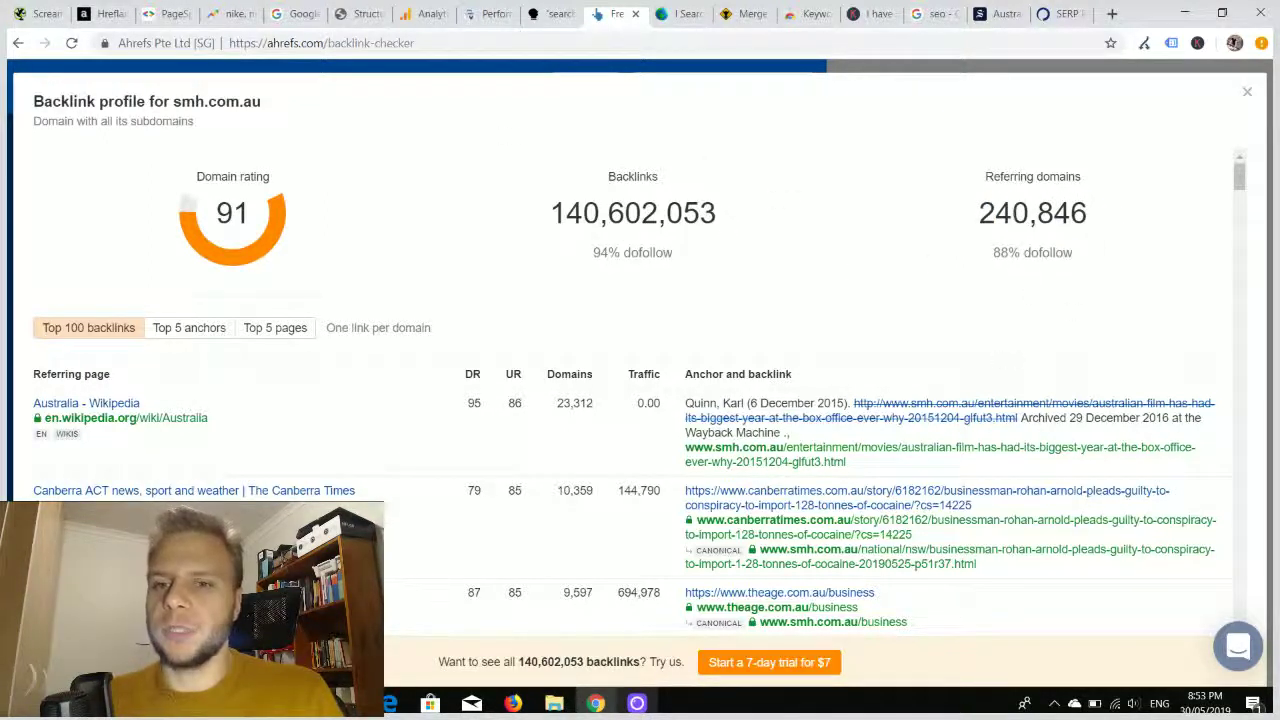
pyautogui.moveTo(1095, 213); pyautogui.dragTo(969, 208)
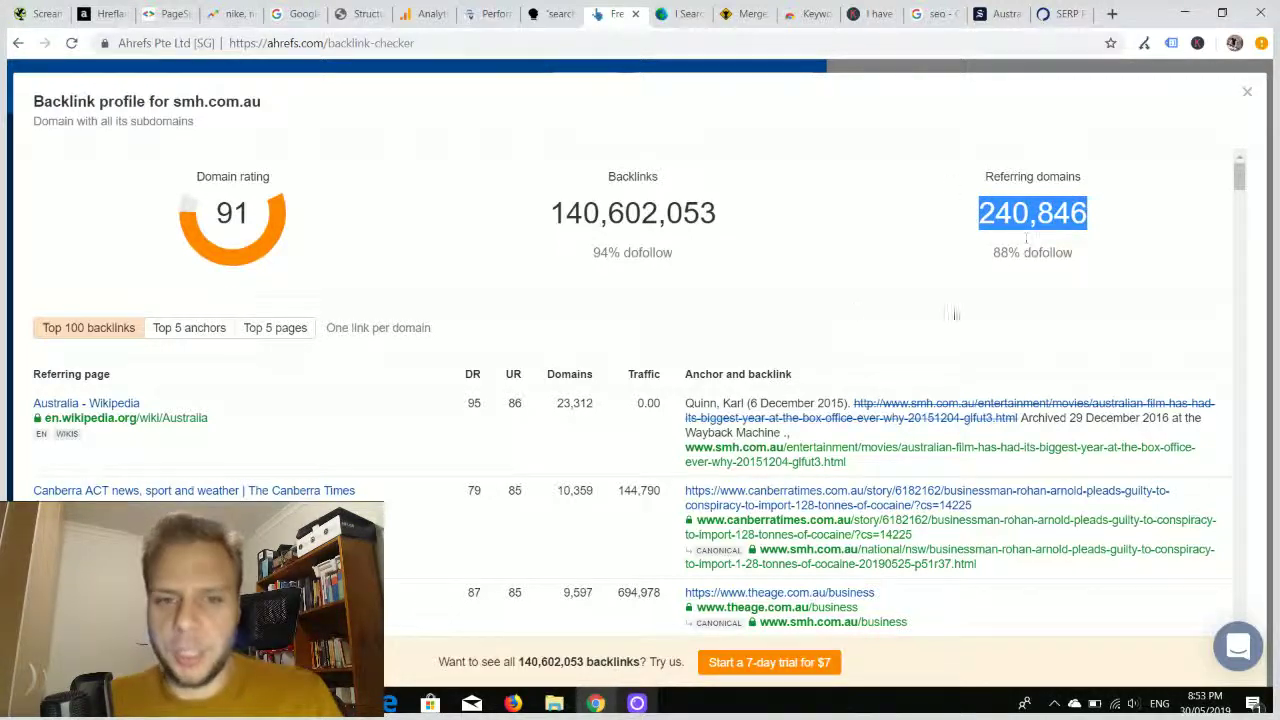
pyautogui.moveTo(722, 214); pyautogui.dragTo(545, 212)
# Step: Look through the top 100 backlinks list for smh.com.au and return to the total backlinks figure
pyautogui.scroll(-1, 485, 249)
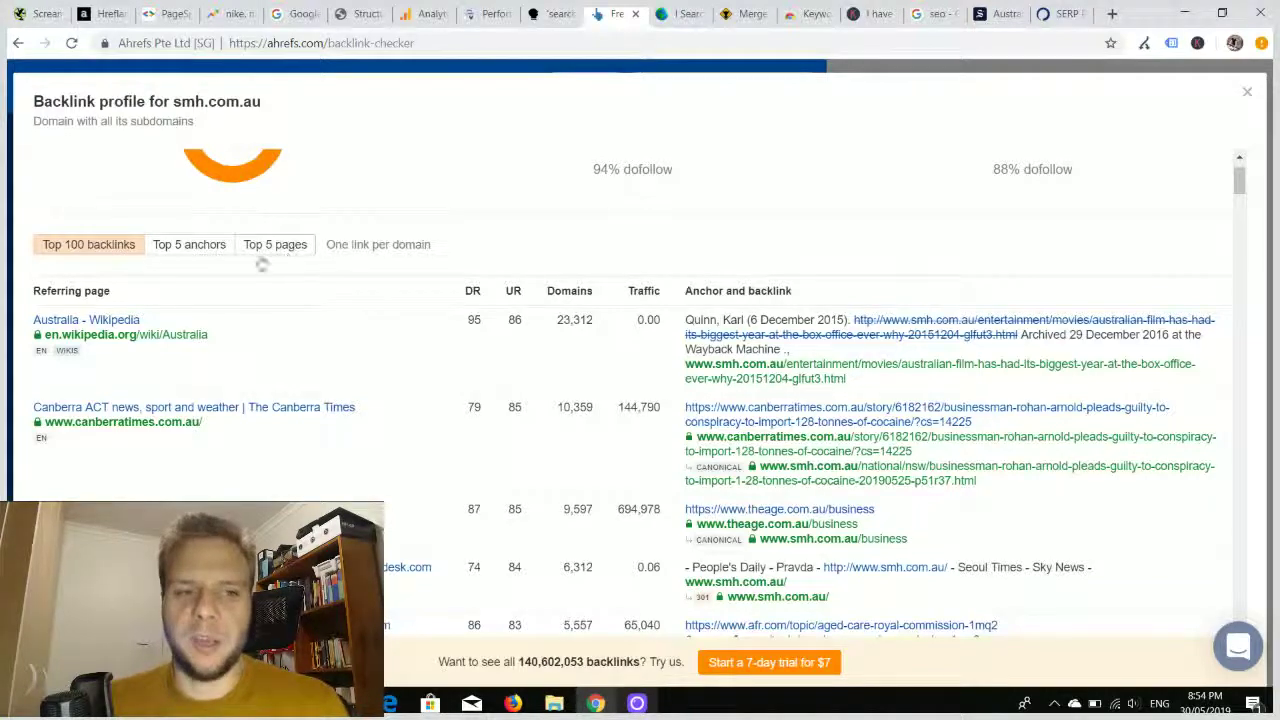
pyautogui.scroll(-1, 338, 360)
pyautogui.scroll(-5, 338, 360)
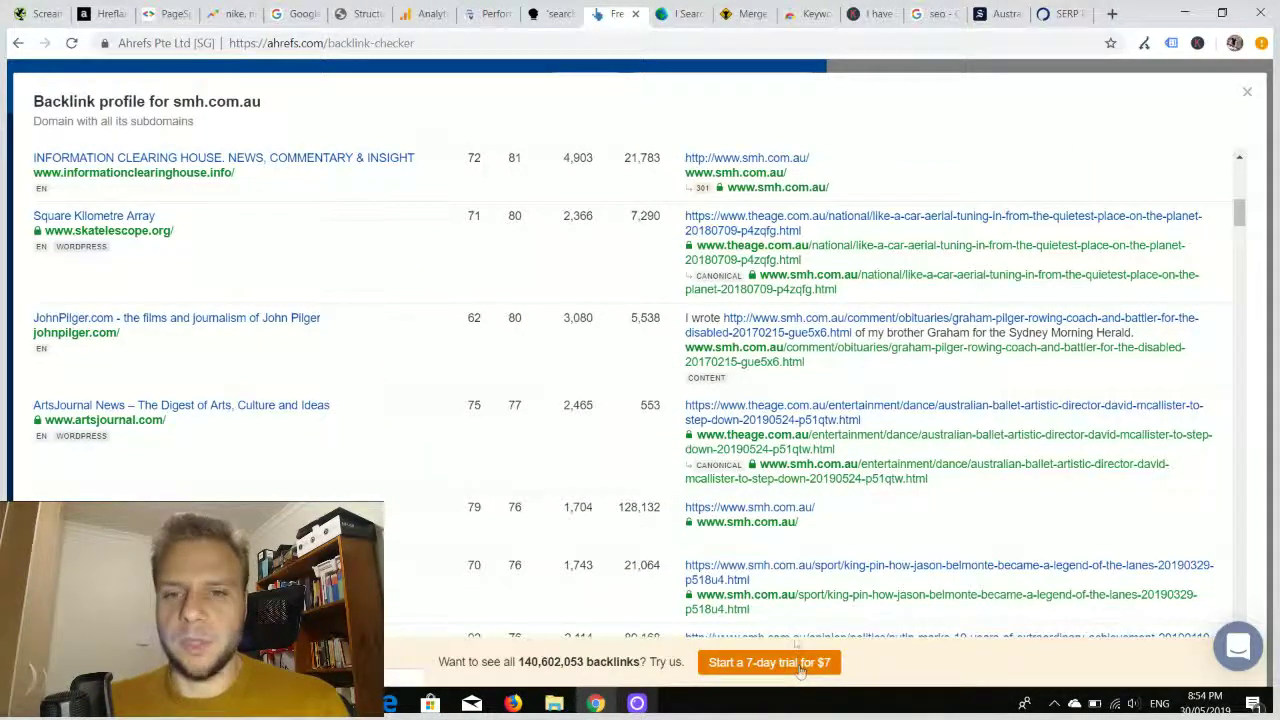
pyautogui.scroll(3, 733, 362)
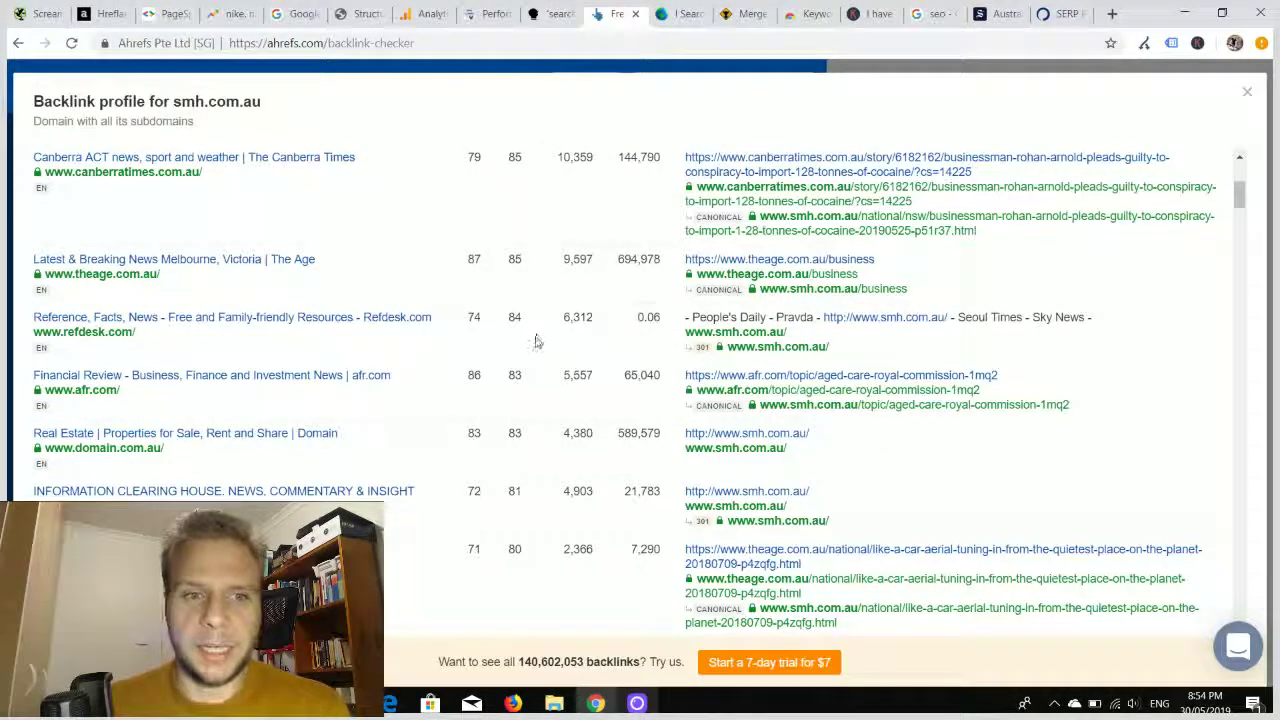
pyautogui.scroll(3, 537, 340)
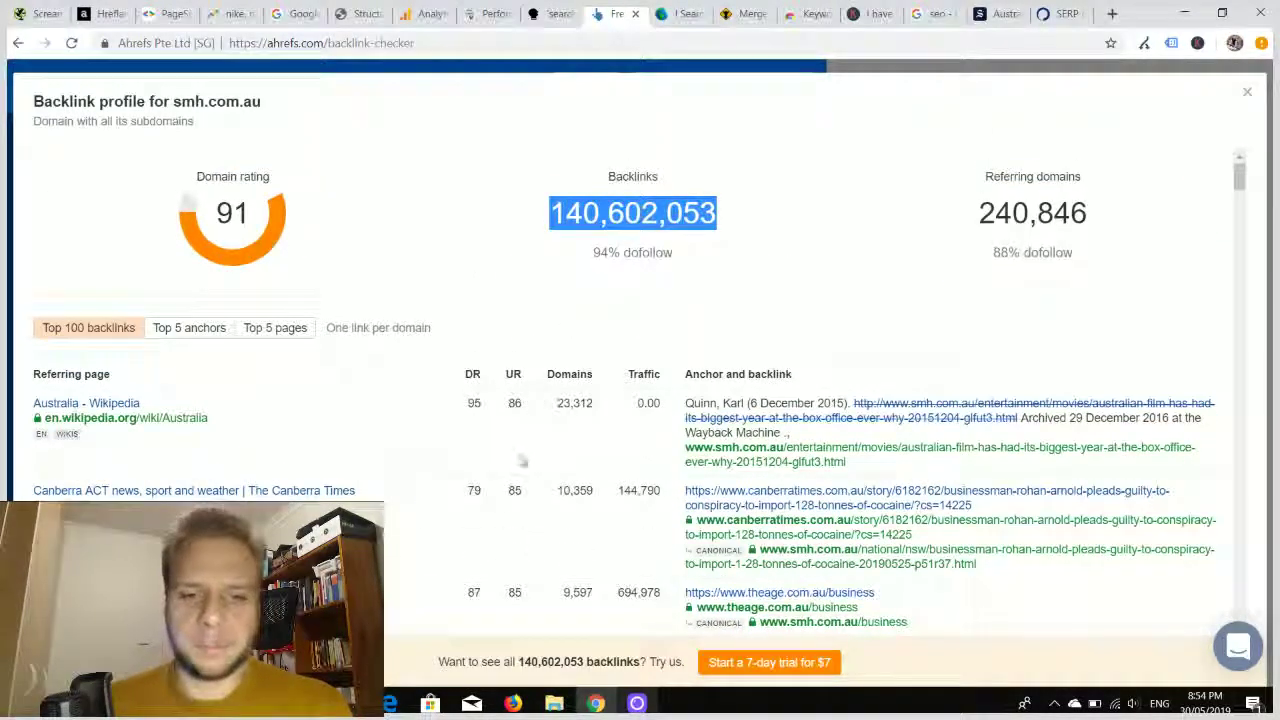
pyautogui.scroll(-3, 523, 457)
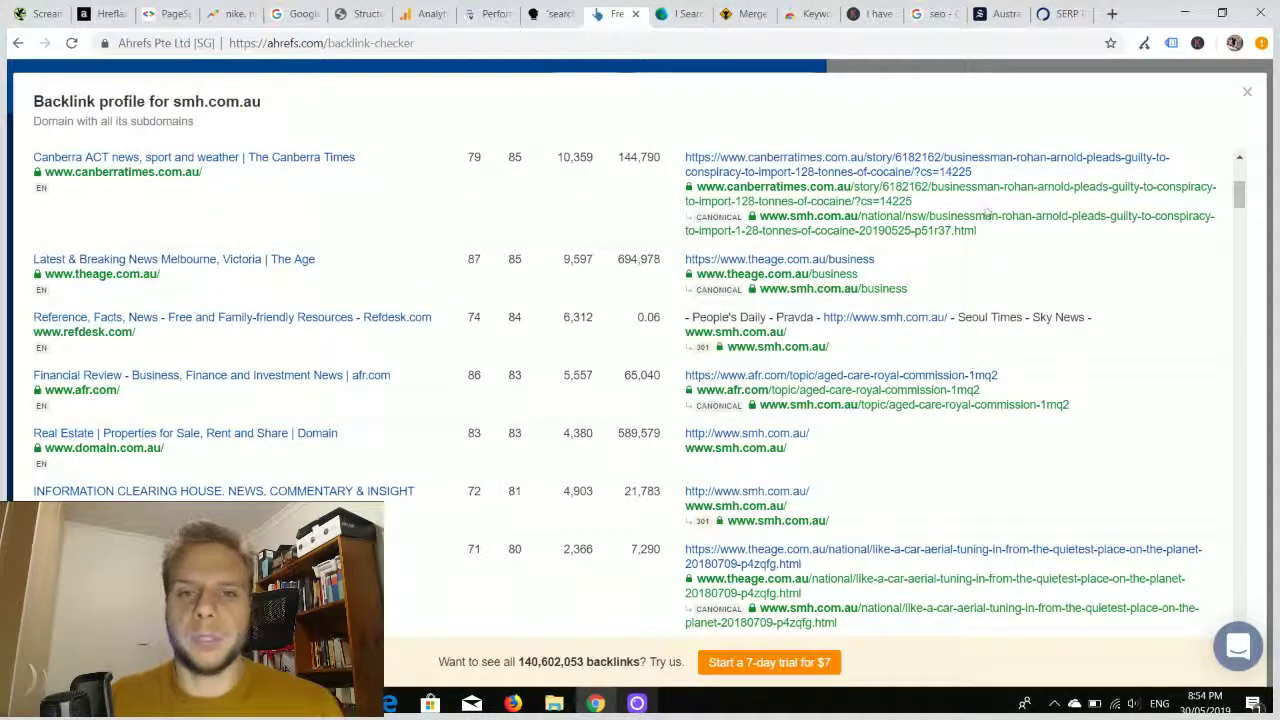
pyautogui.scroll(3, 643, 214)
pyautogui.doubleClick(645, 215)
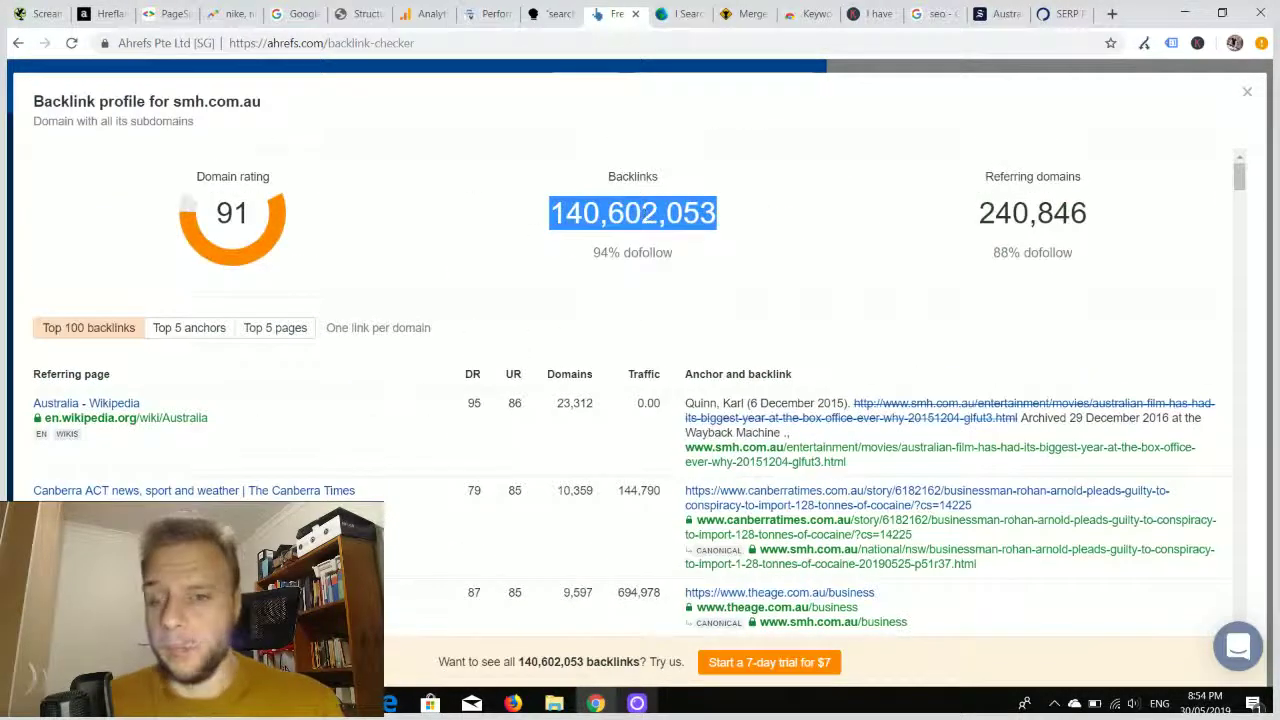
pyautogui.click(814, 118)
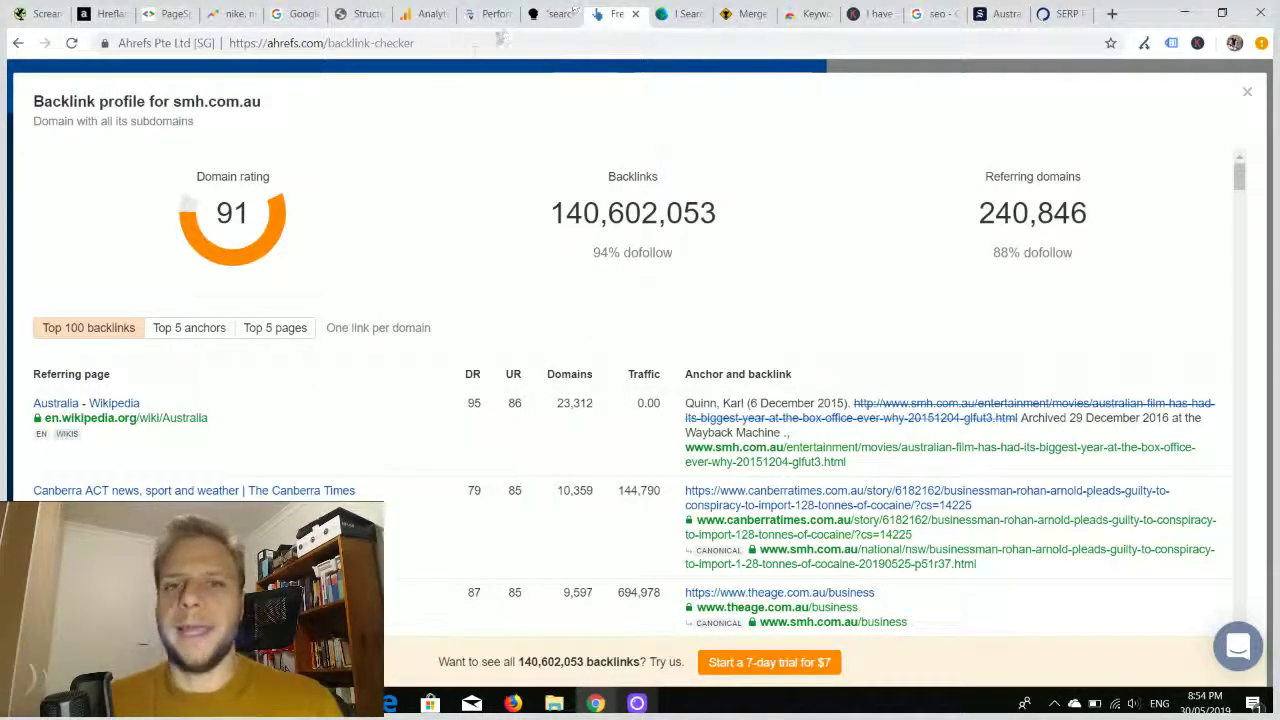
# Step: Switch to I Search From, review the city and Google domain options, and run the search engine optimisation agency search from Montreal, Canada
pyautogui.click(684, 24)
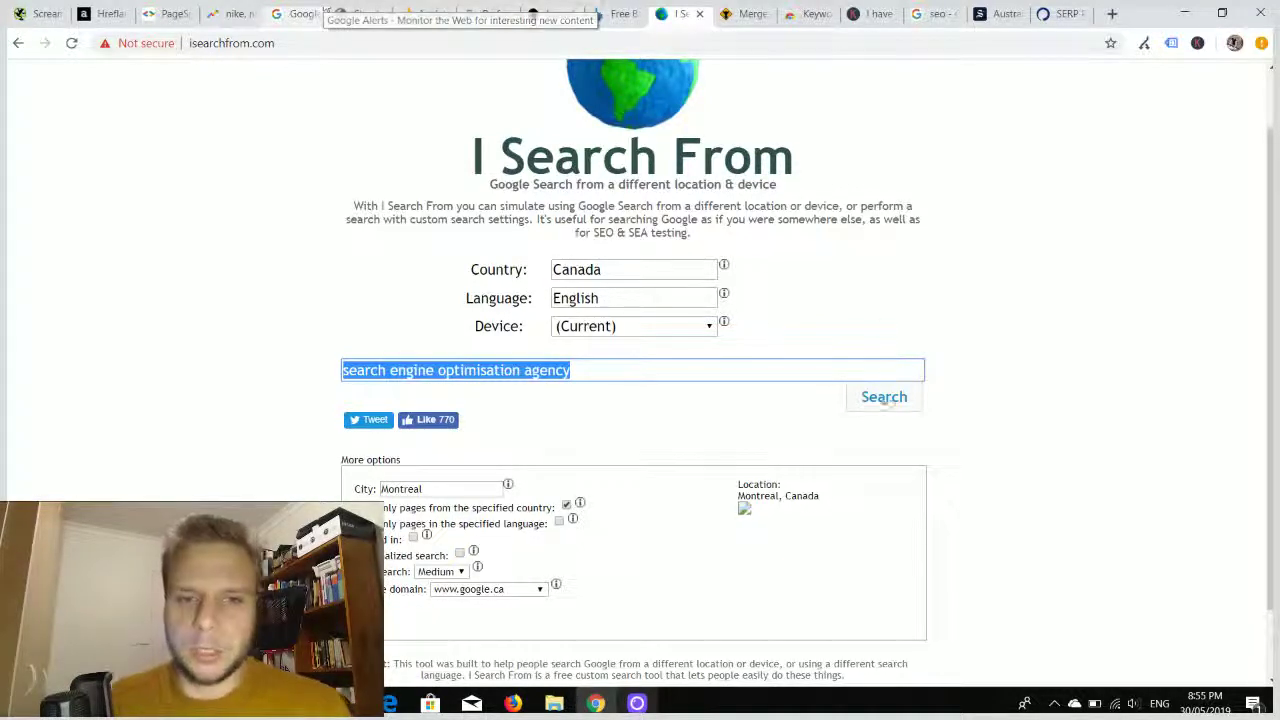
pyautogui.click(836, 296)
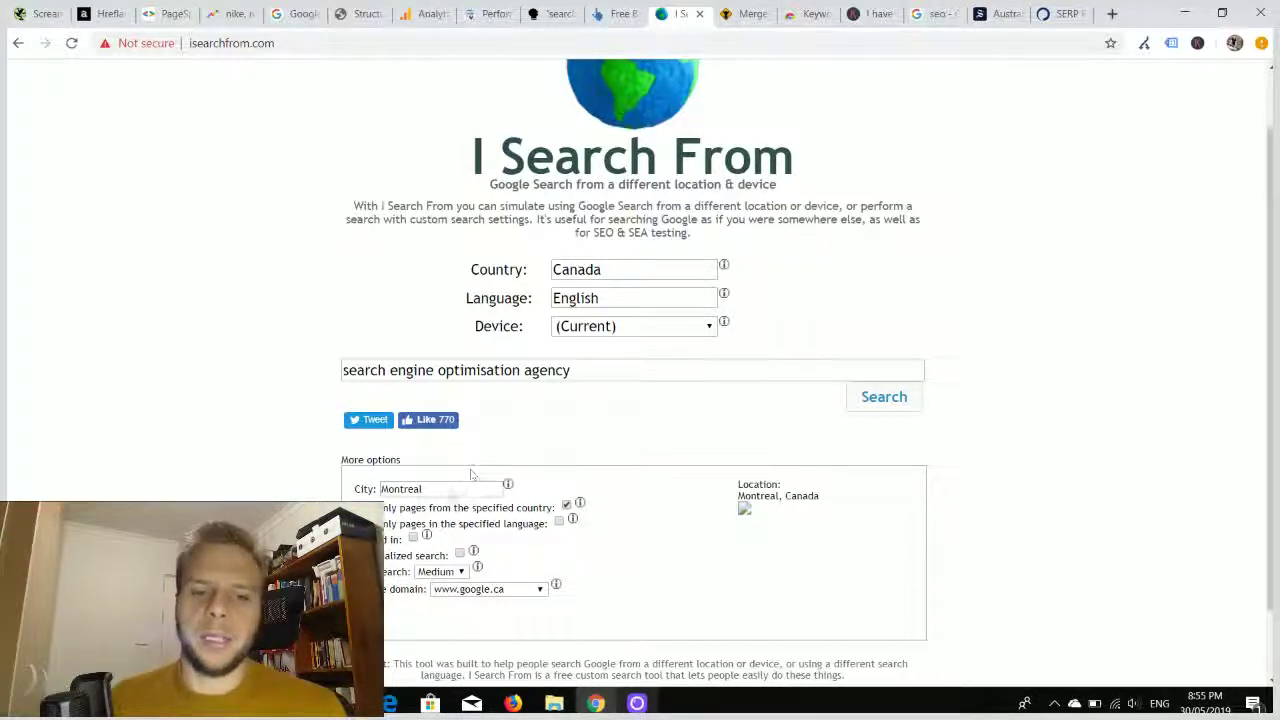
pyautogui.click(446, 492)
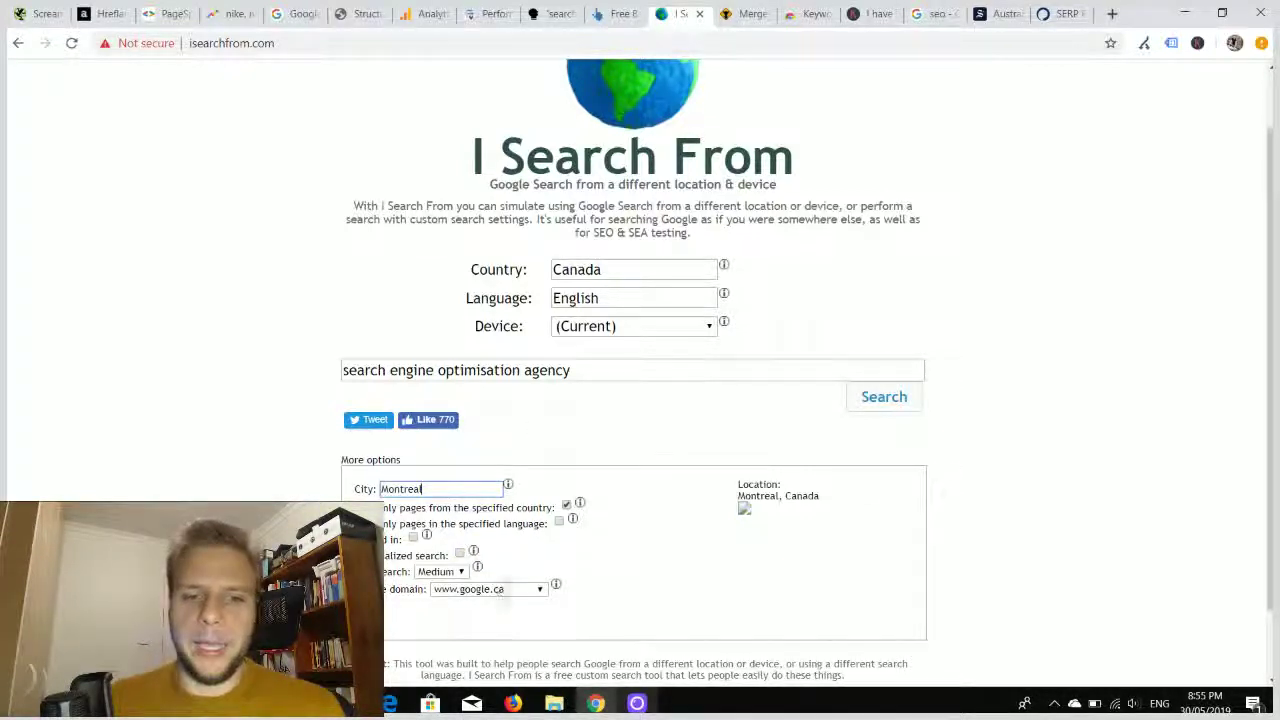
pyautogui.click(514, 590)
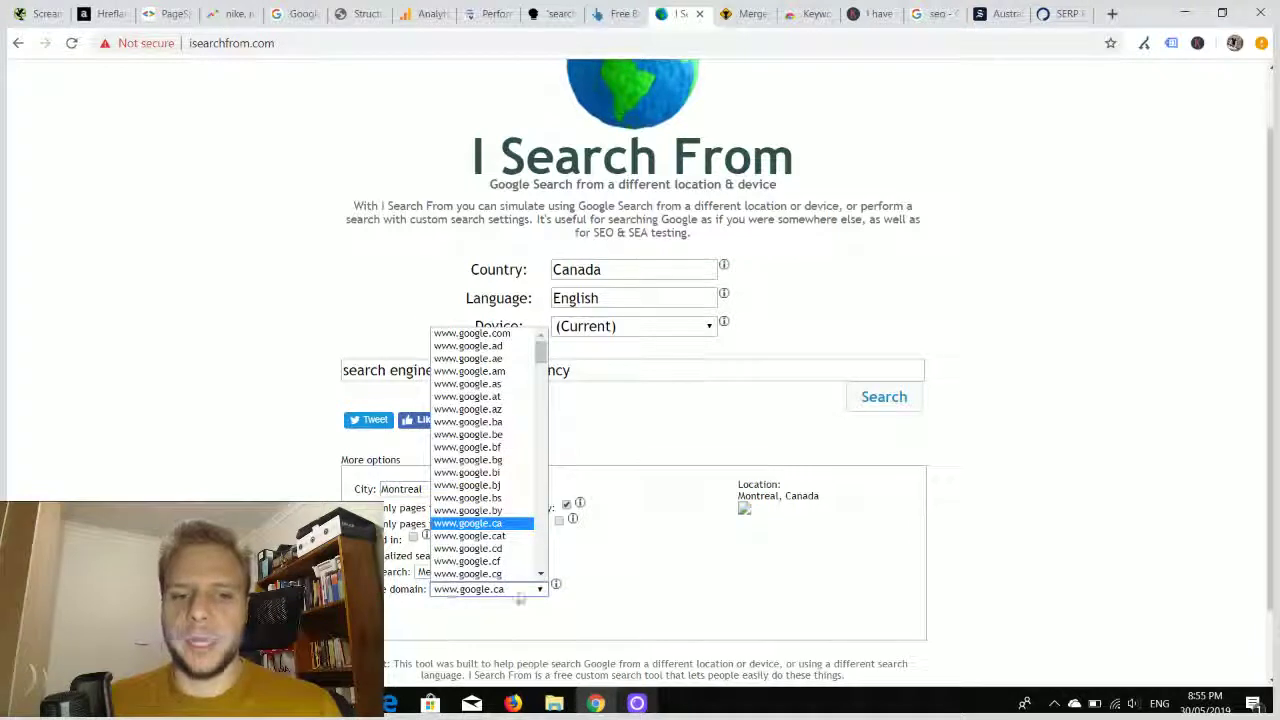
pyautogui.click(659, 617)
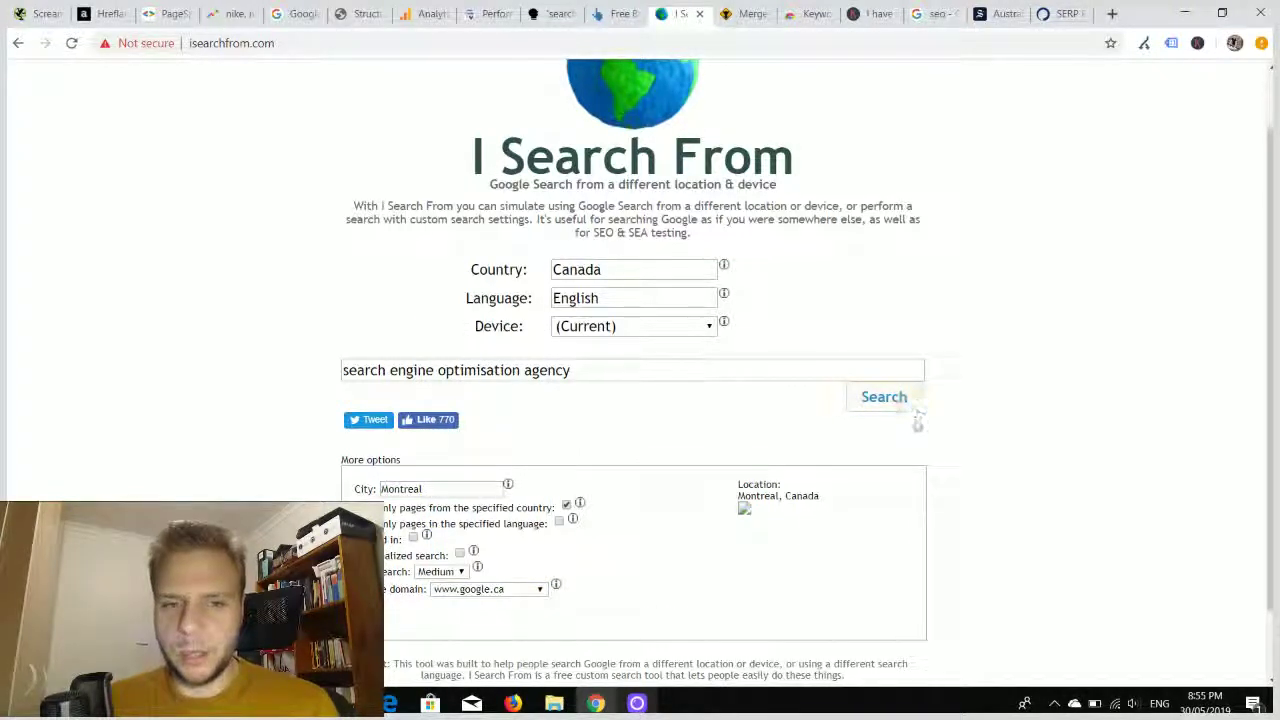
pyautogui.click(884, 398)
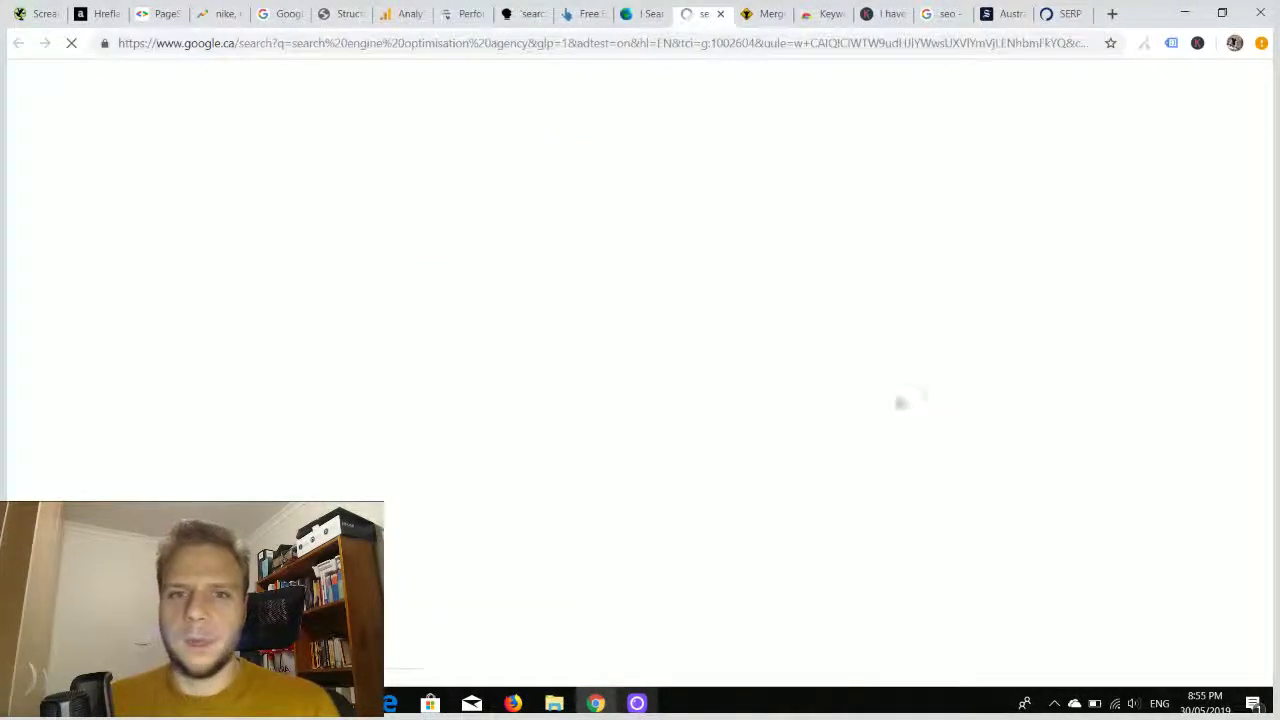
# Step: Look through the Canadian Google results for search engine optimisation agency, and return to the I Search From settings
pyautogui.scroll(-2, 500, 410)
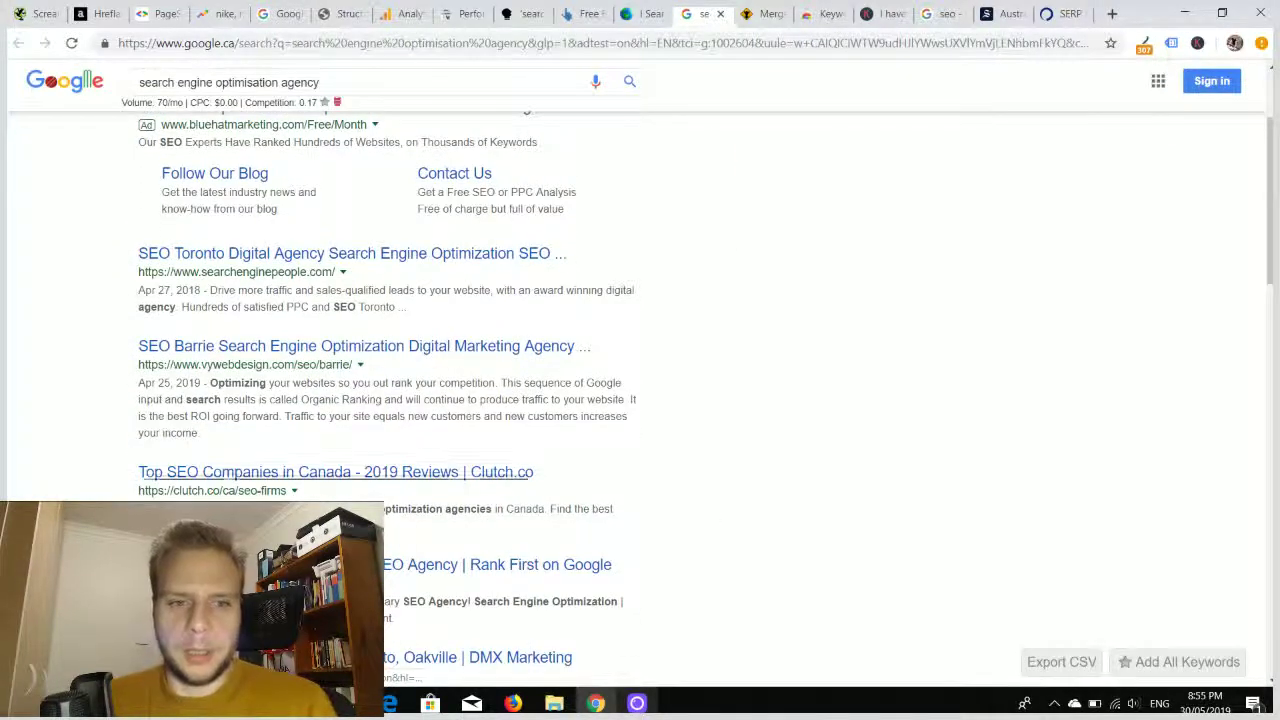
pyautogui.scroll(2, 380, 460)
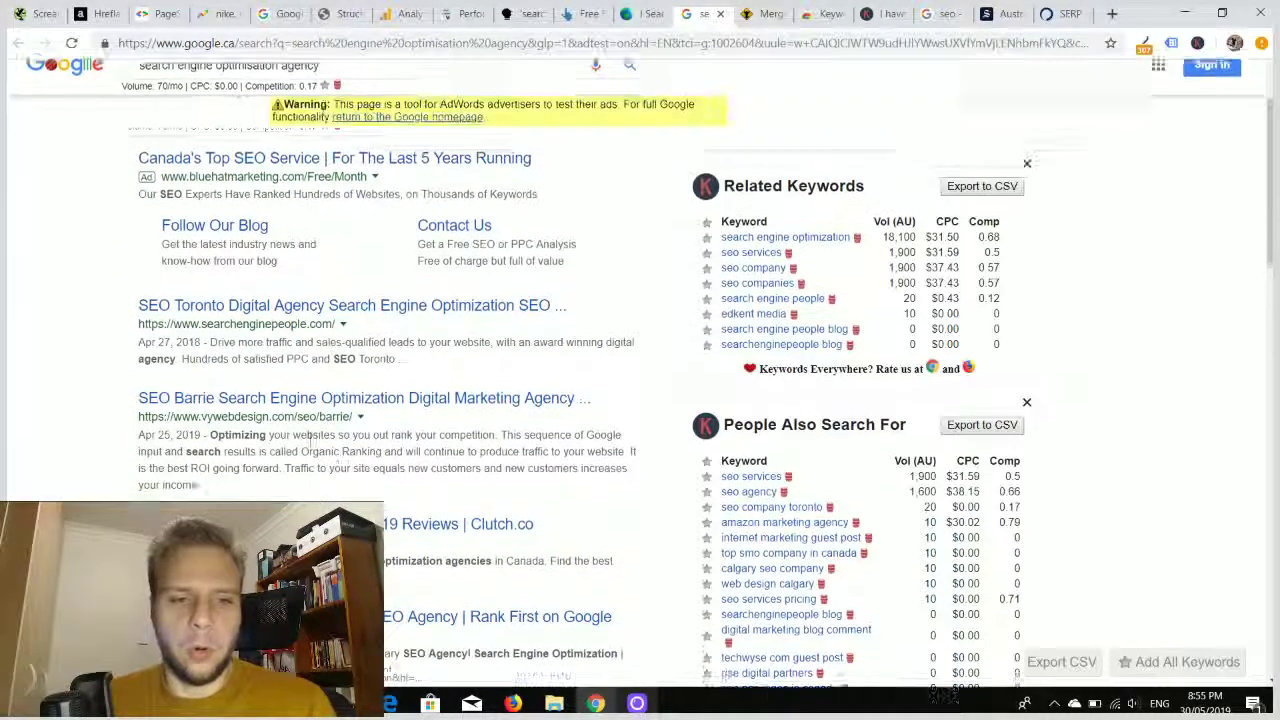
pyautogui.scroll(-2, 354, 427)
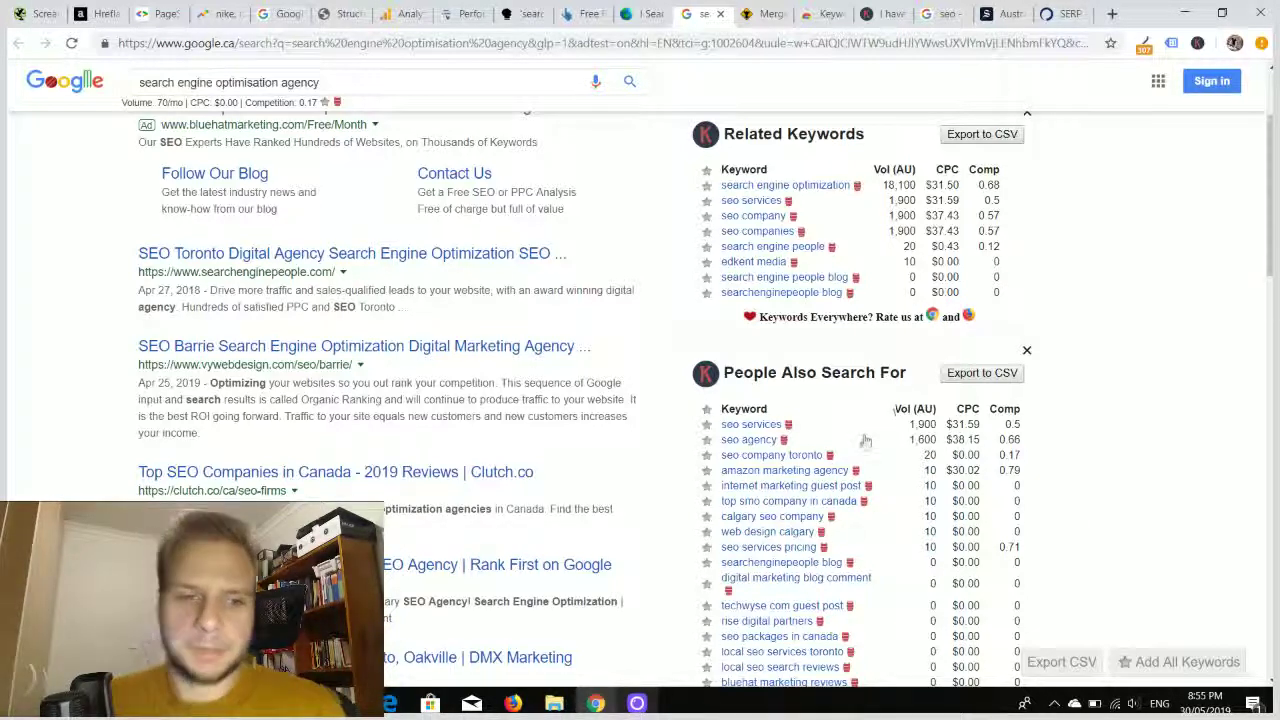
pyautogui.scroll(3, 865, 441)
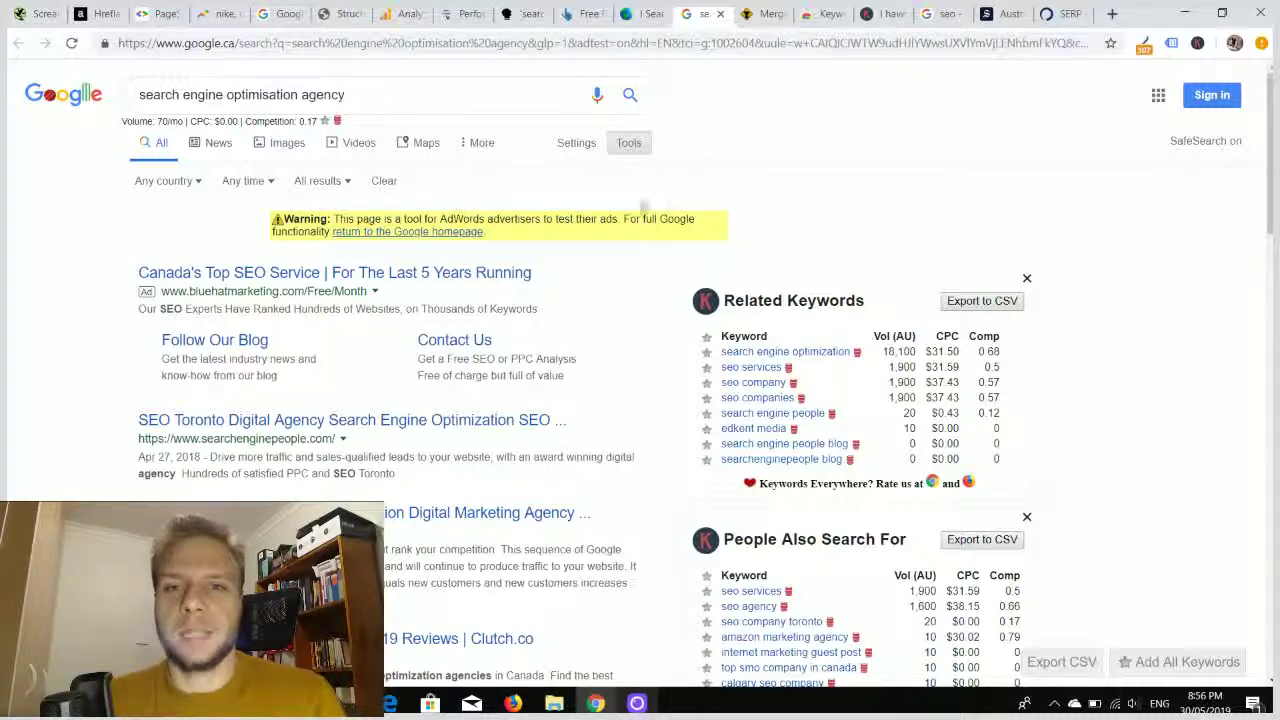
pyautogui.click(643, 14)
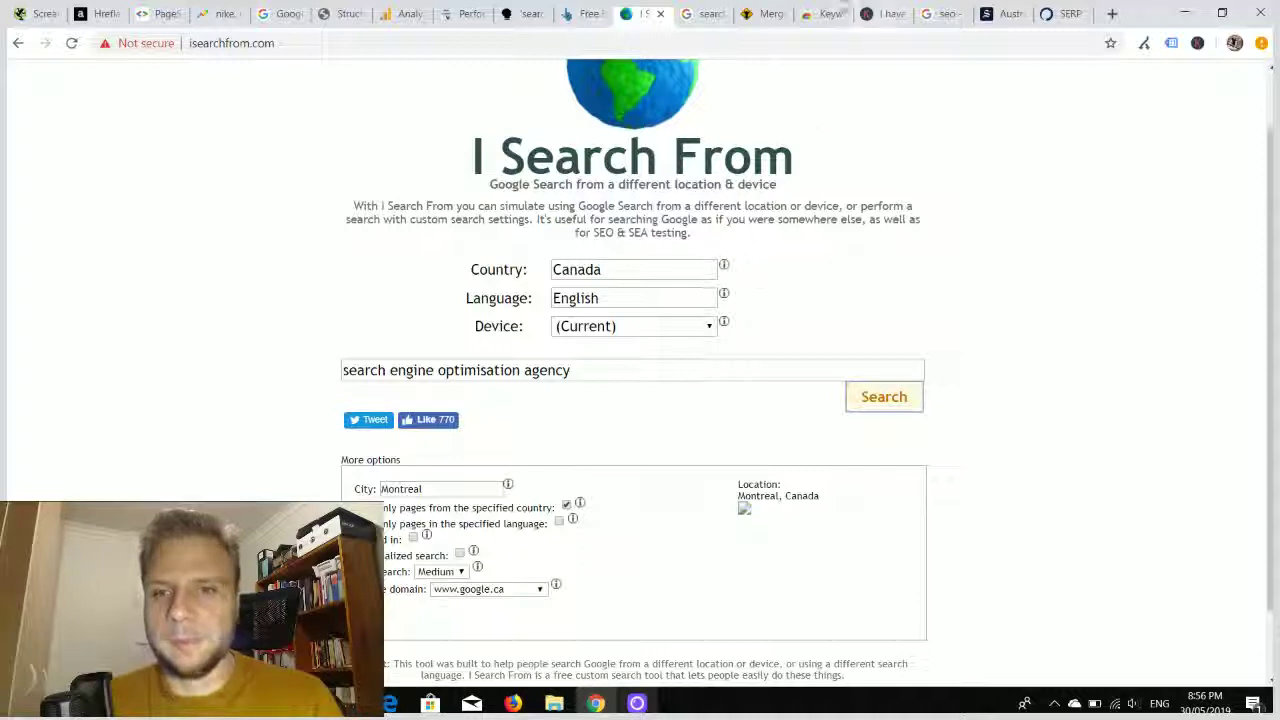
# Step: Switch to Mergewords and review its description, the three keyword boxes and the merged combinations
pyautogui.click(760, 14)
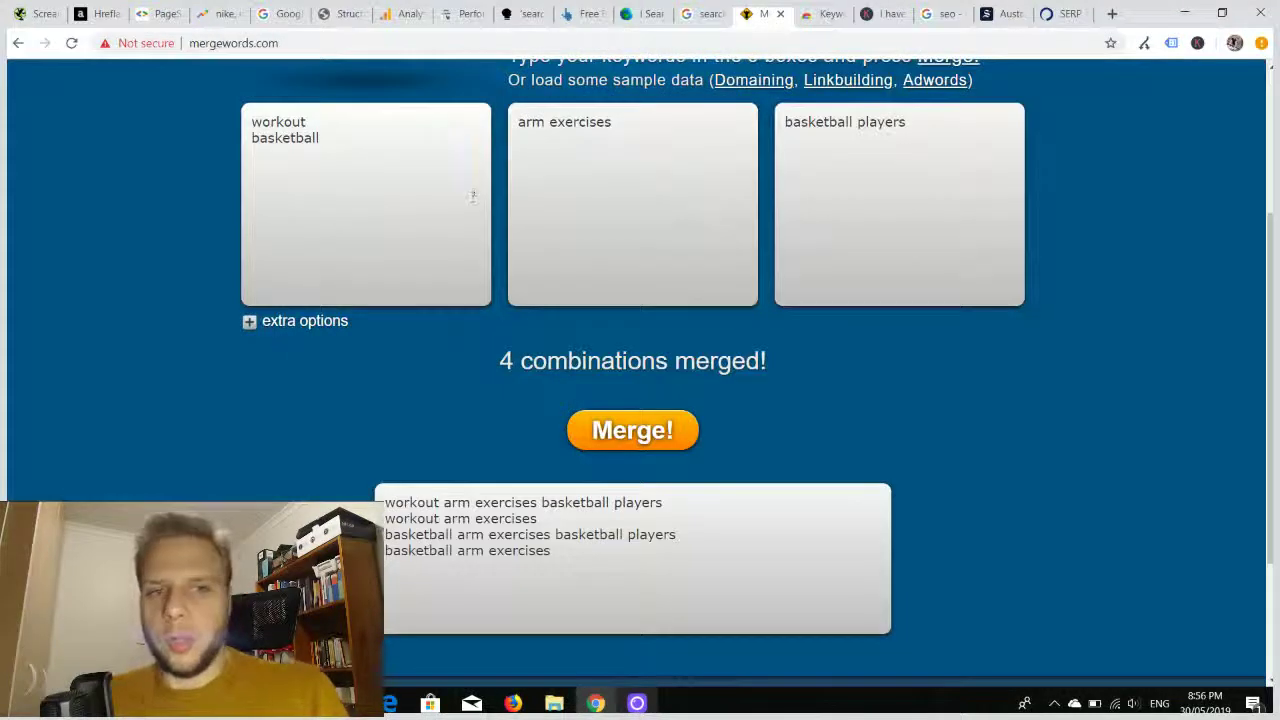
pyautogui.scroll(2, 514, 249)
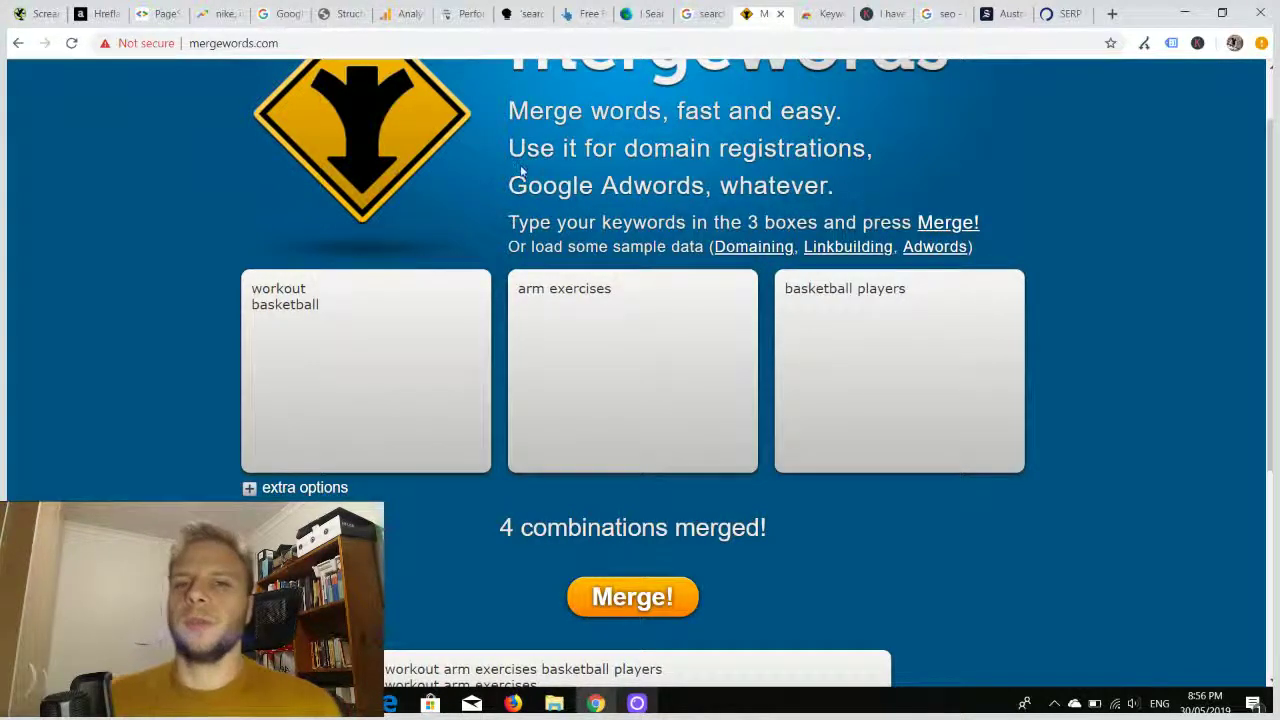
pyautogui.scroll(-2, 42, 415)
pyautogui.rightClick(42, 415)
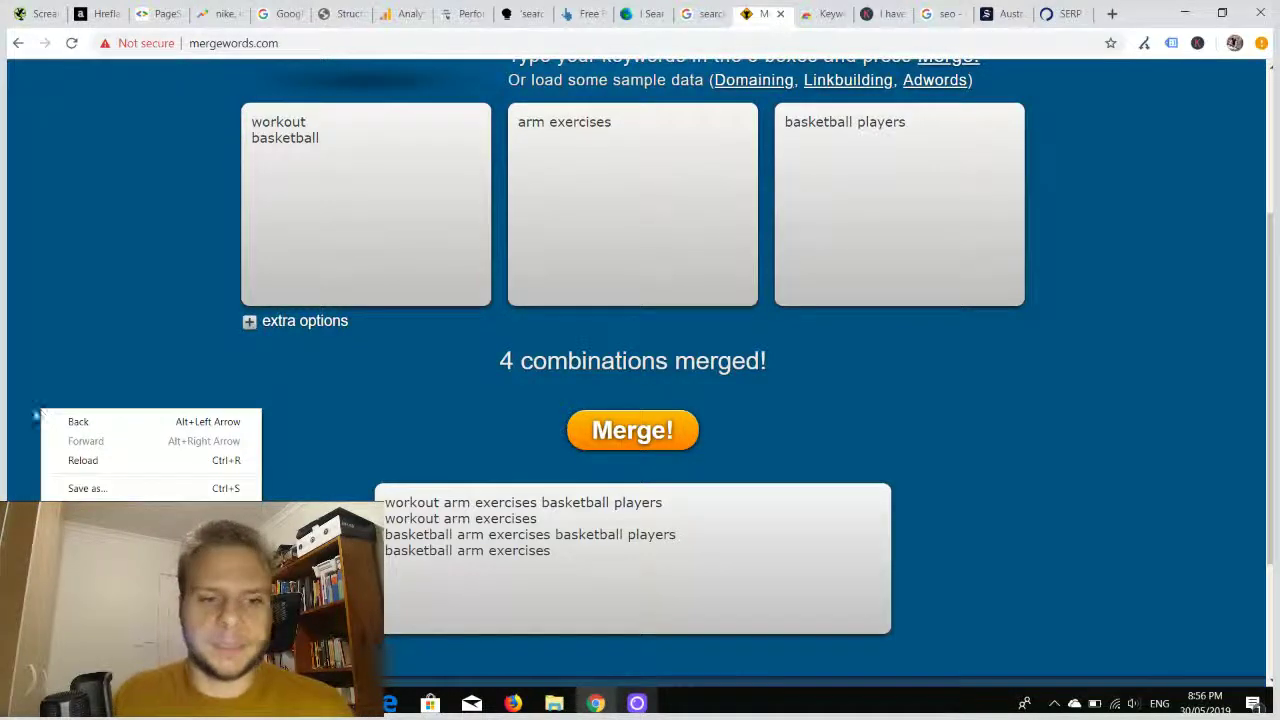
pyautogui.click(80, 252)
pyautogui.scroll(1, 200, 280)
pyautogui.scroll(1, 200, 281)
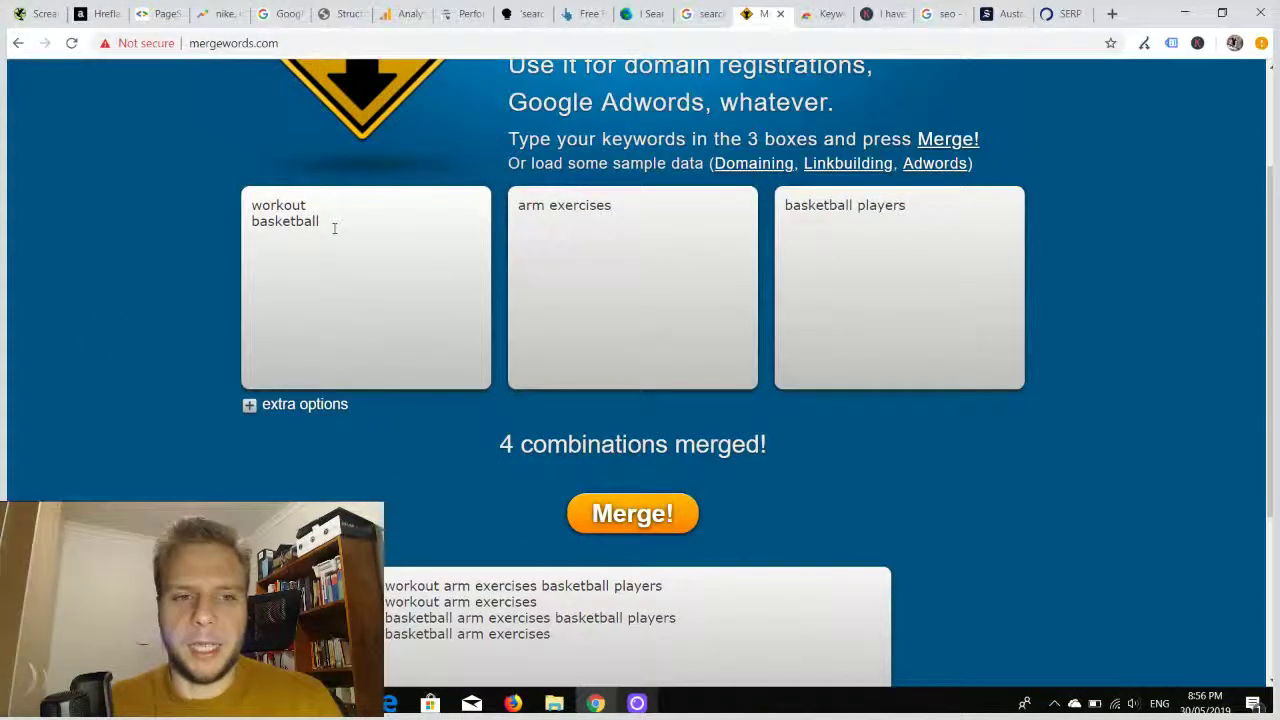
# Step: Examine how the keywords workout and basketball combine with the other two boxes in the merged list
pyautogui.moveTo(334, 224); pyautogui.dragTo(249, 184)
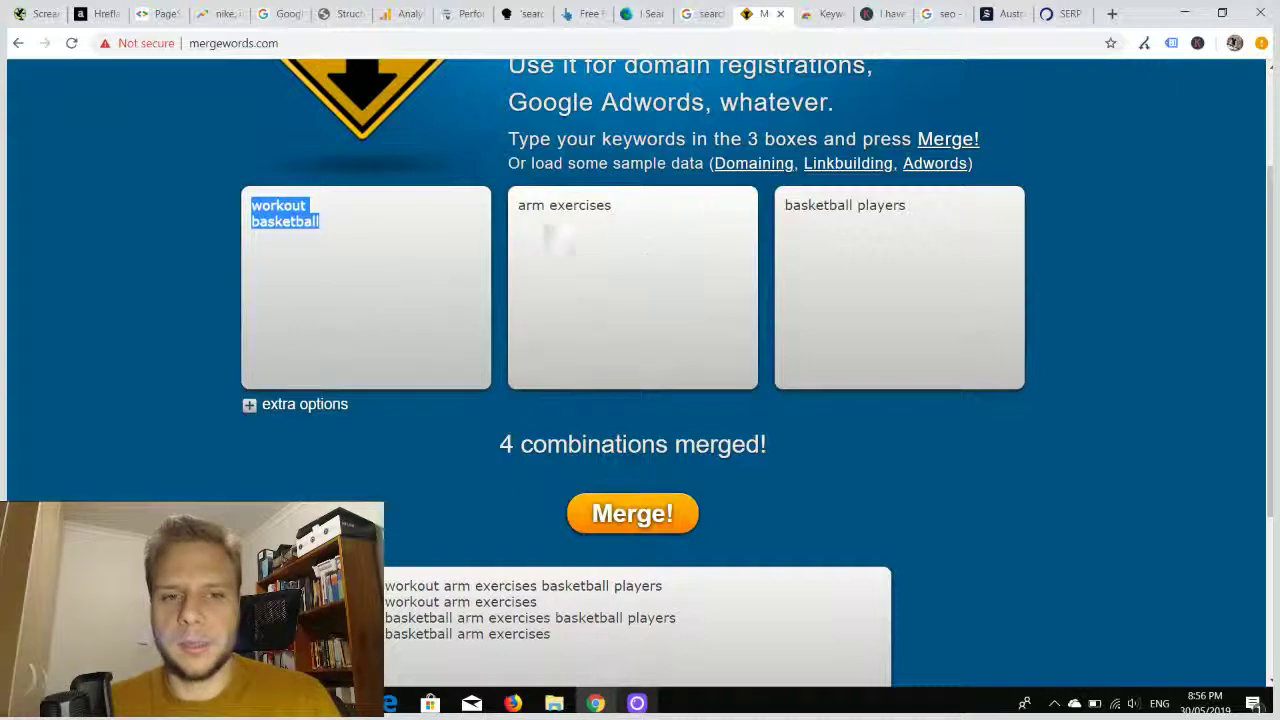
pyautogui.click(443, 237)
pyautogui.scroll(1, 443, 240)
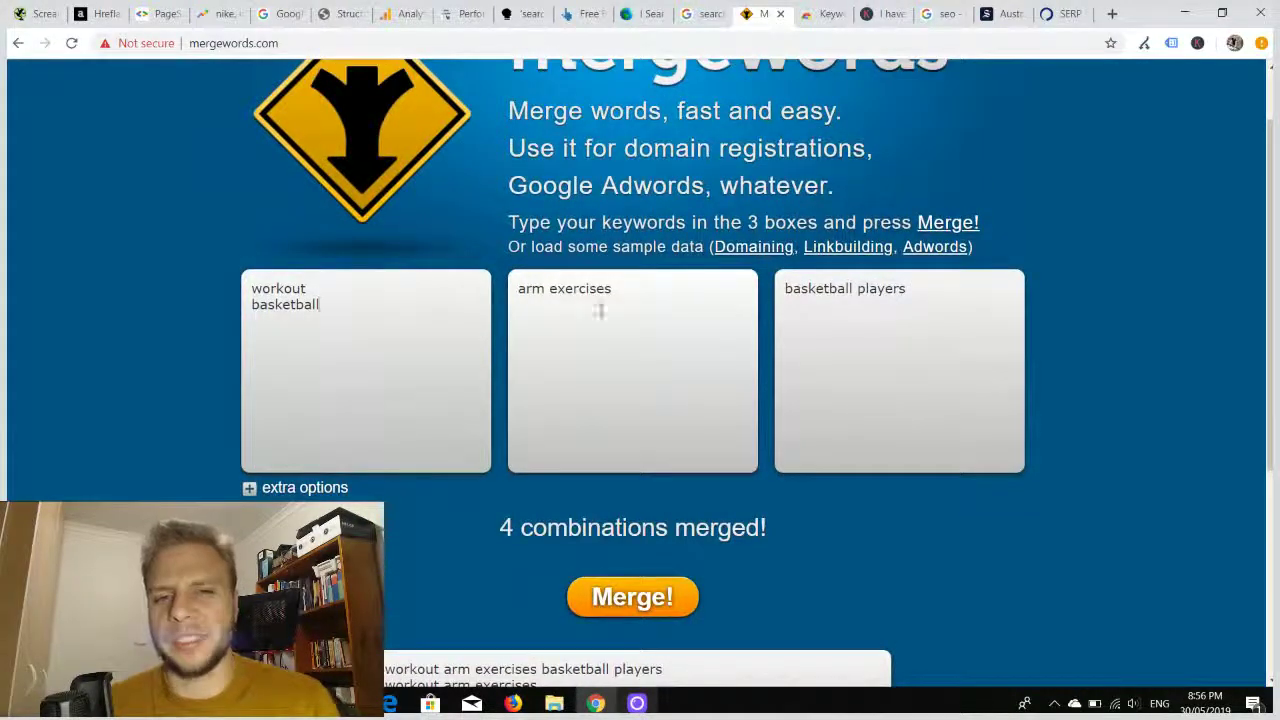
pyautogui.scroll(-1, 914, 323)
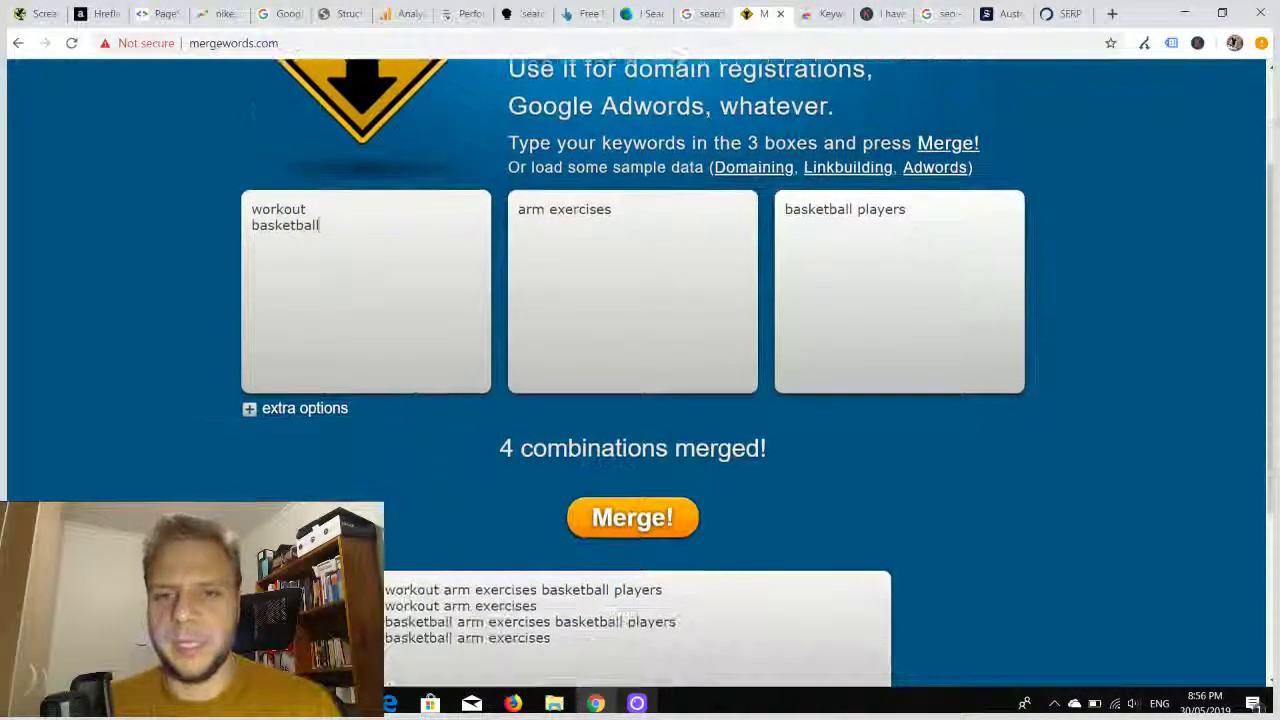
pyautogui.scroll(-1, 661, 432)
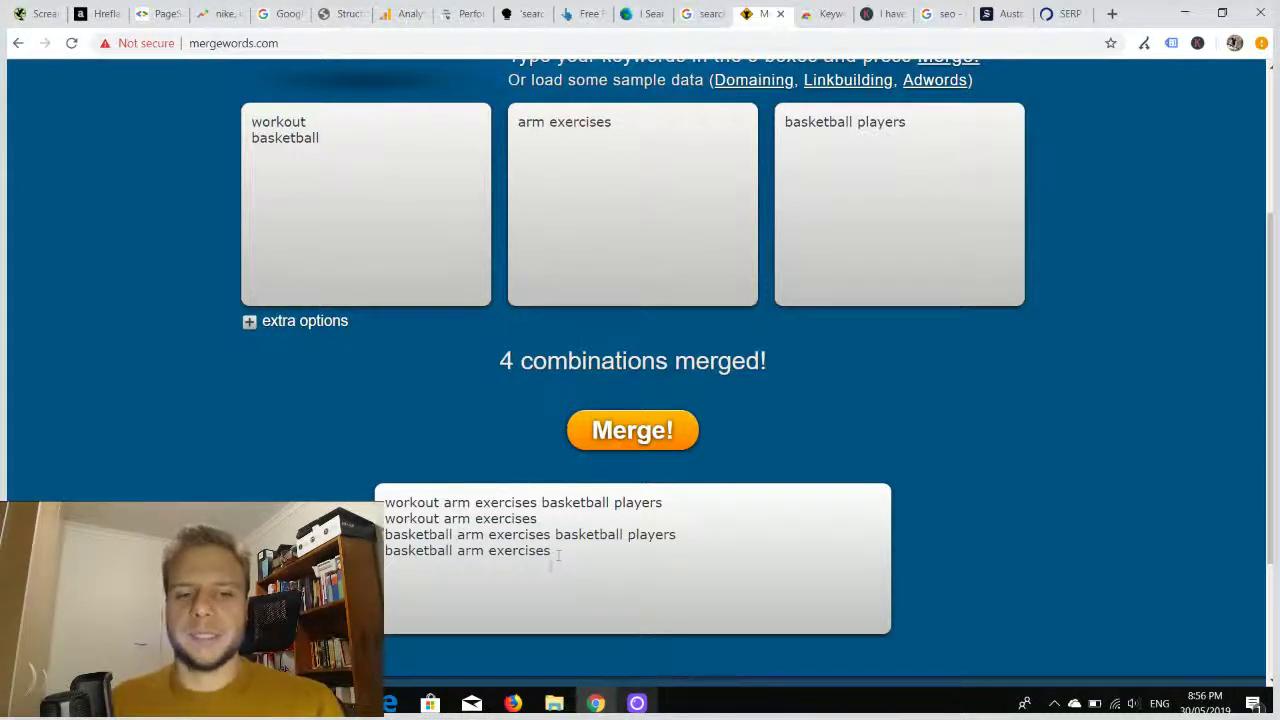
pyautogui.scroll(1, 1030, 400)
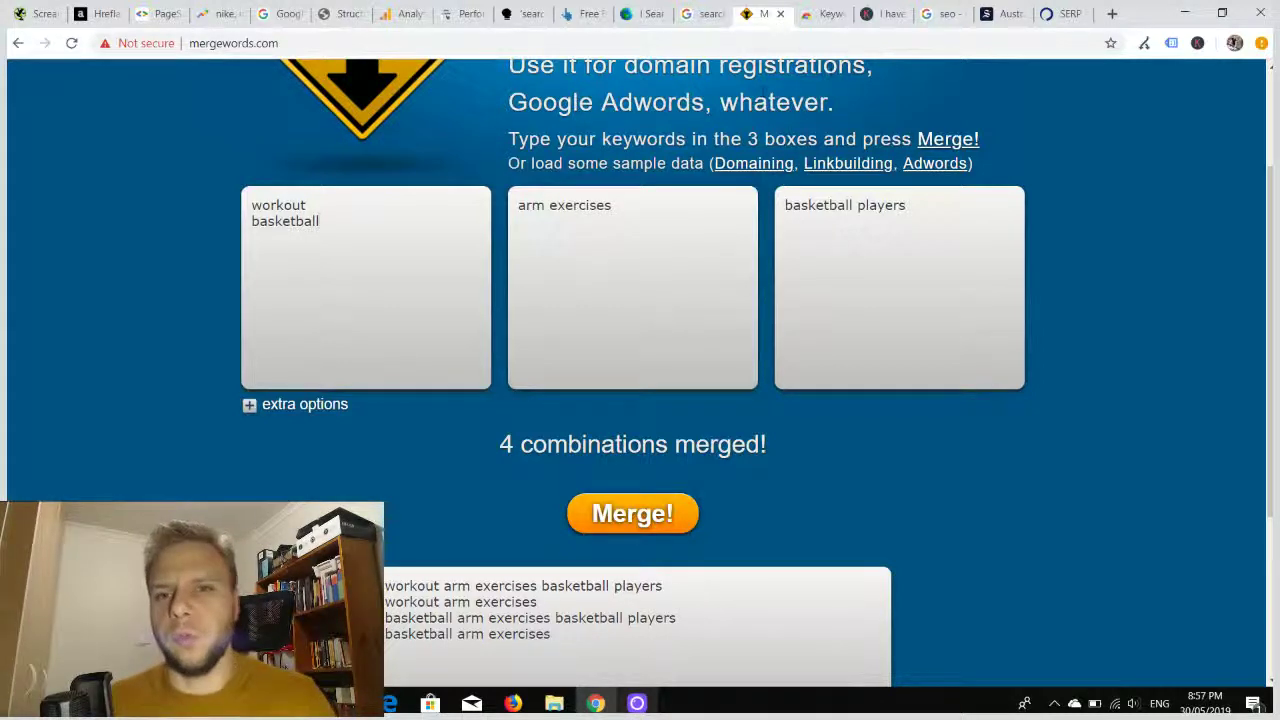
# Step: Switch to the Keywords Everywhere extension's Chrome Web Store page, and view the free API key option on its website
pyautogui.click(824, 14)
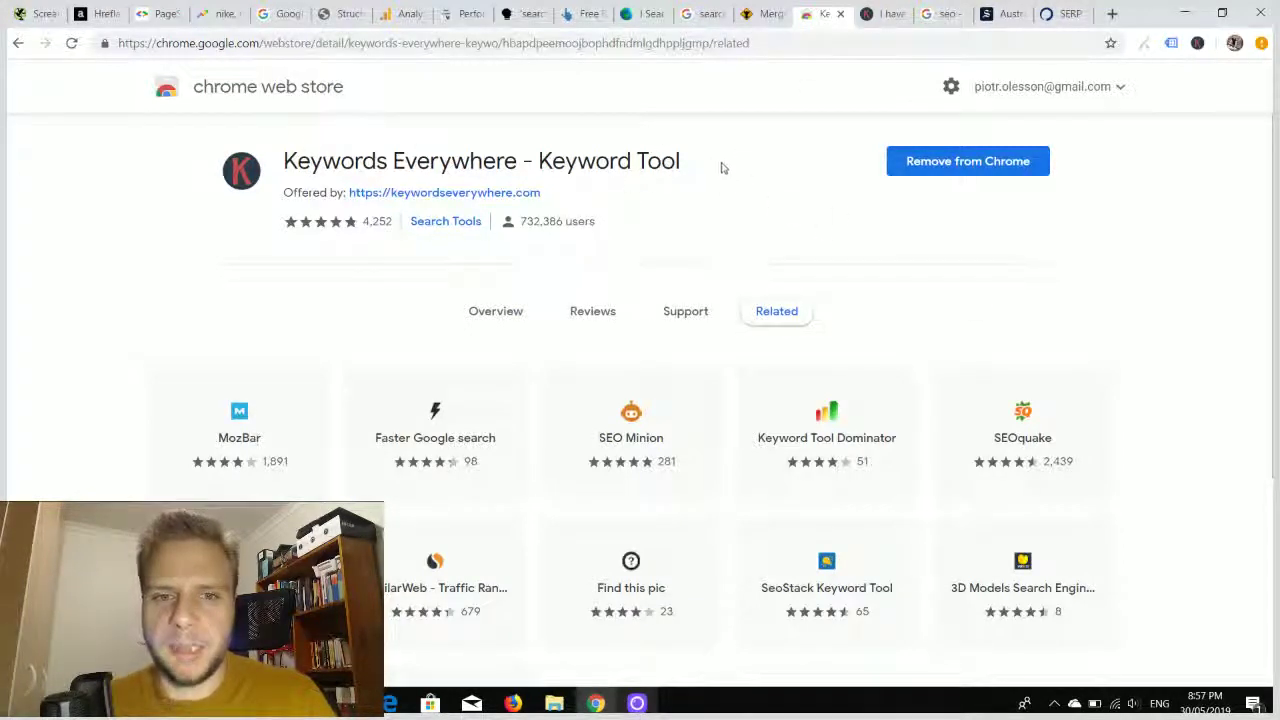
pyautogui.moveTo(700, 232); pyautogui.dragTo(314, 143)
pyautogui.click(785, 207)
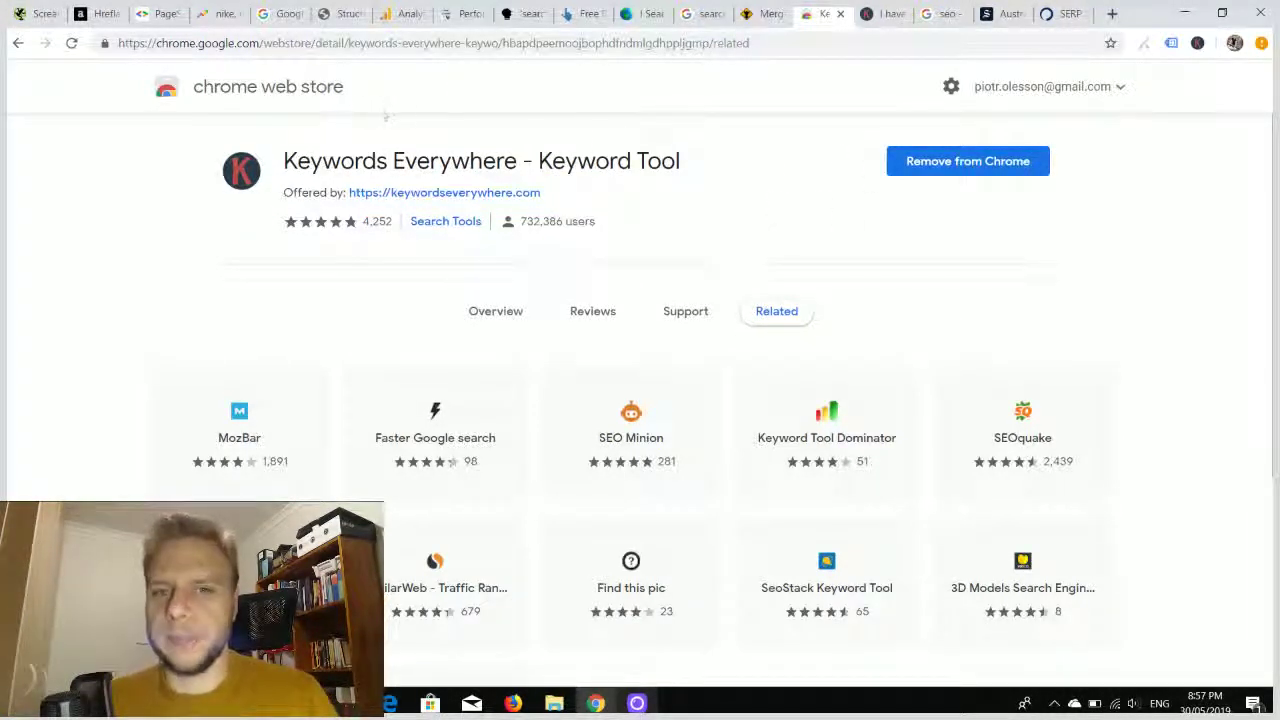
pyautogui.click(886, 13)
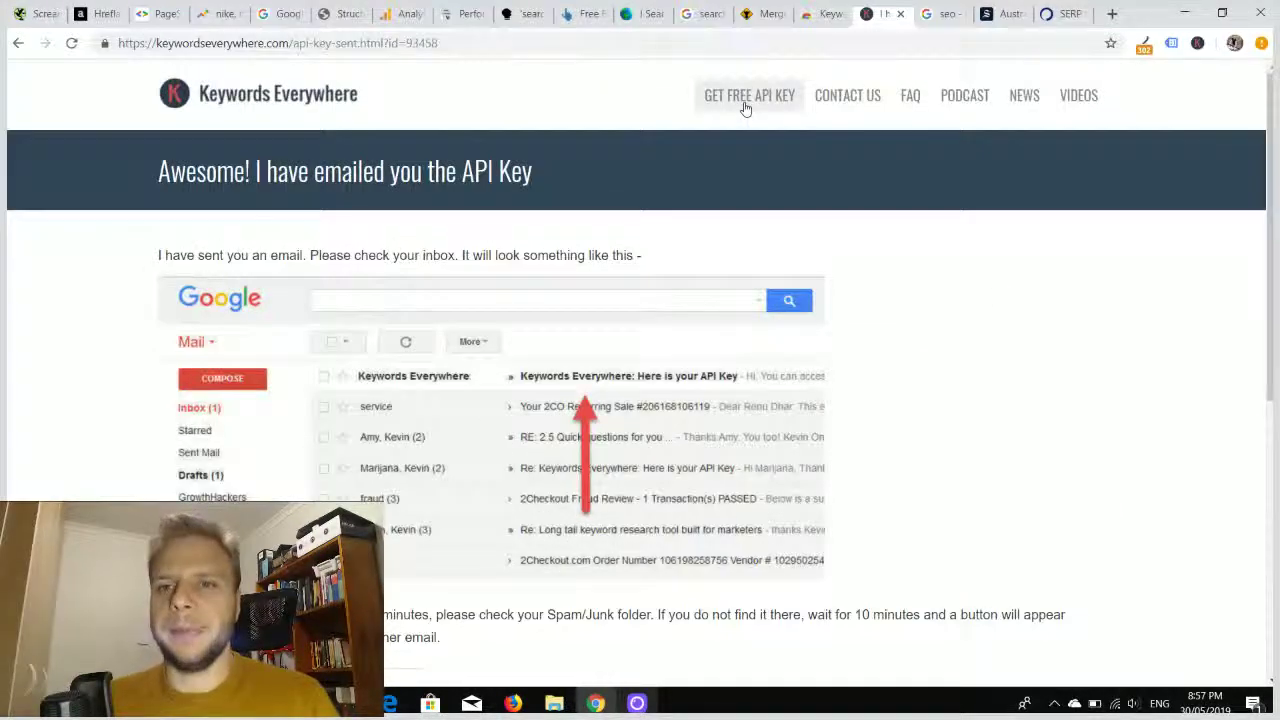
# Step: Switch to the Google results for seo and review the search term's keyword metrics and the related keyword lists beside the results
pyautogui.click(938, 14)
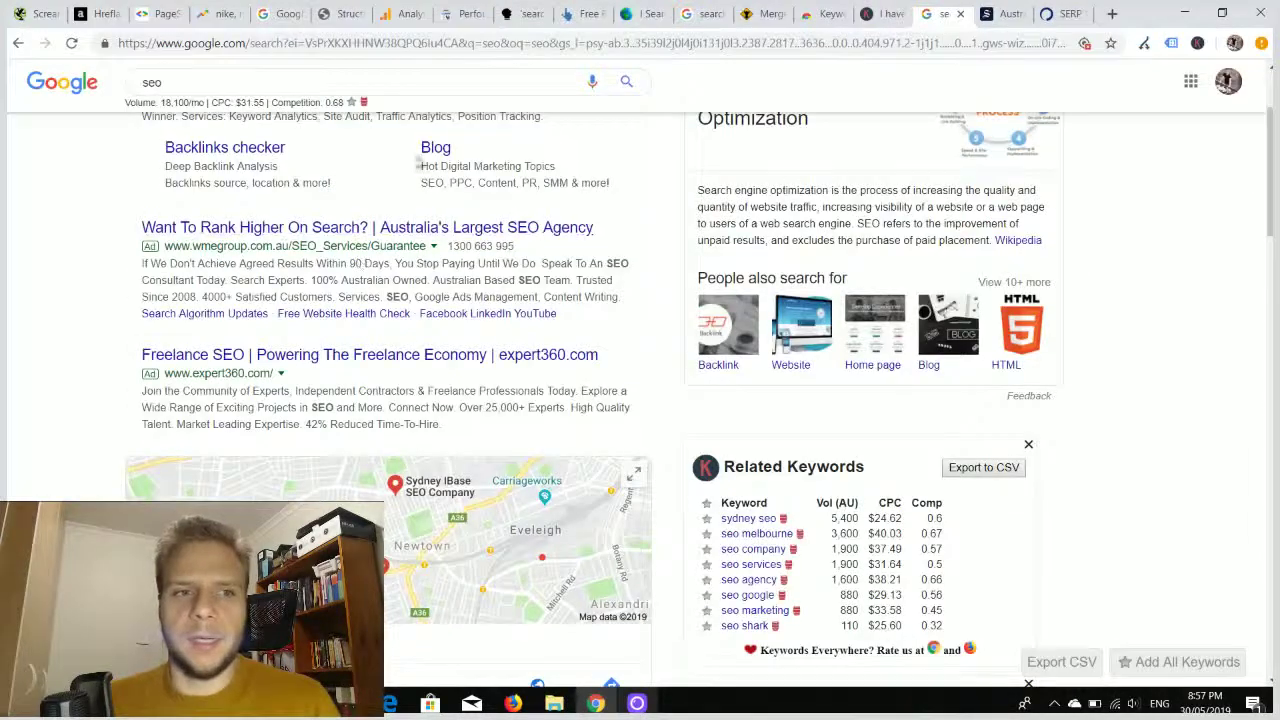
pyautogui.scroll(2, 417, 166)
pyautogui.moveTo(166, 94); pyautogui.dragTo(120, 94)
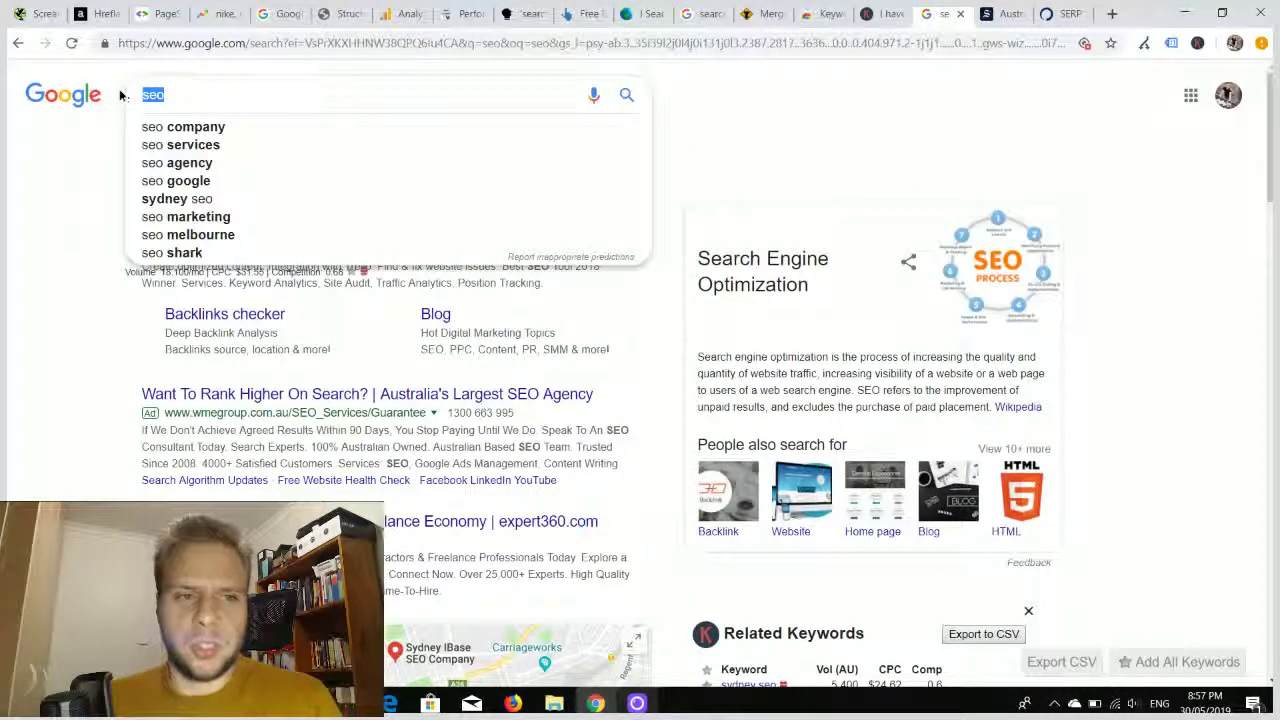
pyautogui.scroll(-4, 843, 337)
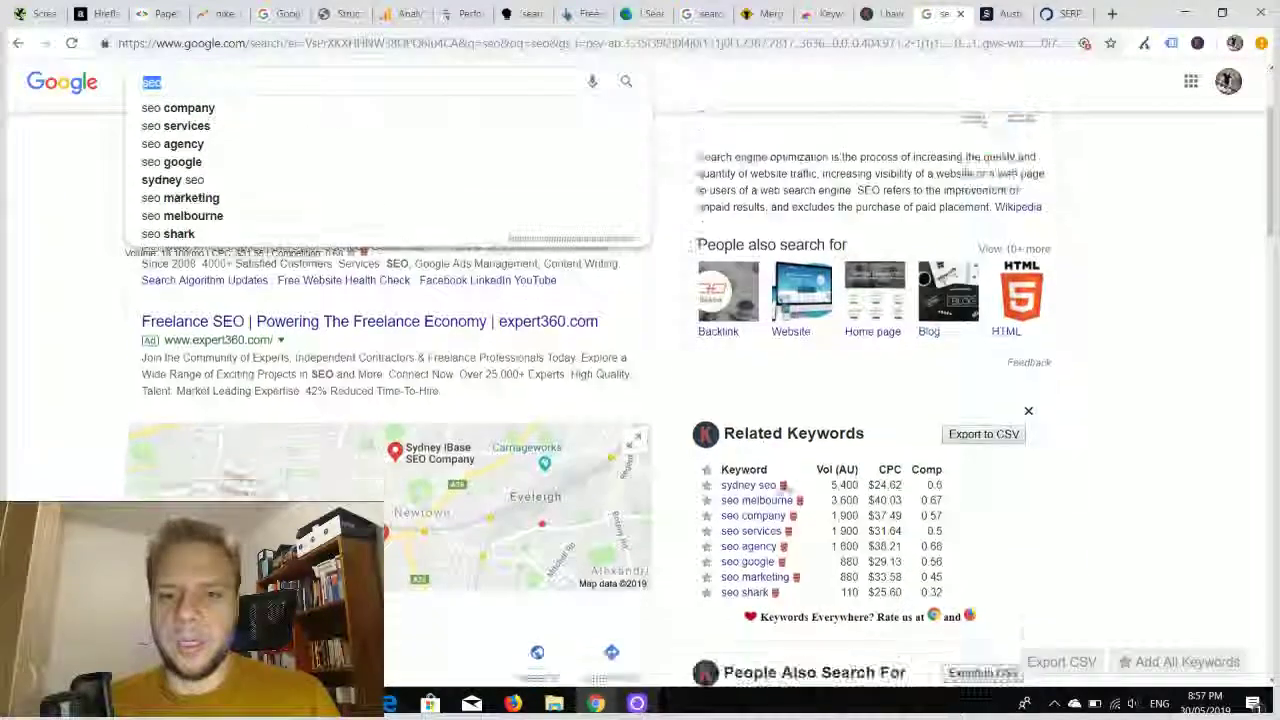
pyautogui.scroll(-2, 843, 337)
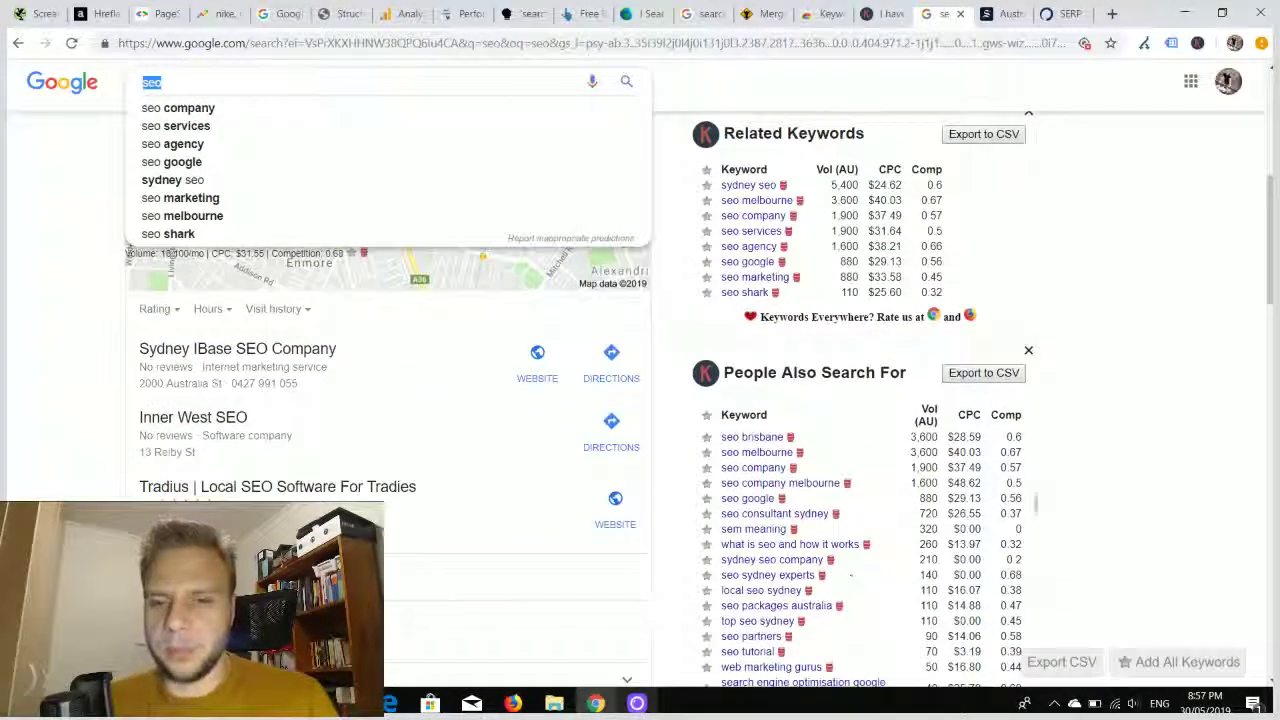
# Step: Examine the volume, CPC and competition figures in the Related Keywords and People Also Search For lists
pyautogui.click(1166, 408)
pyautogui.moveTo(830, 185); pyautogui.dragTo(951, 207)
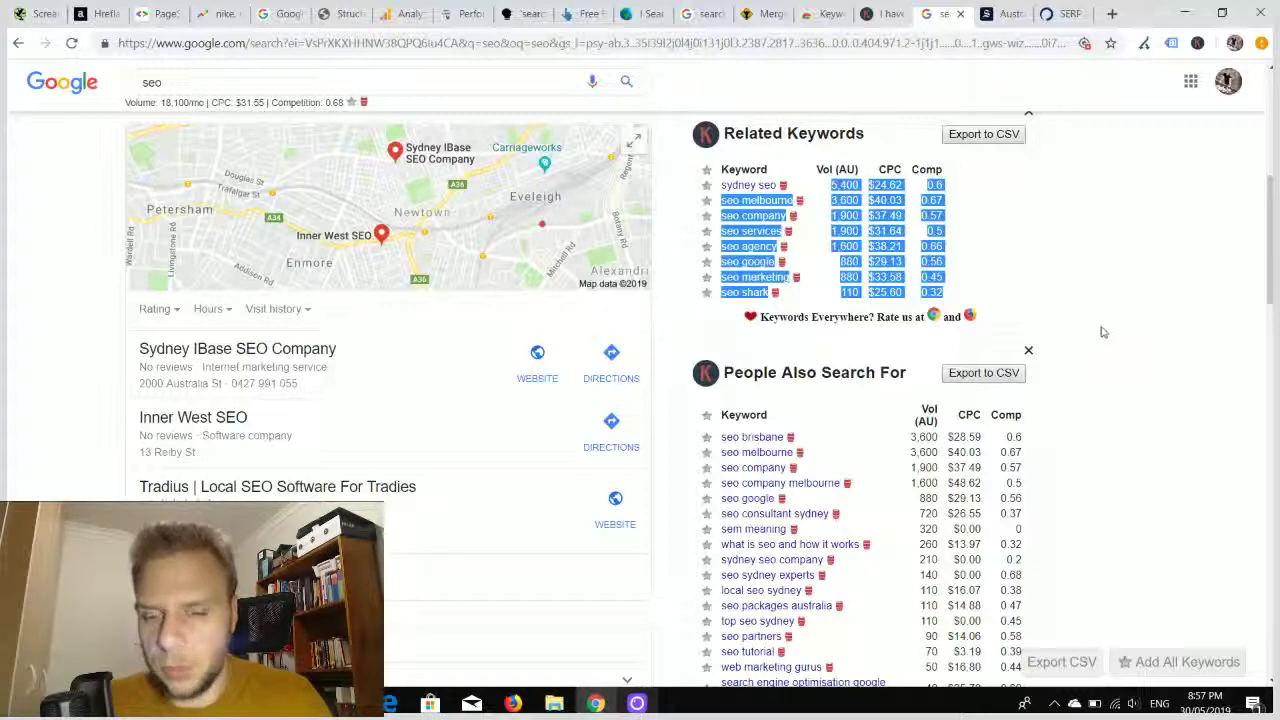
pyautogui.scroll(-1, 1103, 332)
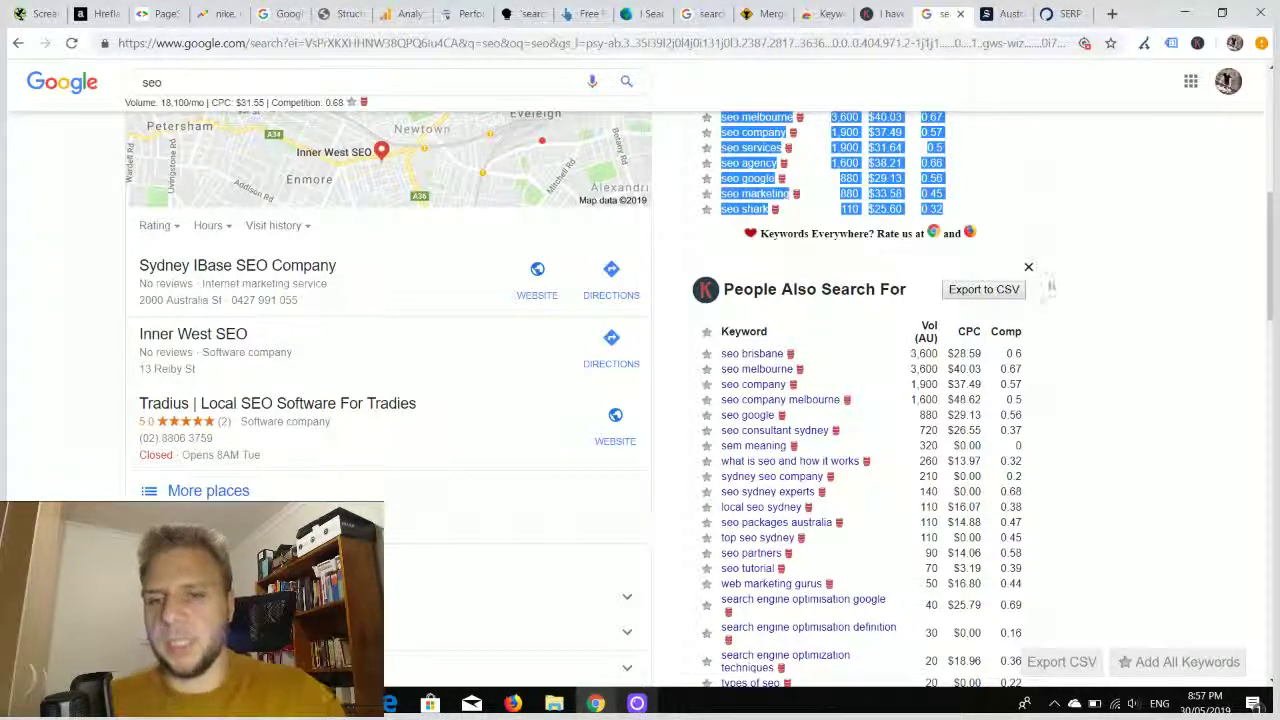
pyautogui.scroll(2, 1032, 335)
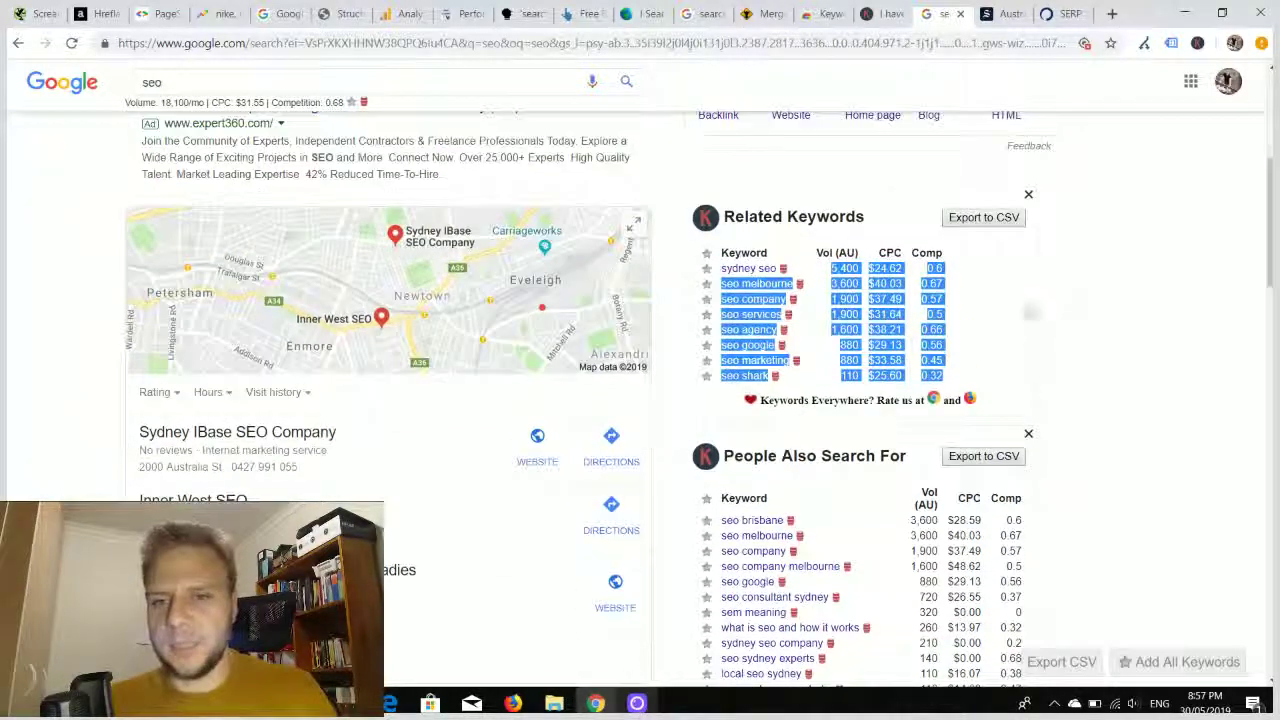
pyautogui.click(1050, 310)
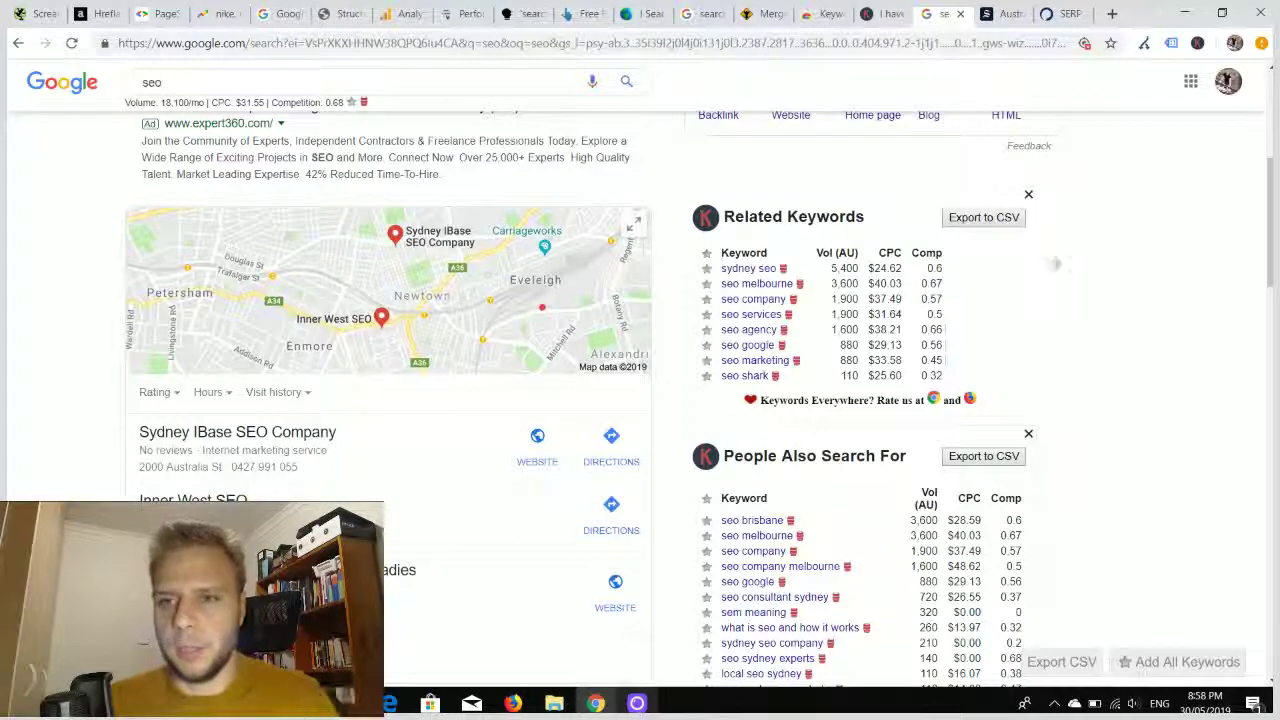
# Step: Switch to the smh.com.au page and review its detected tags, tag total and error count in Google Tag Assistant
pyautogui.click(1001, 14)
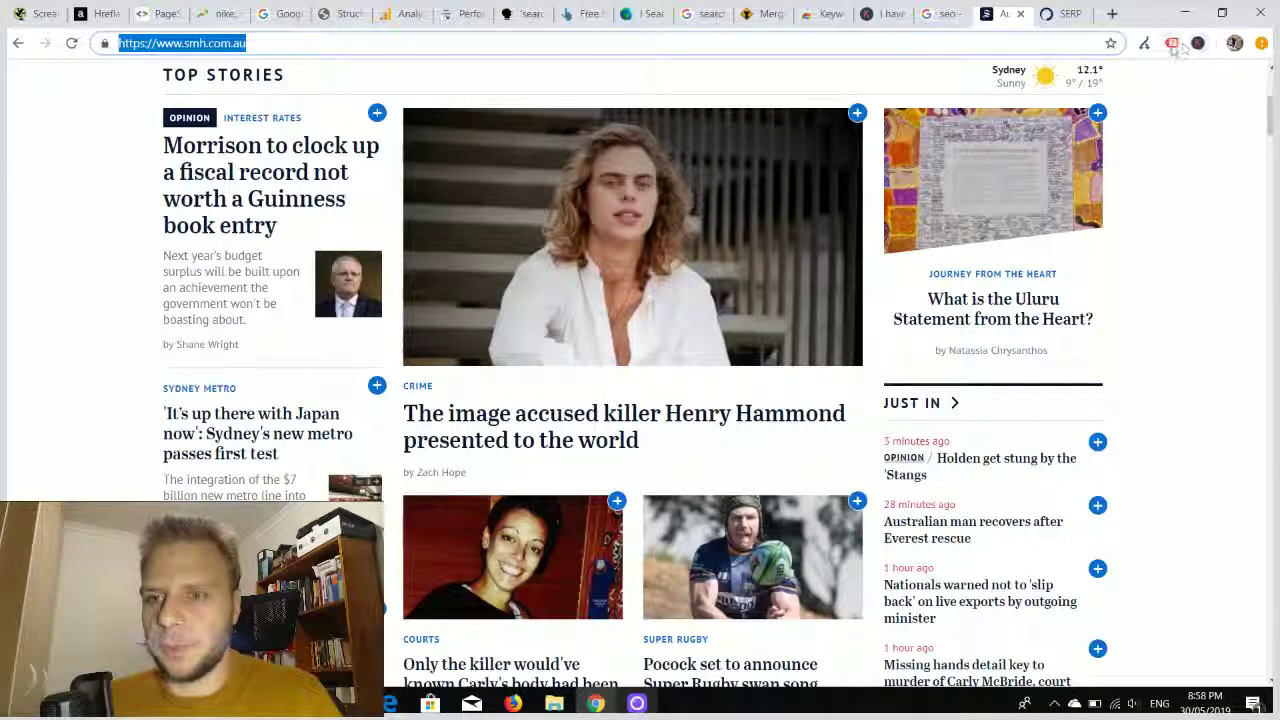
pyautogui.click(1172, 44)
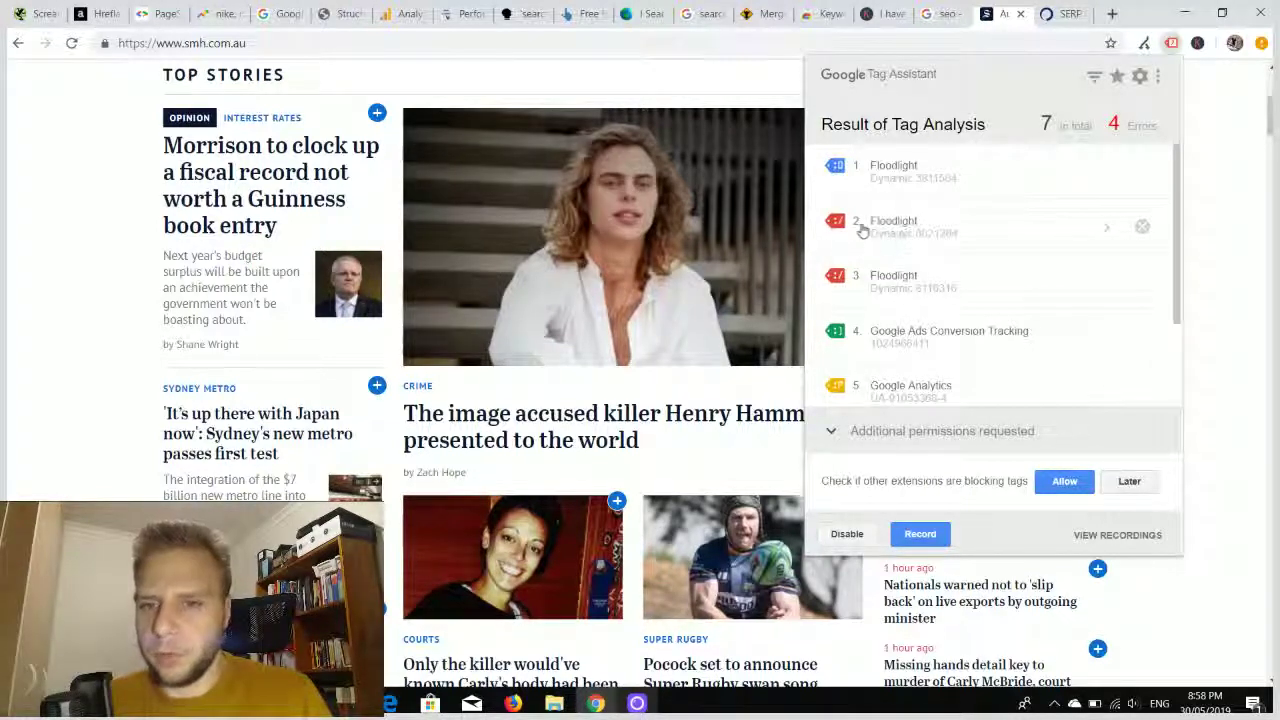
pyautogui.scroll(-1, 876, 286)
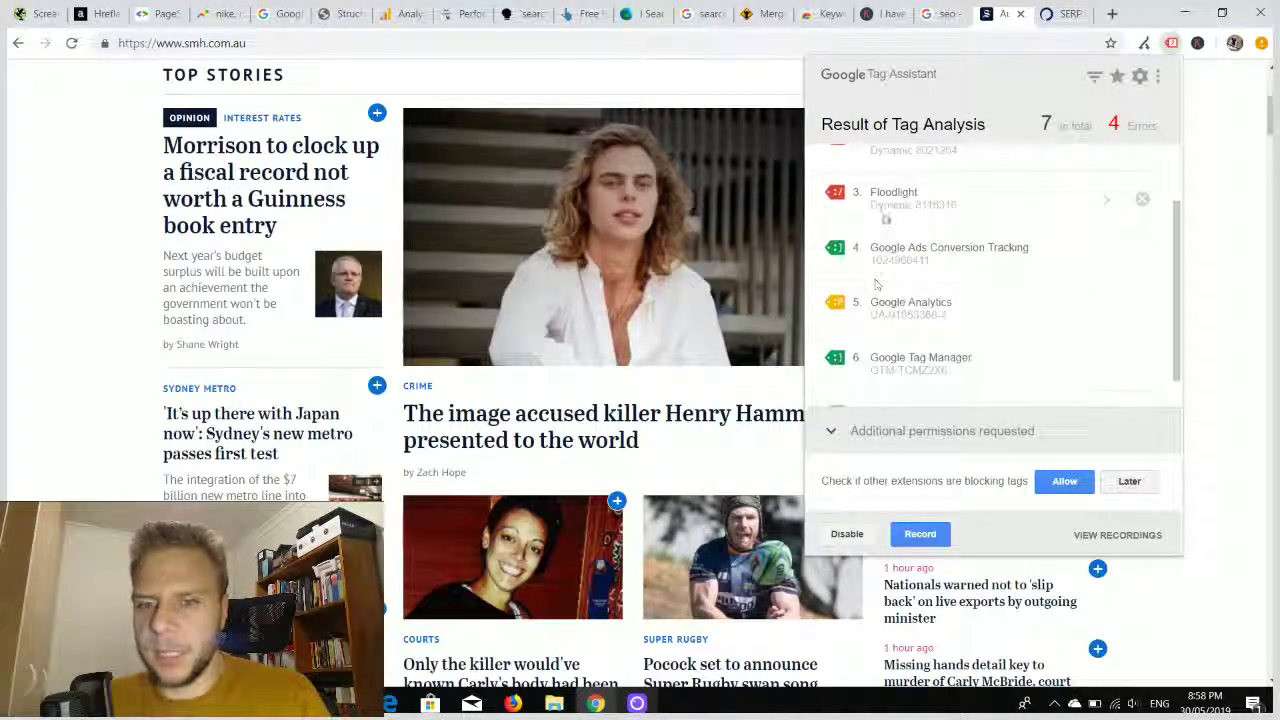
pyautogui.scroll(-1, 889, 203)
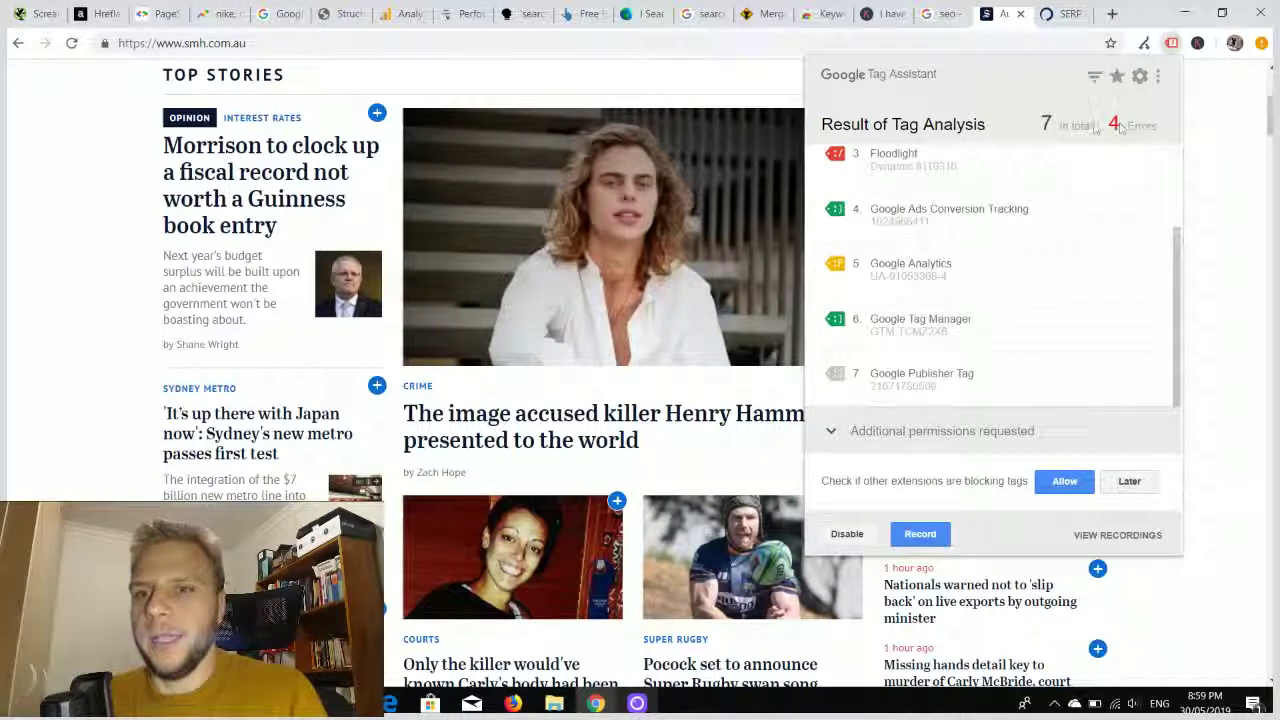
pyautogui.moveTo(1096, 129); pyautogui.dragTo(1042, 122)
pyautogui.moveTo(1160, 126); pyautogui.dragTo(1108, 133)
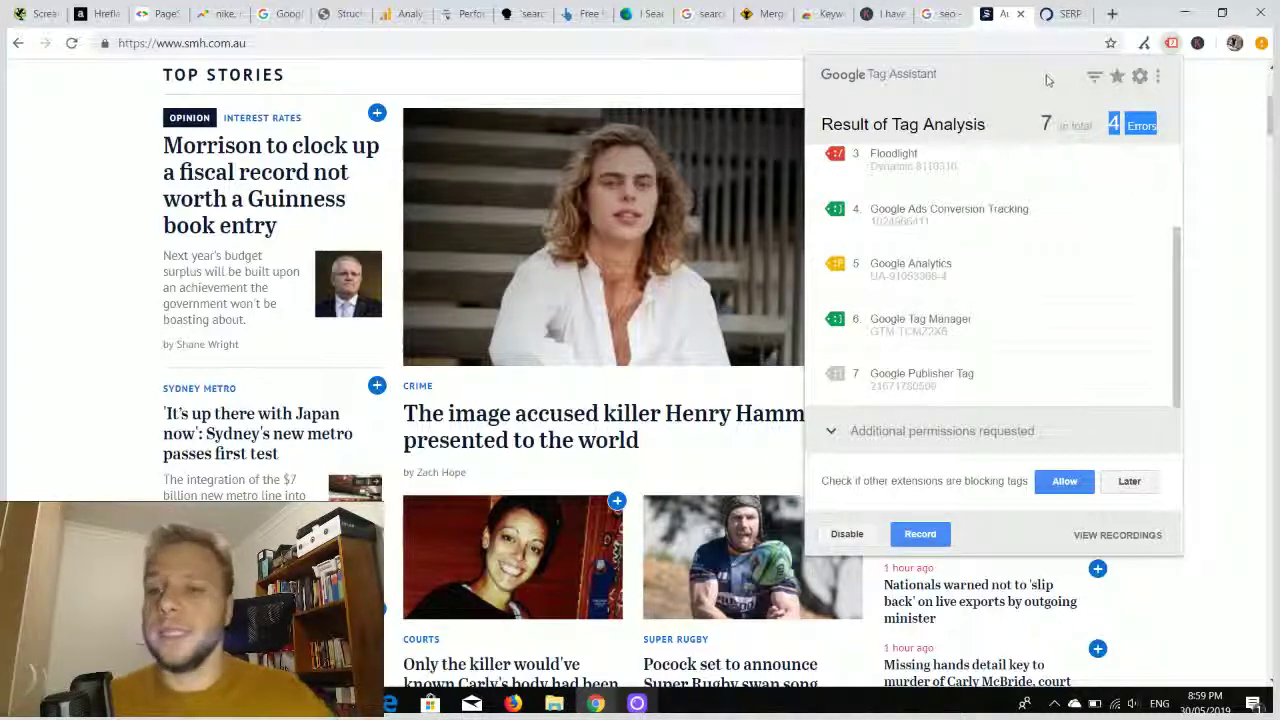
# Step: Switch to the Portent SERP preview tool, replace the title with "seo agency sydney" and check it in the snippet preview
pyautogui.click(1062, 14)
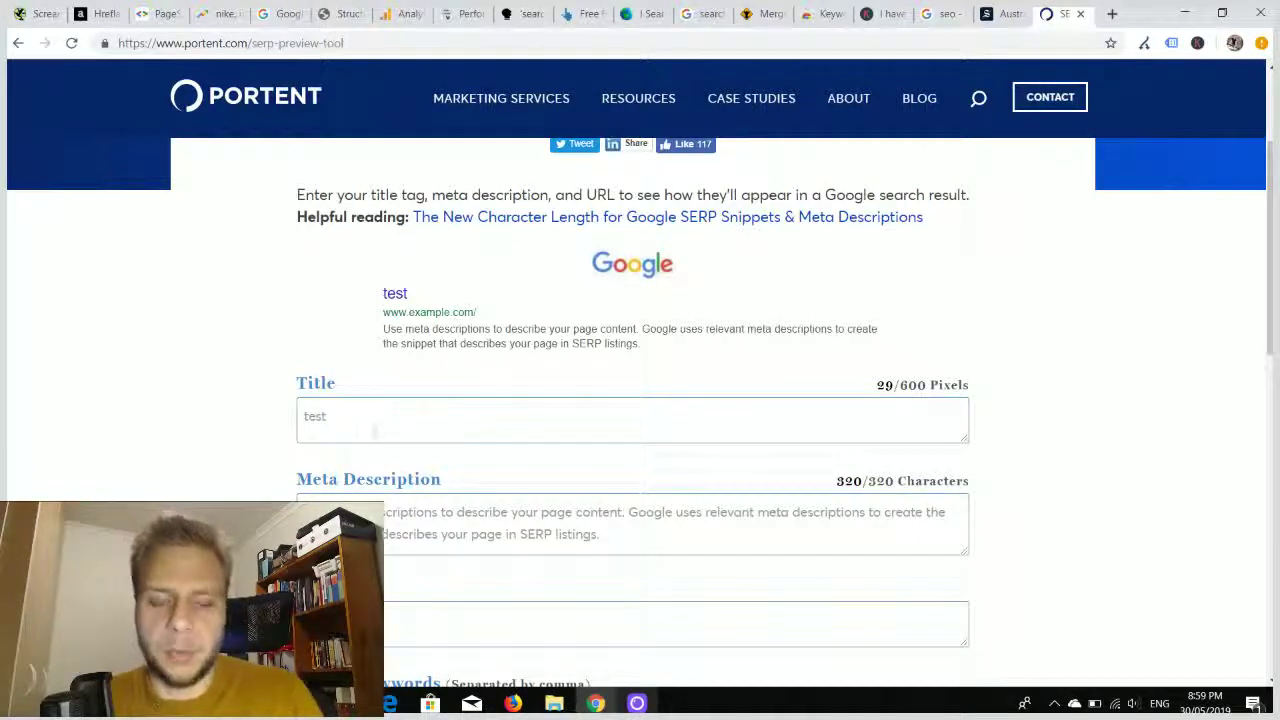
pyautogui.click(377, 423)
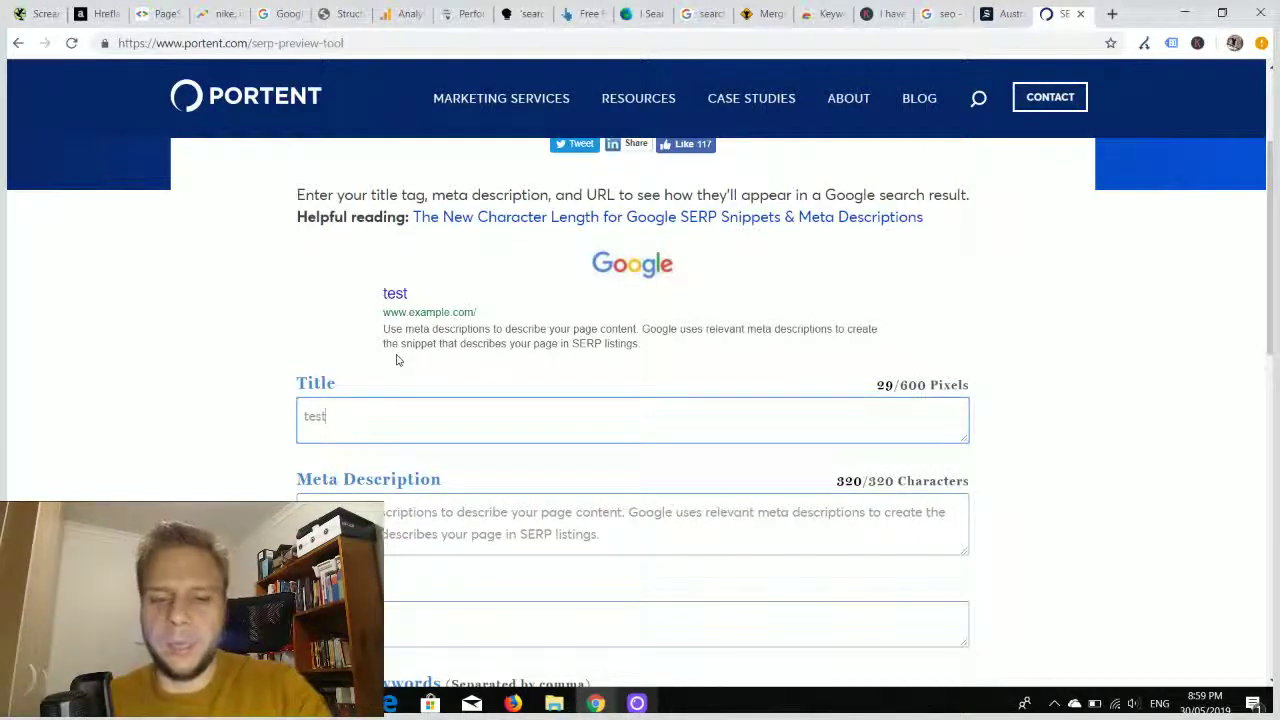
pyautogui.press('BackSpace')
pyautogui.press('BackSpace')
pyautogui.press('BackSpace')
pyautogui.press('BackSpace')
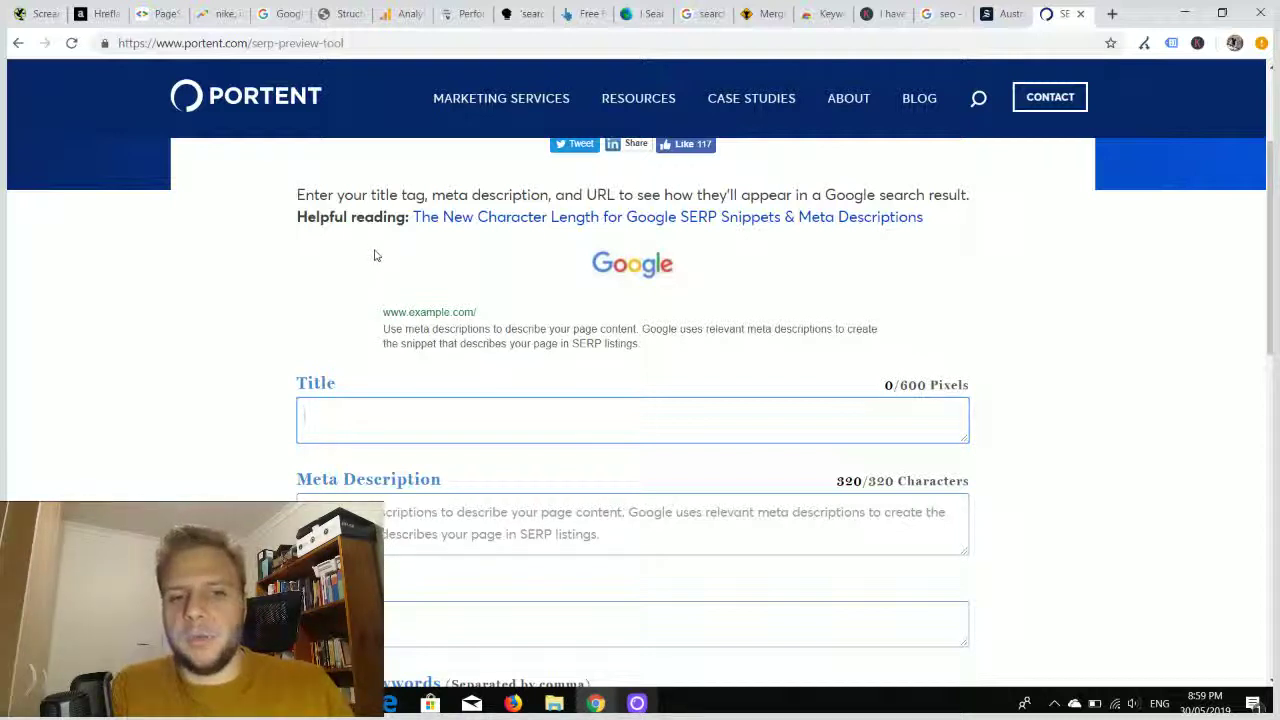
pyautogui.write('s')
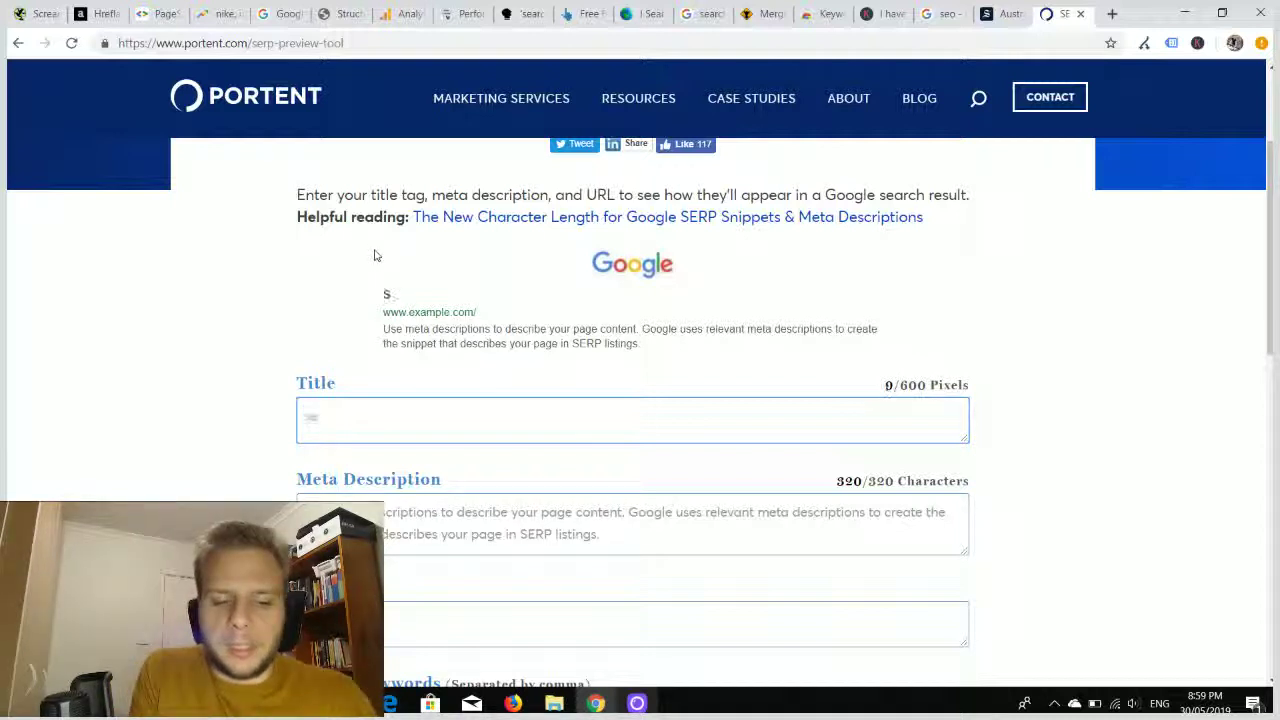
pyautogui.write('eo agency sydney')
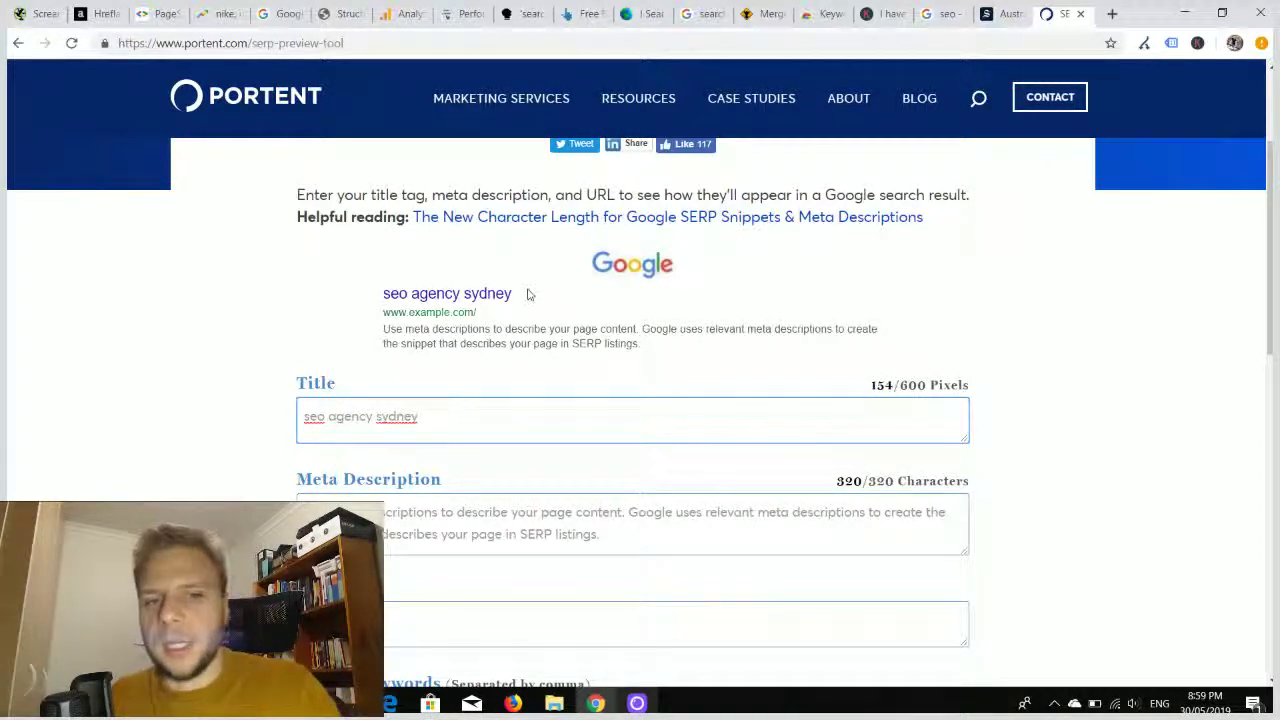
pyautogui.moveTo(527, 300); pyautogui.dragTo(377, 290)
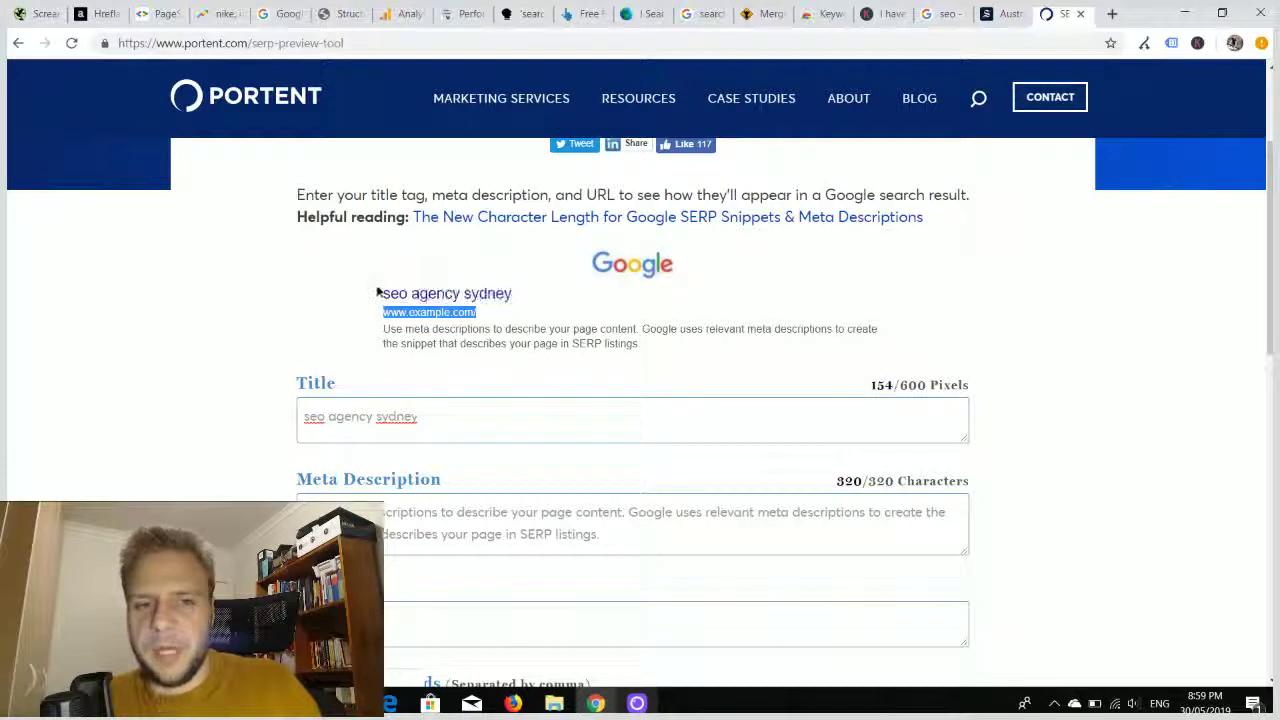
# Step: Set the meta description to "test", and review the remaining SERP preview options and the snippet
pyautogui.click(388, 522)
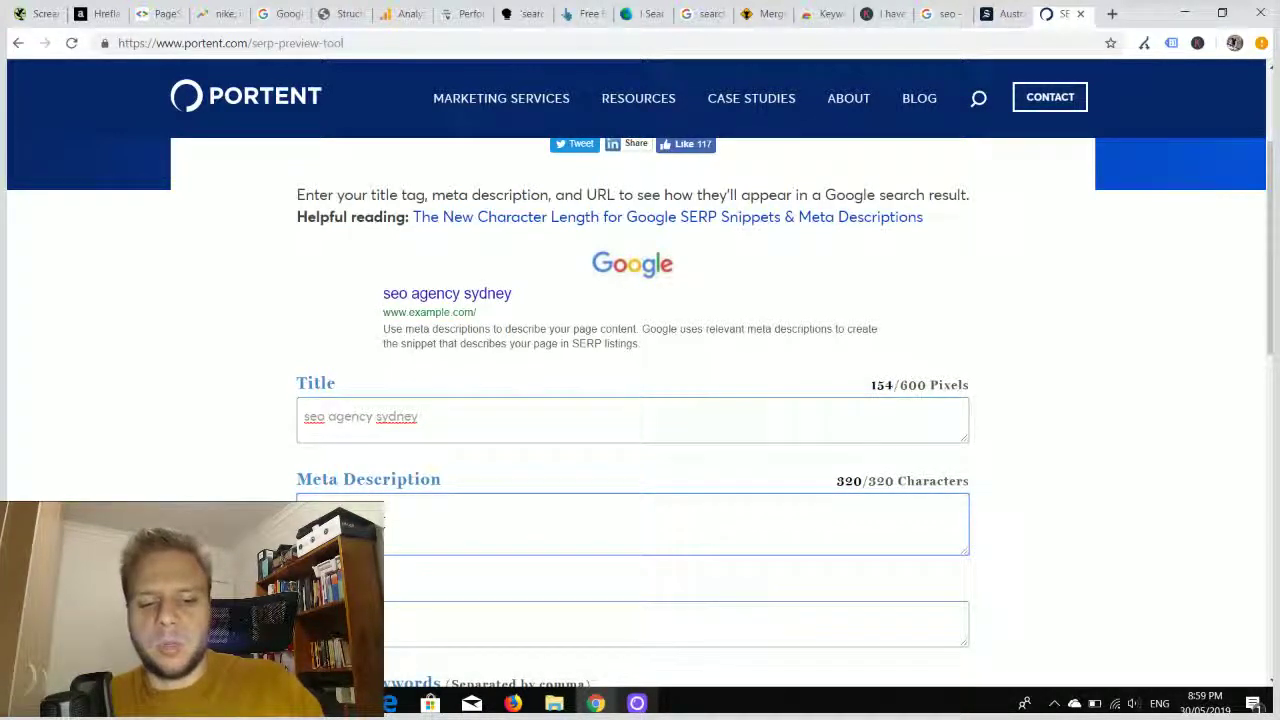
pyautogui.write('test')
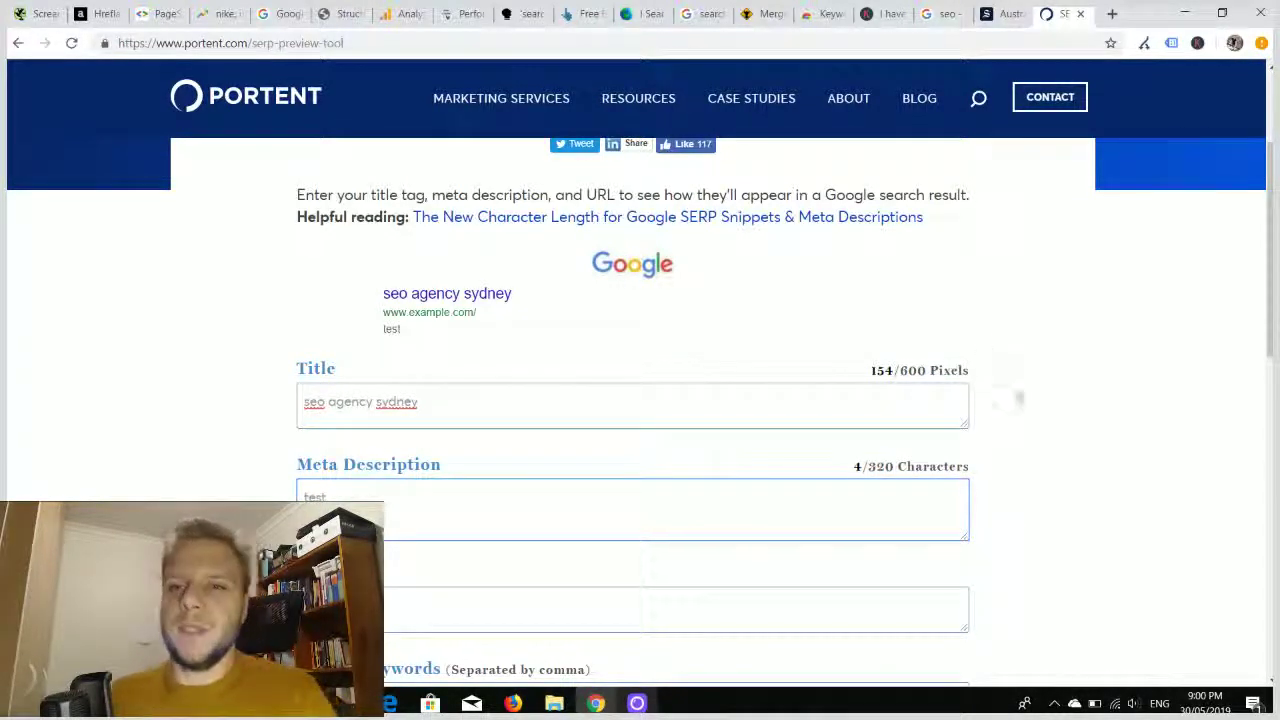
pyautogui.scroll(-3, 990, 464)
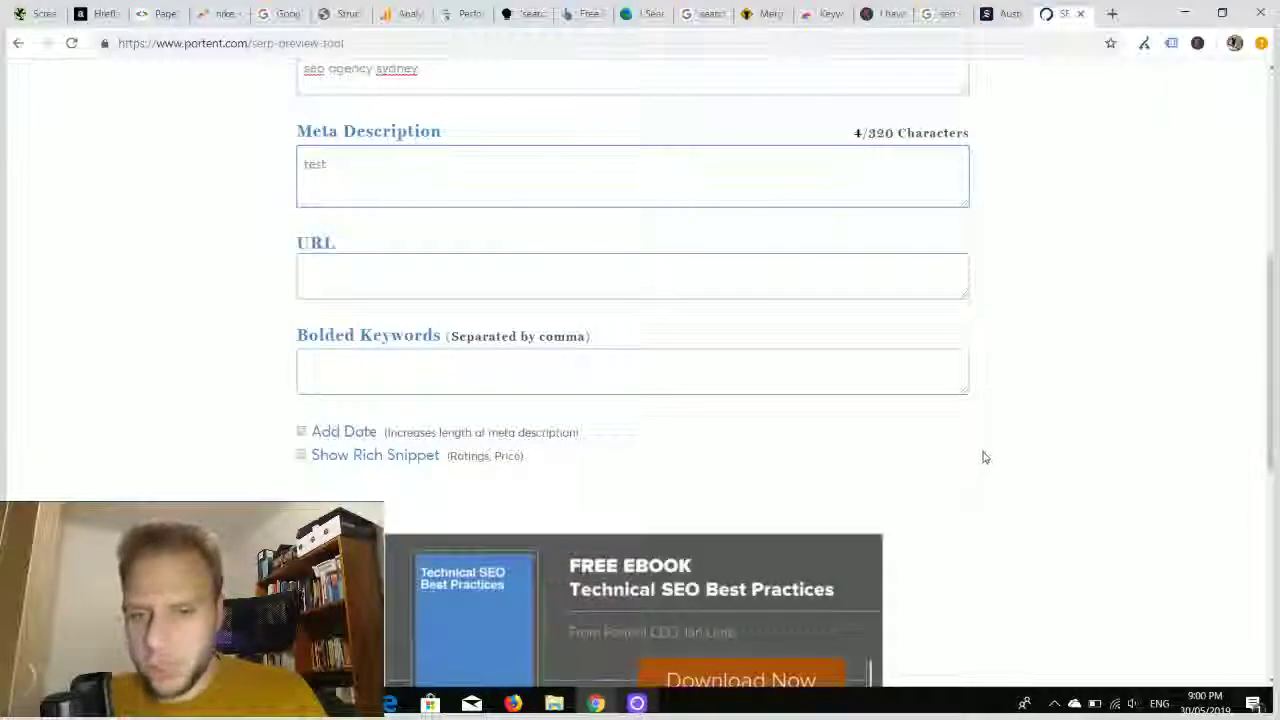
pyautogui.scroll(3, 975, 452)
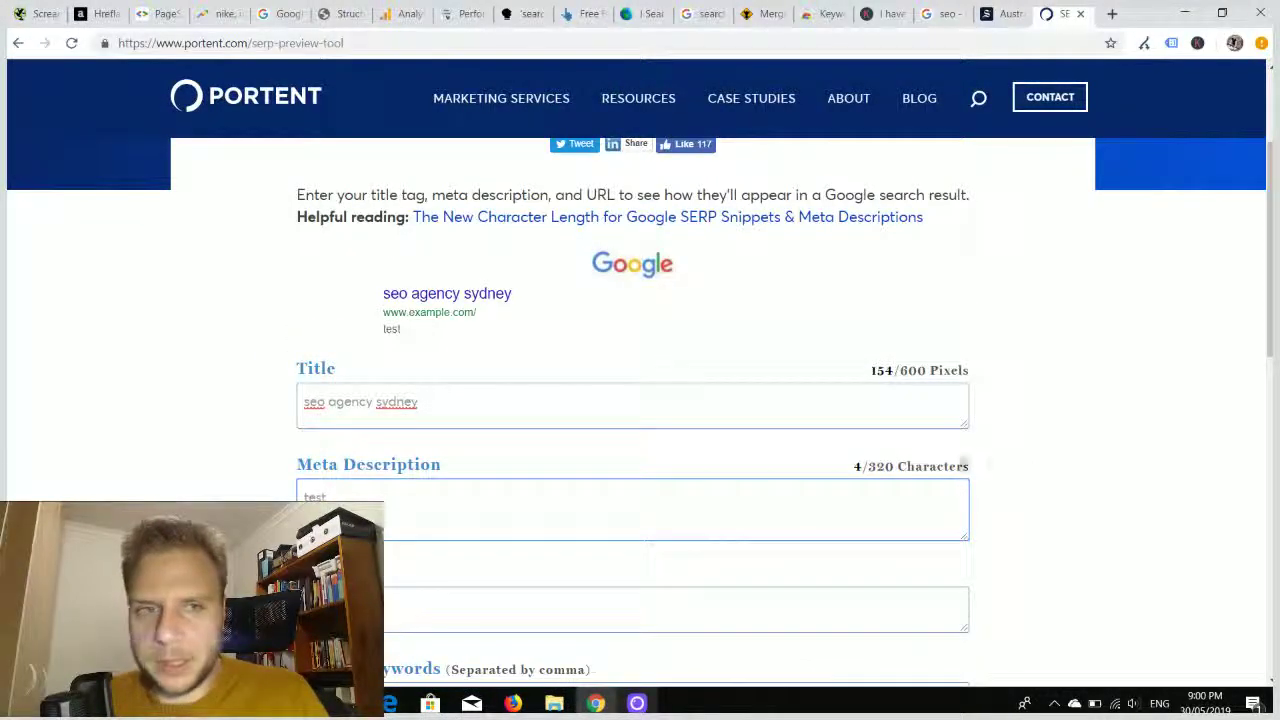